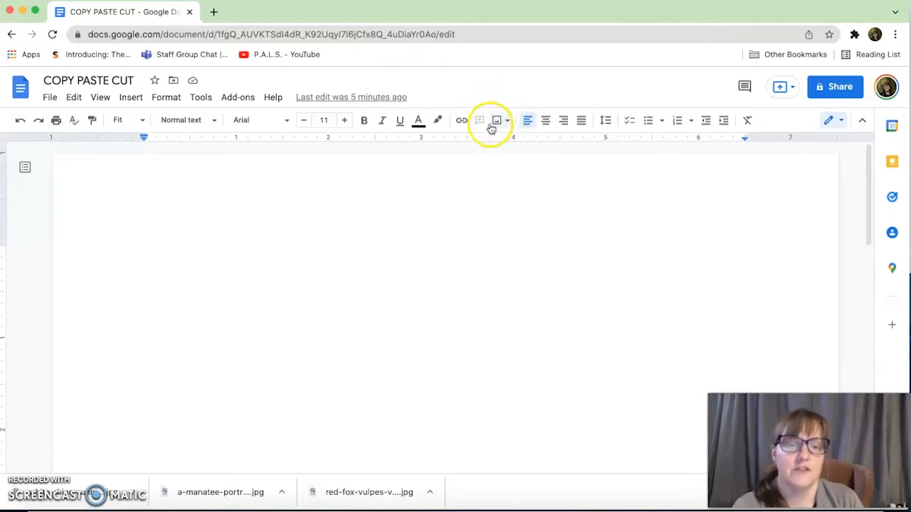
Insert the white-rhino-running photo from the images folder on the computer's desktop into the blank document.
{"action": "left_click", "coordinate": [507, 126]}
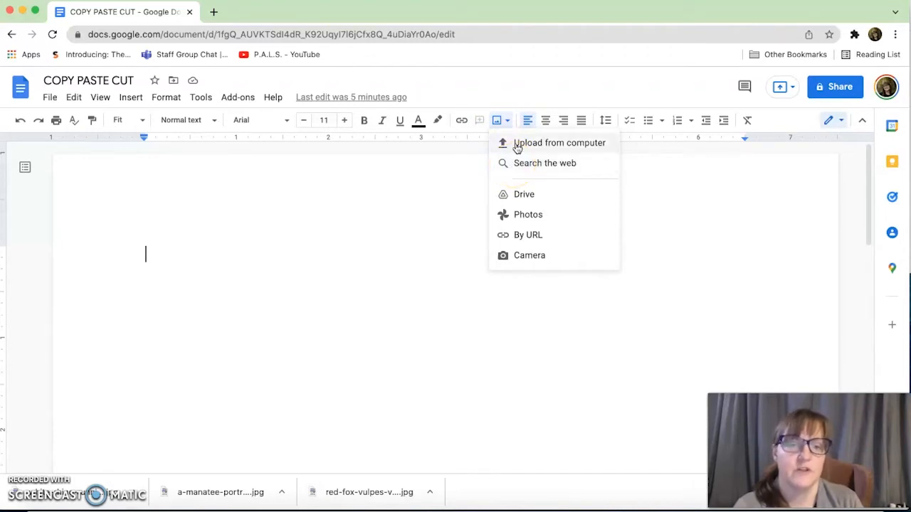
{"action": "left_click", "coordinate": [518, 144]}
{"action": "left_click", "coordinate": [247, 235]}
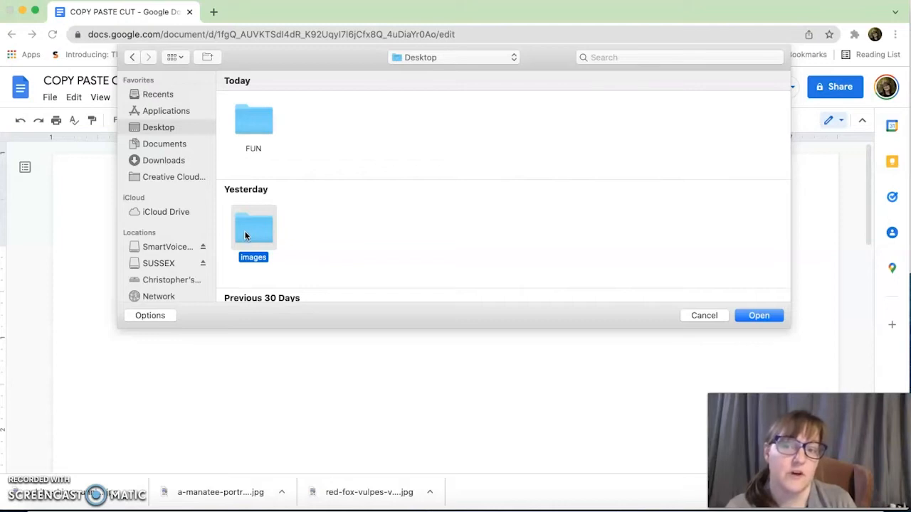
{"action": "double_click", "coordinate": [245, 233]}
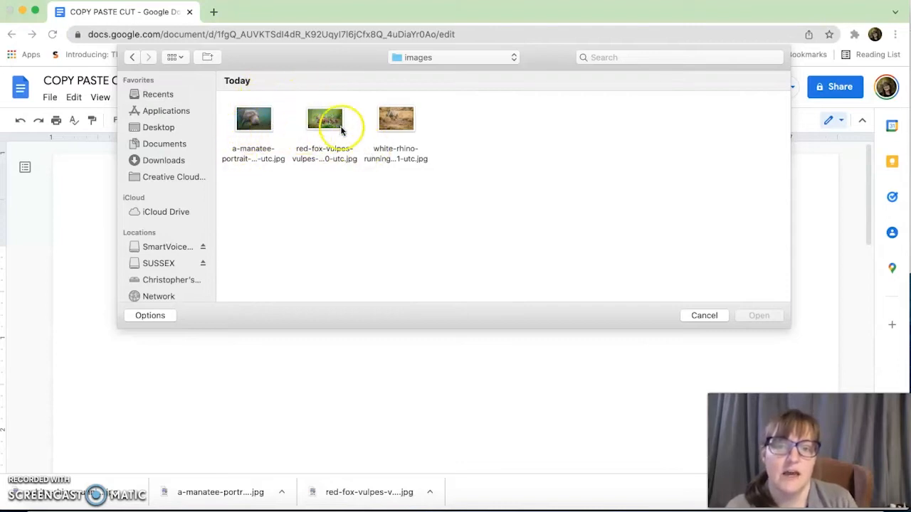
{"action": "left_click", "coordinate": [390, 116]}
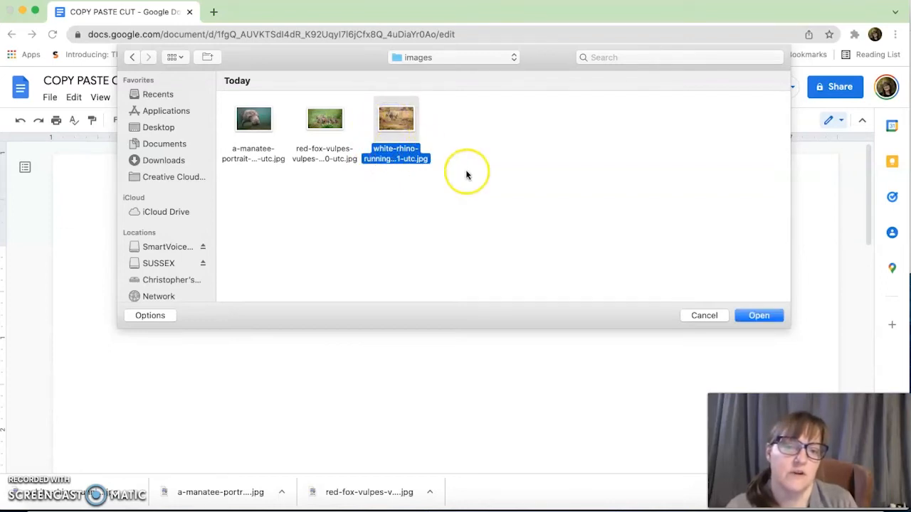
{"action": "left_click", "coordinate": [758, 317]}
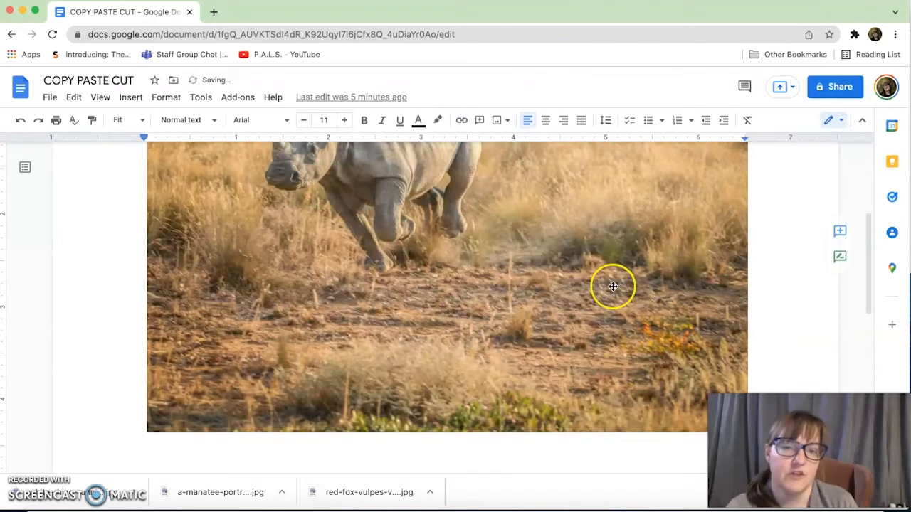
{"action": "left_click", "coordinate": [612, 286]}
{"action": "scroll", "coordinate": [613, 286], "scroll_direction": "up", "scroll_amount": 4}
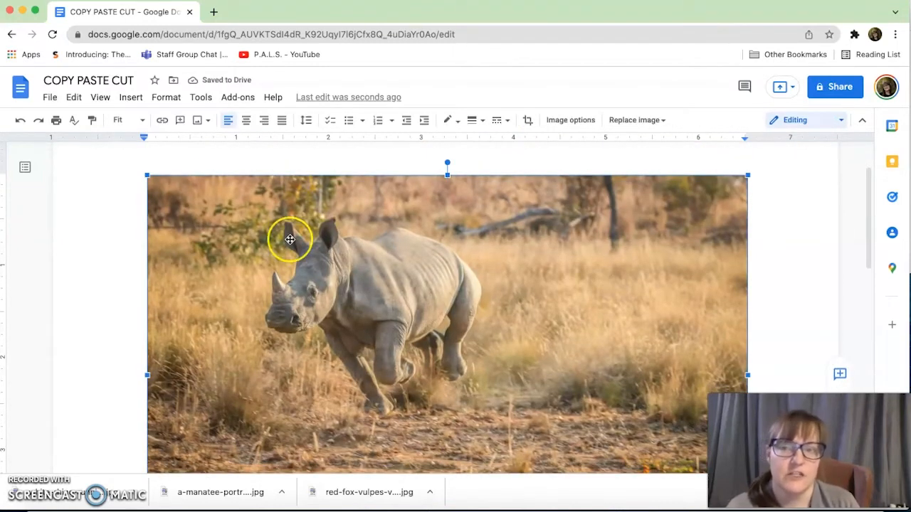
Undo the insertion of the rhino photo and return to the empty page.
{"action": "left_click", "coordinate": [20, 121]}
{"action": "left_click", "coordinate": [113, 171]}
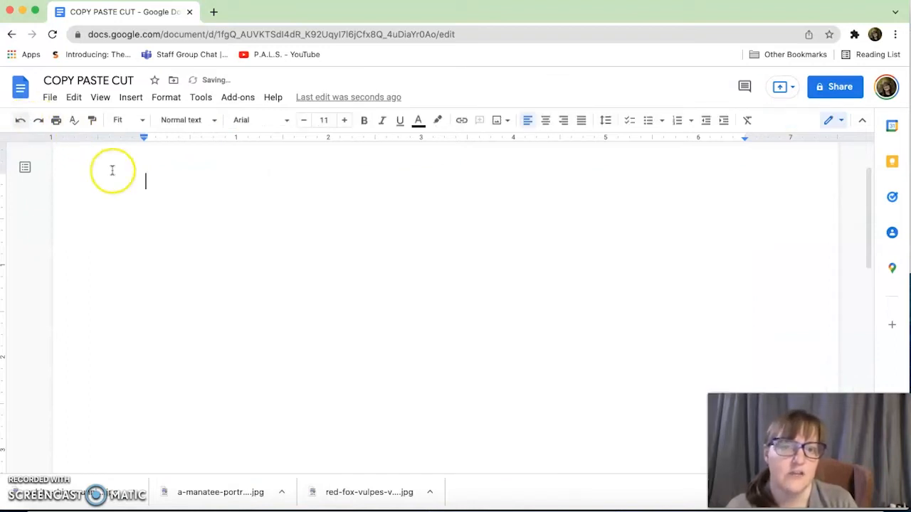
Upload the white-rhino-running photo from the computer's images folder into the document.
{"action": "left_click", "coordinate": [498, 122]}
{"action": "left_click", "coordinate": [503, 146]}
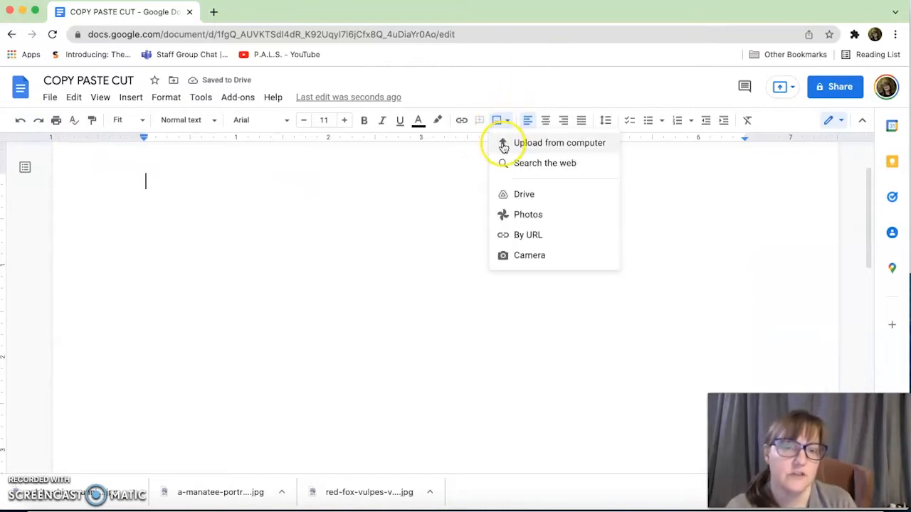
{"action": "left_click", "coordinate": [503, 144]}
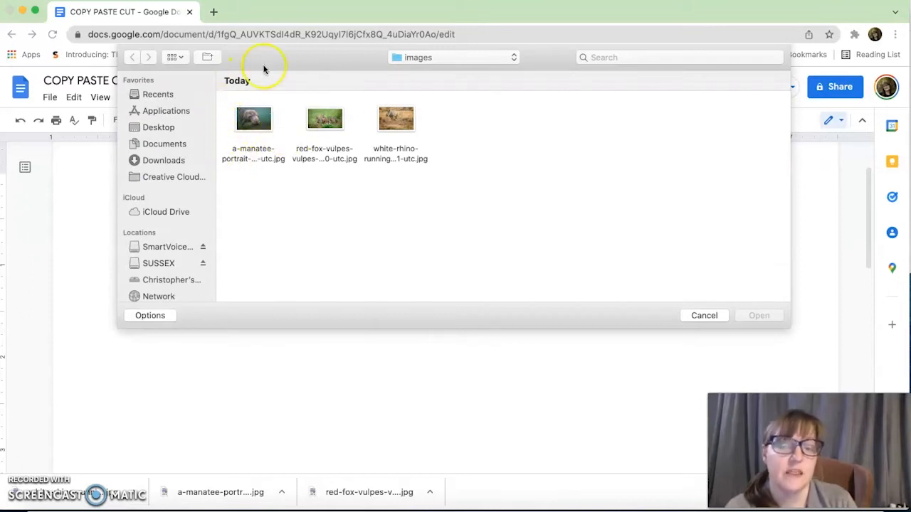
{"action": "left_click", "coordinate": [392, 121]}
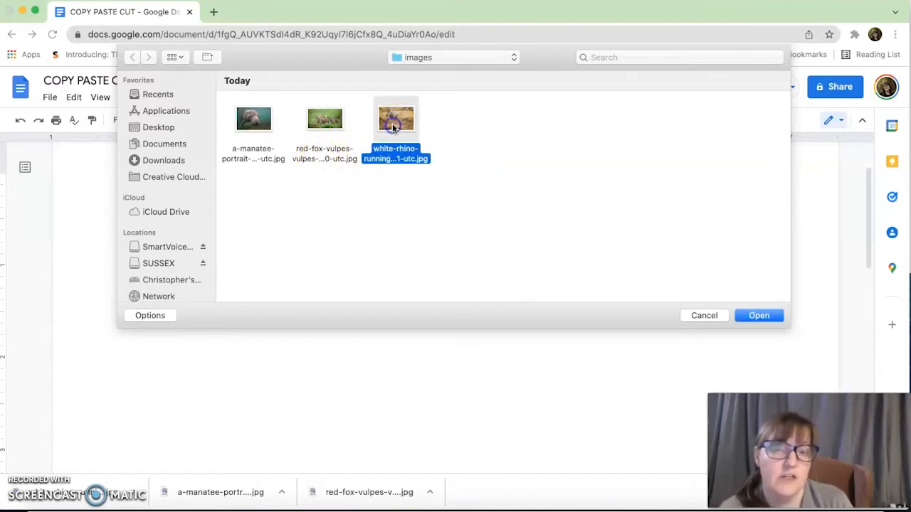
{"action": "left_click", "coordinate": [753, 316]}
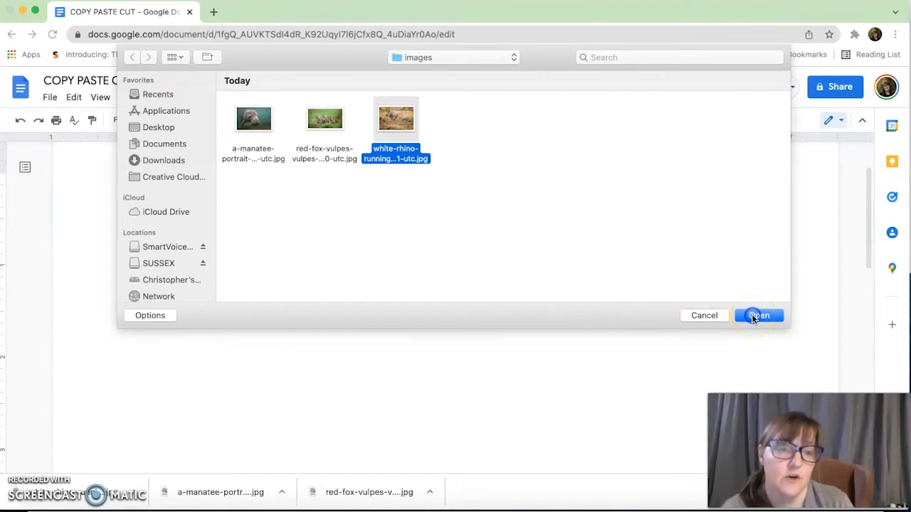
{"action": "scroll", "coordinate": [362, 297], "scroll_direction": "down", "scroll_amount": 1}
{"action": "scroll", "coordinate": [363, 297], "scroll_direction": "down", "scroll_amount": 2}
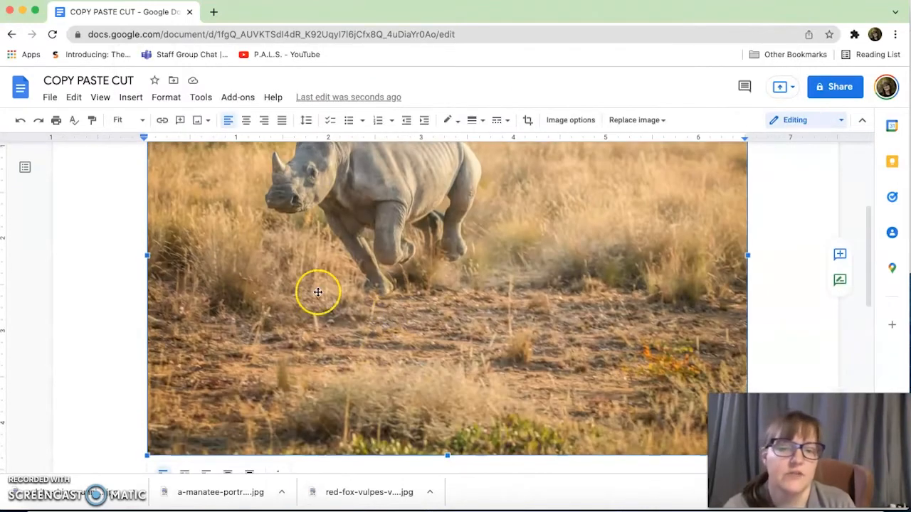
{"action": "scroll", "coordinate": [321, 286], "scroll_direction": "up", "scroll_amount": 5}
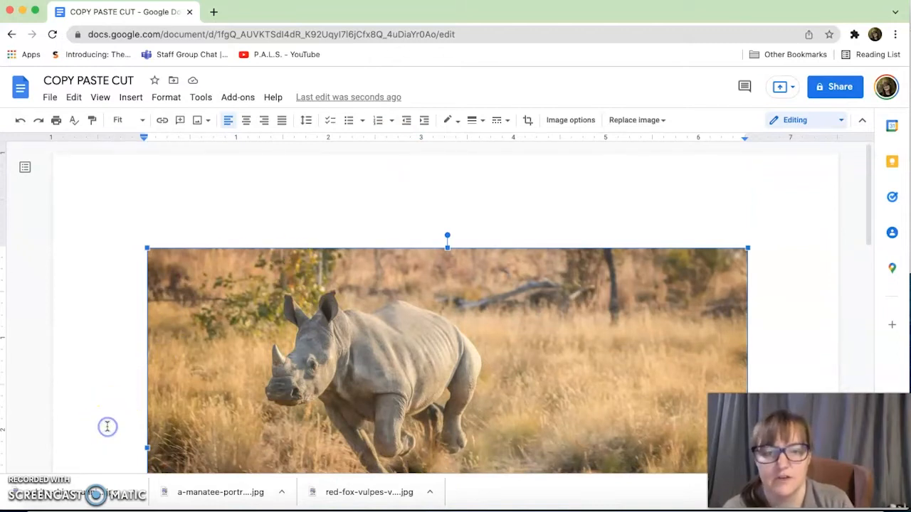
Write the caption "Save the Chubby Unicorns!" directly below the rhino photo.
{"action": "scroll", "coordinate": [106, 426], "scroll_direction": "down", "scroll_amount": 5}
{"action": "left_click", "coordinate": [133, 397]}
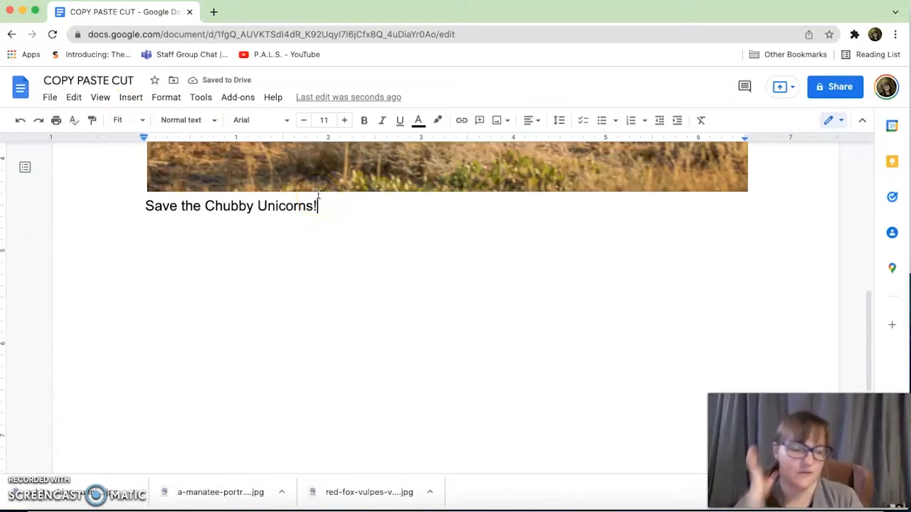
{"action": "left_click", "coordinate": [320, 216]}
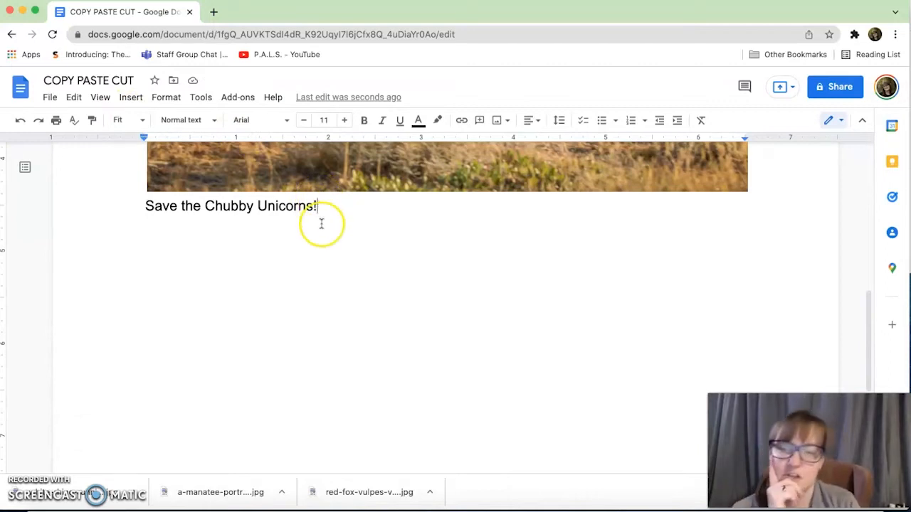
{"action": "scroll", "coordinate": [320, 217], "scroll_direction": "up", "scroll_amount": 5}
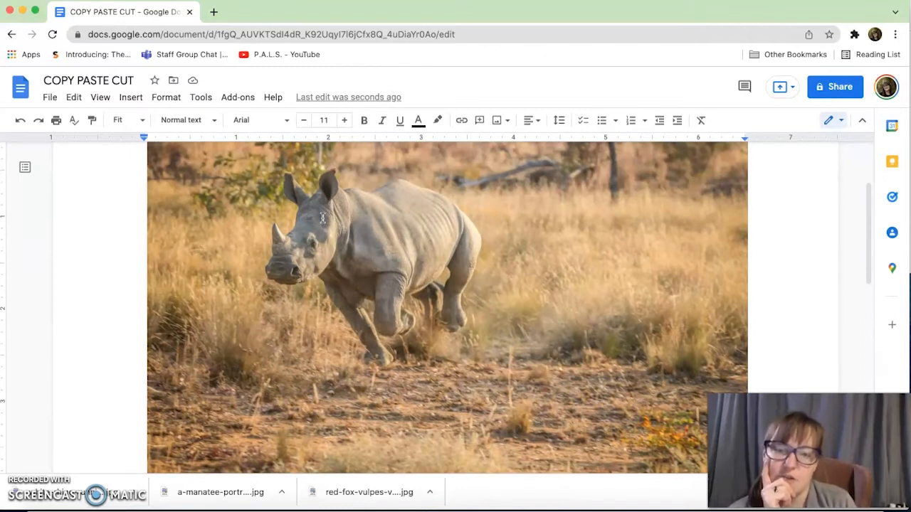
{"action": "scroll", "coordinate": [338, 260], "scroll_direction": "down", "scroll_amount": 5}
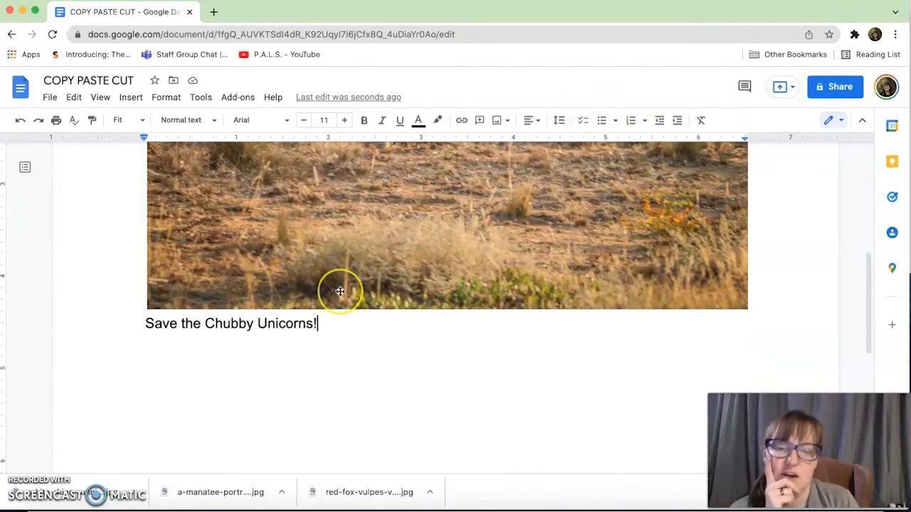
Start a new line under the caption and search the web for "rhino cartoon" images to insert there.
{"action": "key", "text": "Return"}
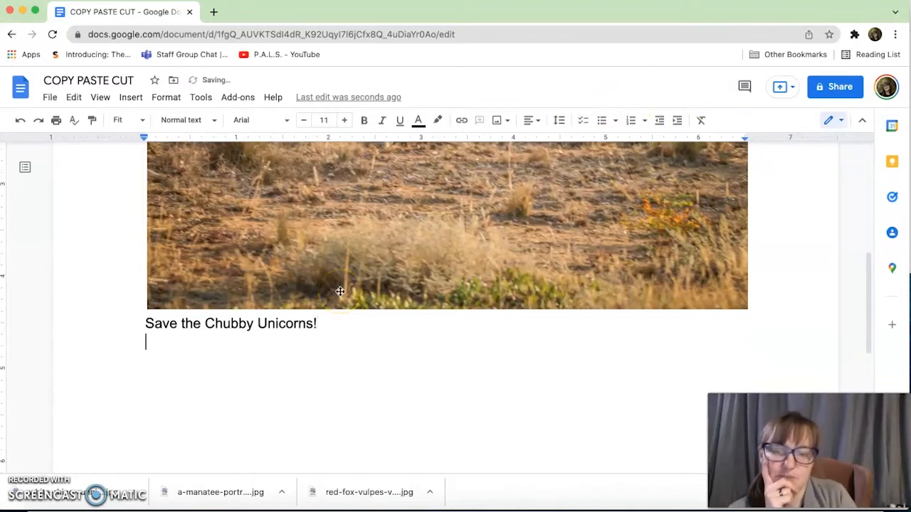
{"action": "left_click", "coordinate": [506, 123]}
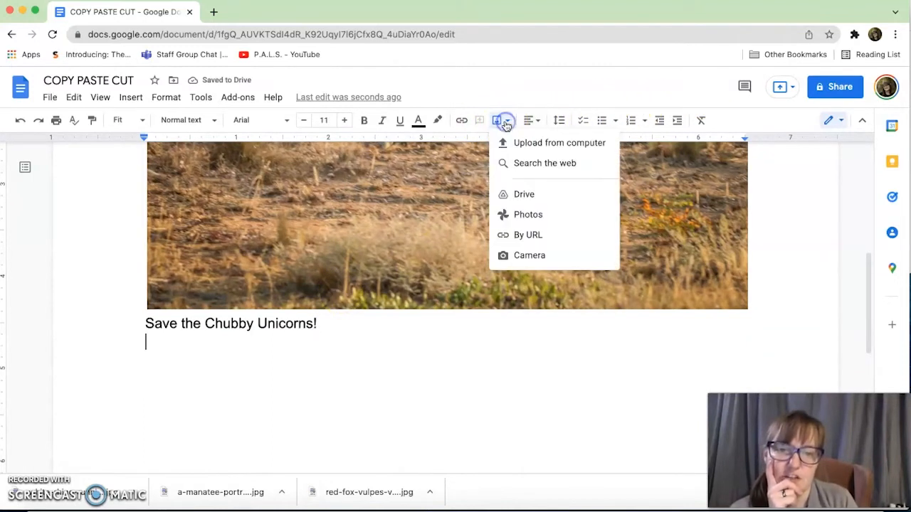
{"action": "left_click", "coordinate": [544, 163]}
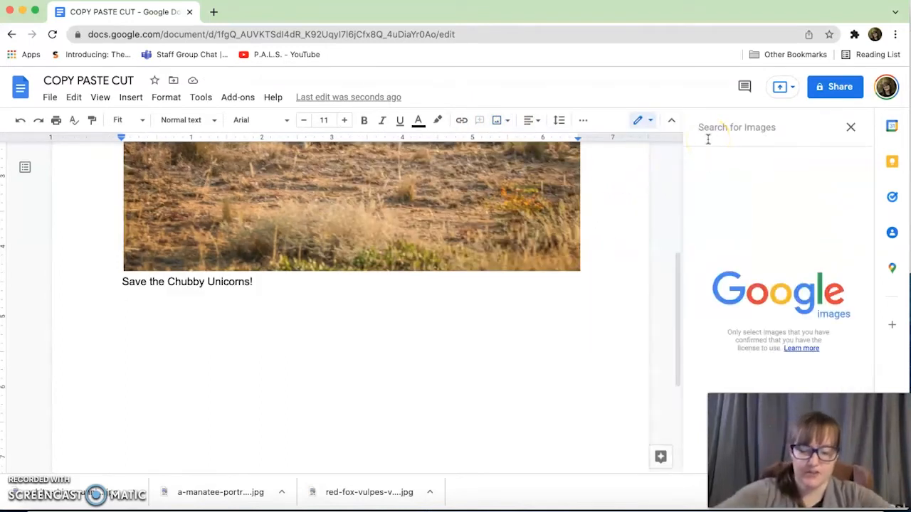
{"action": "type", "text": "rhino c"}
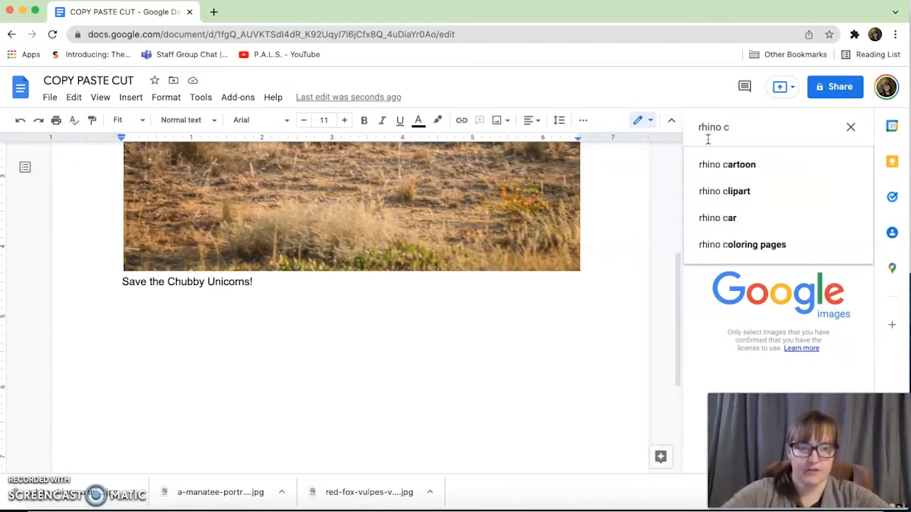
{"action": "left_click", "coordinate": [733, 167]}
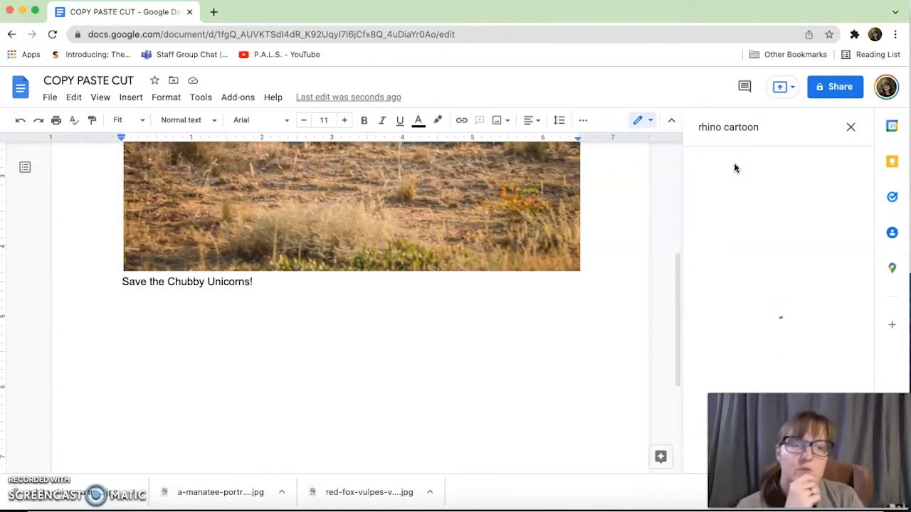
{"action": "scroll", "coordinate": [768, 212], "scroll_direction": "down", "scroll_amount": 3}
{"action": "scroll", "coordinate": [797, 214], "scroll_direction": "up", "scroll_amount": 2}
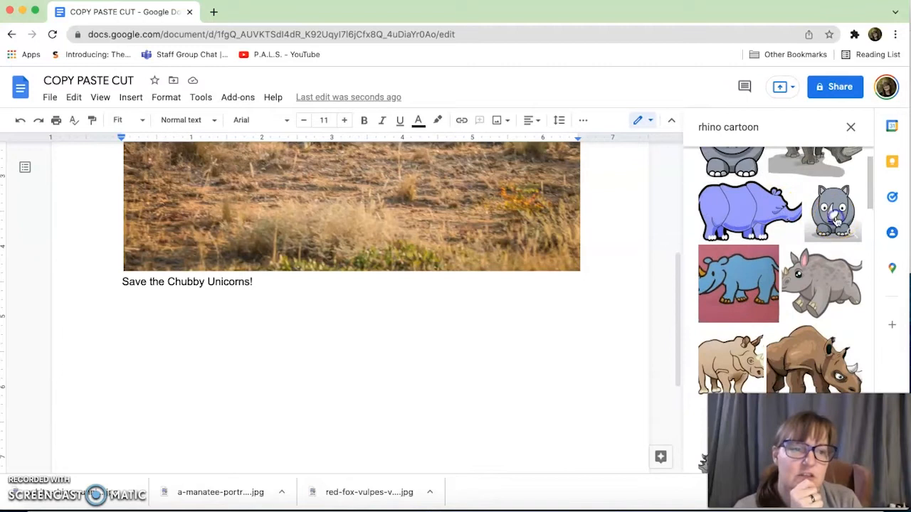
{"action": "scroll", "coordinate": [826, 256], "scroll_direction": "down", "scroll_amount": 4}
{"action": "scroll", "coordinate": [824, 277], "scroll_direction": "down", "scroll_amount": 6}
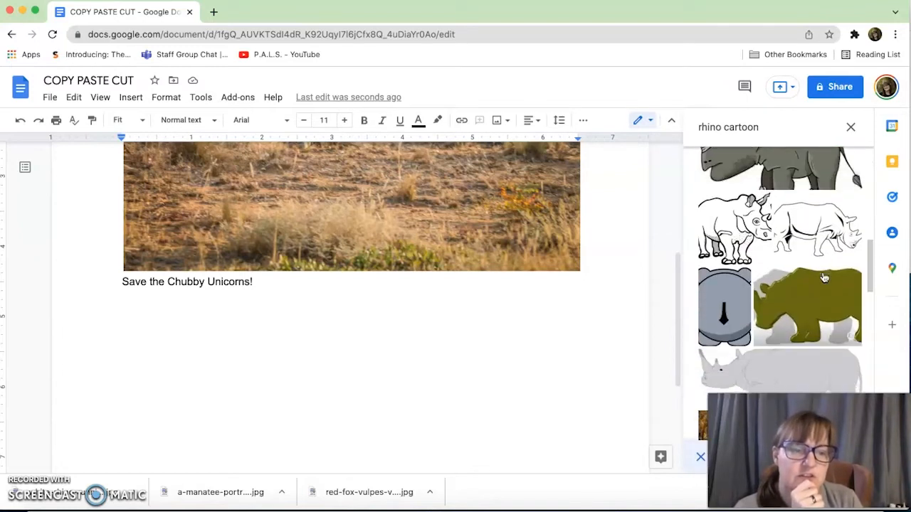
Insert the small grey front-facing cartoon rhino from the image search results below the caption.
{"action": "left_click_drag", "start_coordinate": [829, 441], "coordinate": [488, 396]}
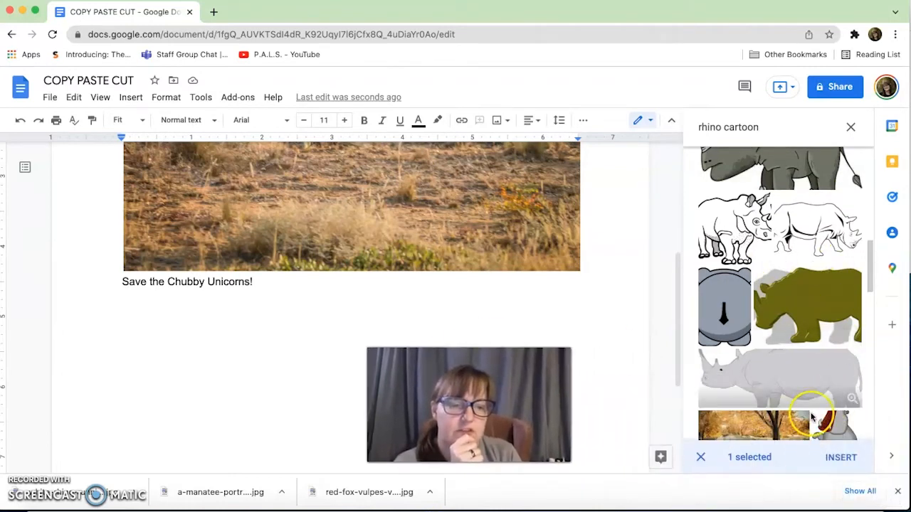
{"action": "scroll", "coordinate": [787, 305], "scroll_direction": "up", "scroll_amount": 10}
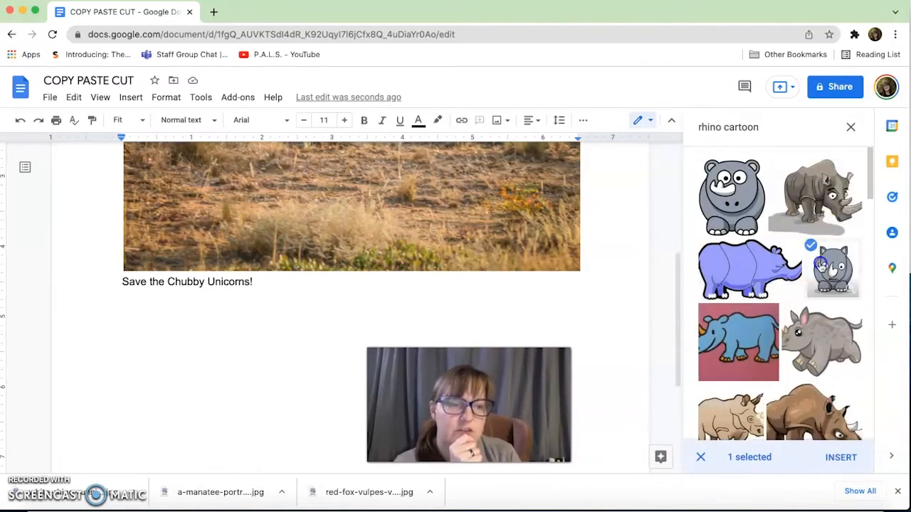
{"action": "left_click", "coordinate": [822, 265]}
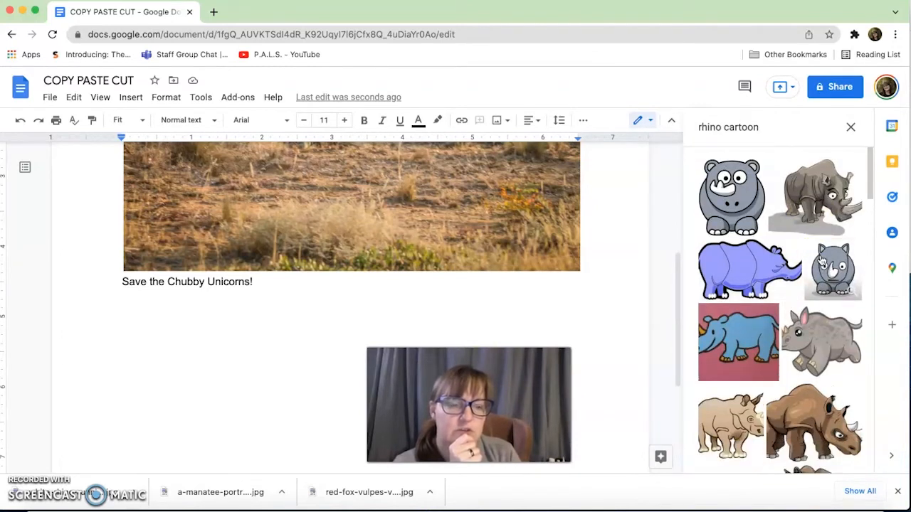
{"action": "left_click", "coordinate": [822, 260]}
{"action": "scroll", "coordinate": [805, 321], "scroll_direction": "down", "scroll_amount": 3}
{"action": "scroll", "coordinate": [805, 321], "scroll_direction": "down", "scroll_amount": 5}
{"action": "left_click", "coordinate": [838, 458]}
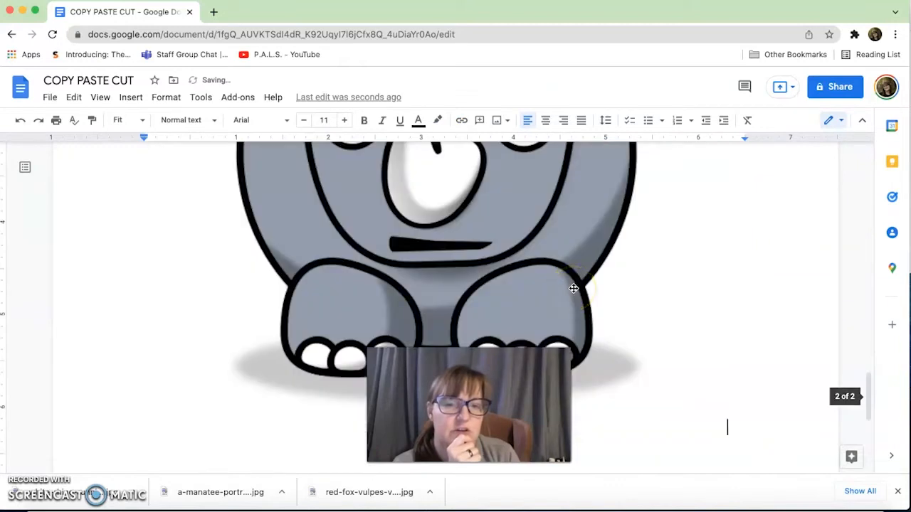
{"action": "scroll", "coordinate": [573, 288], "scroll_direction": "up", "scroll_amount": 5}
{"action": "scroll", "coordinate": [573, 290], "scroll_direction": "up", "scroll_amount": 10}
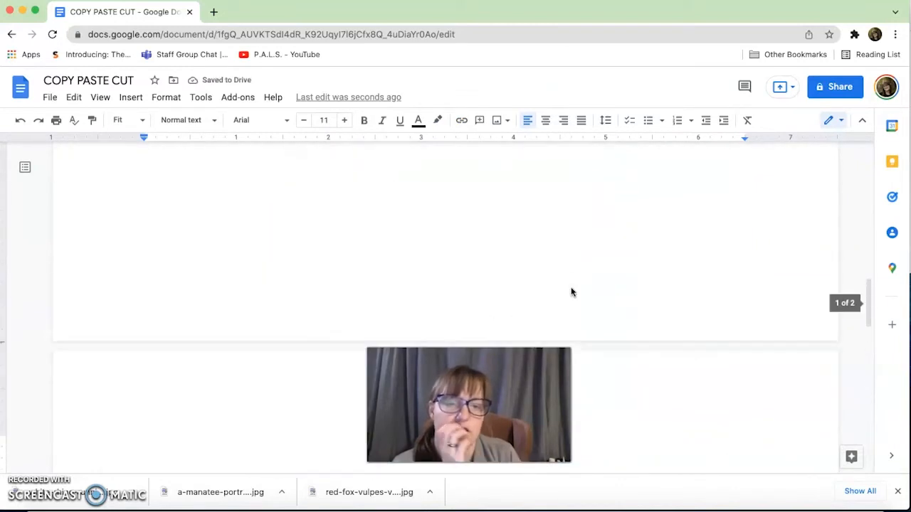
{"action": "scroll", "coordinate": [571, 288], "scroll_direction": "up", "scroll_amount": 5}
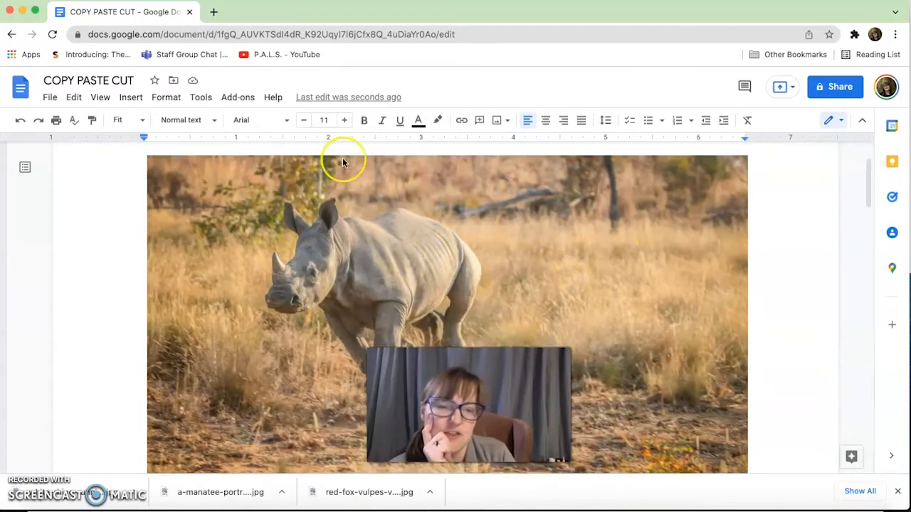
{"action": "scroll", "coordinate": [458, 293], "scroll_direction": "up", "scroll_amount": 1}
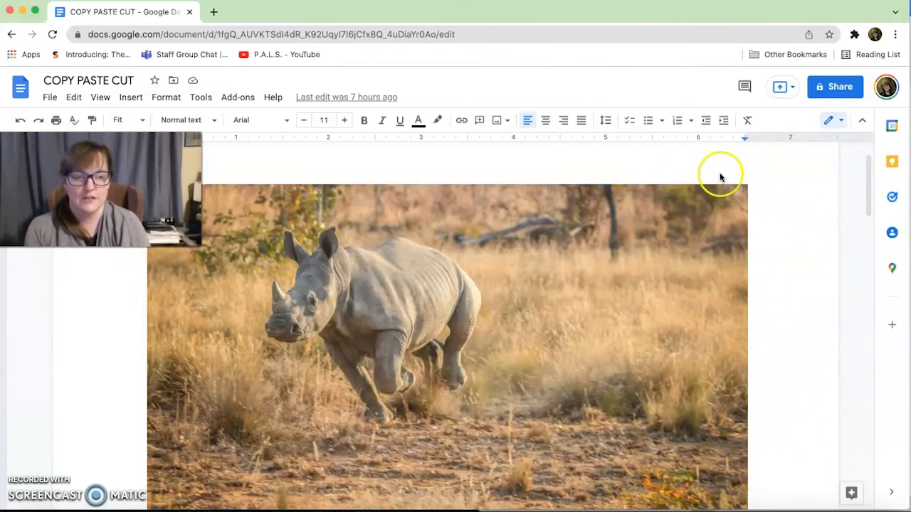
{"action": "left_click", "coordinate": [541, 330]}
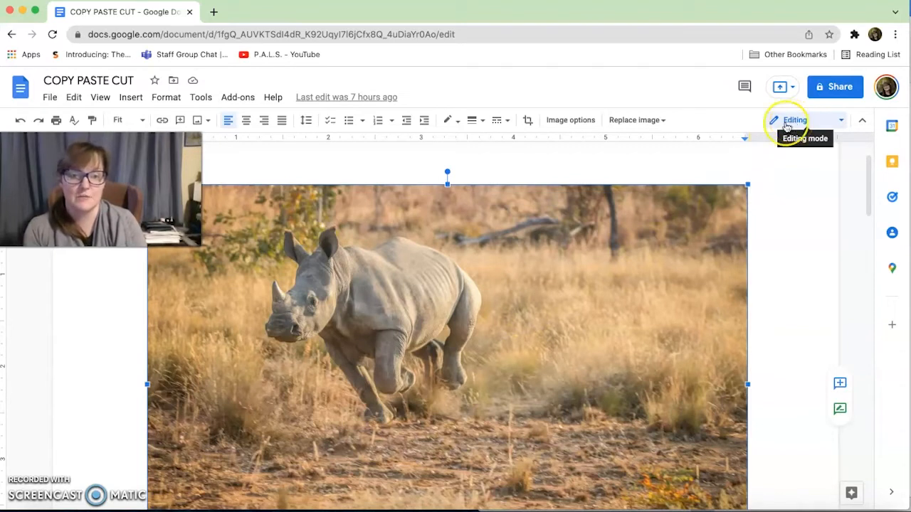
{"action": "right_click", "coordinate": [496, 313]}
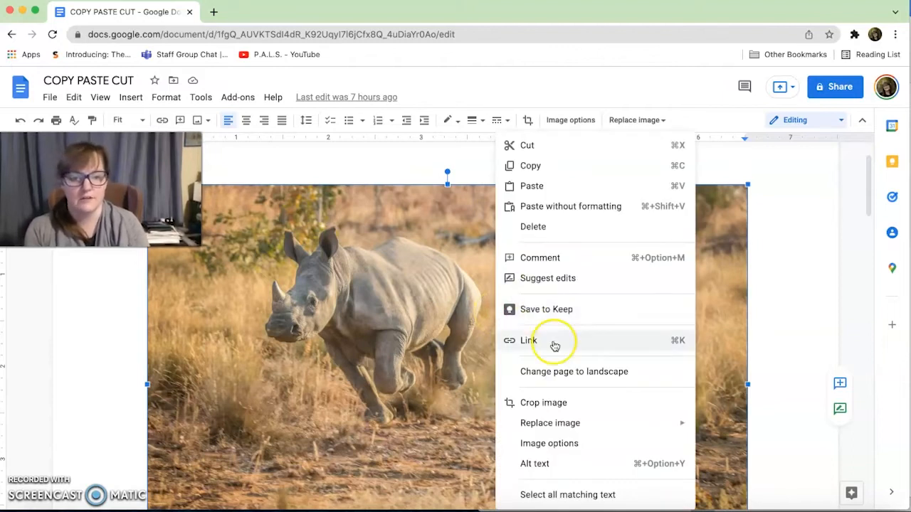
{"action": "left_click", "coordinate": [534, 404]}
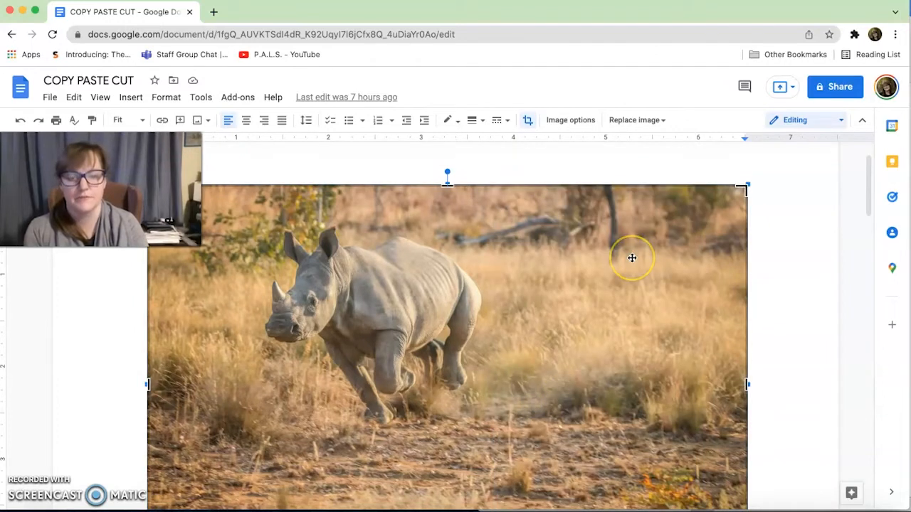
{"action": "scroll", "coordinate": [632, 257], "scroll_direction": "down", "scroll_amount": 2}
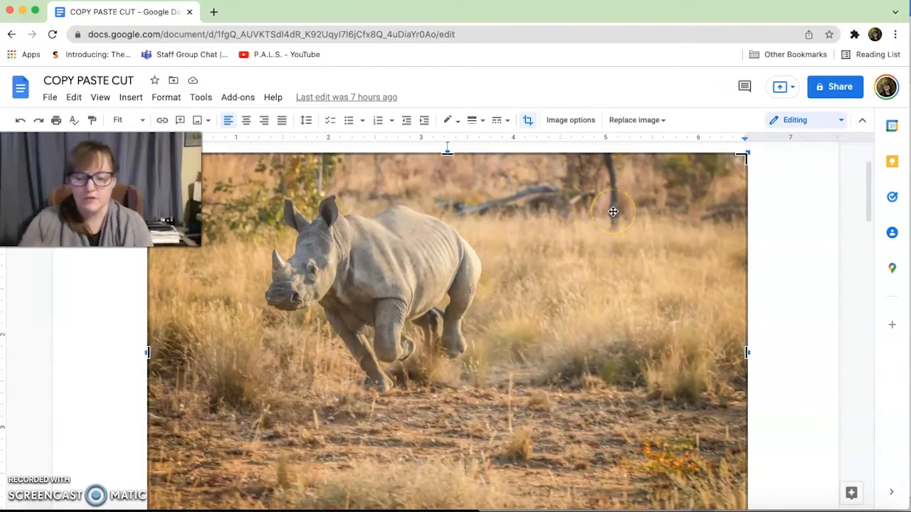
Undo the last edit and crop away the empty grass to the right of the rhino in the photo.
{"action": "key", "text": "super+z"}
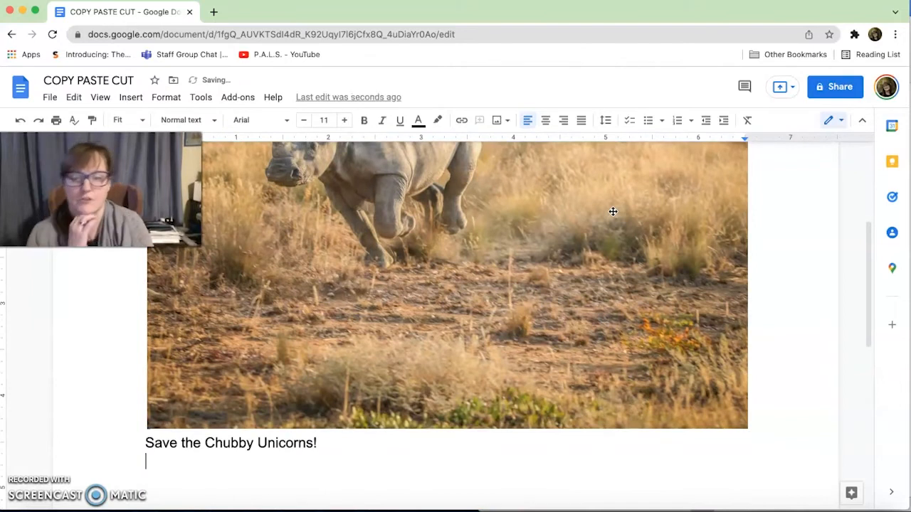
{"action": "scroll", "coordinate": [555, 281], "scroll_direction": "up", "scroll_amount": 4}
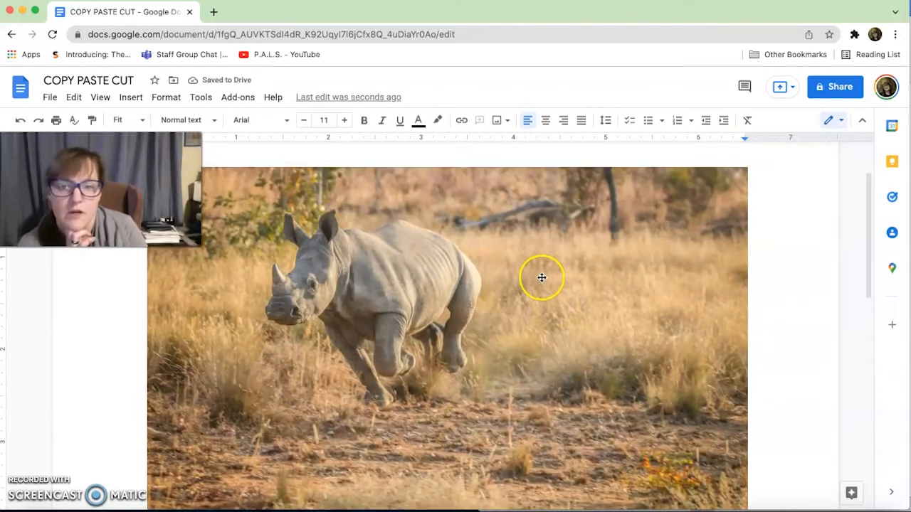
{"action": "left_click", "coordinate": [541, 278]}
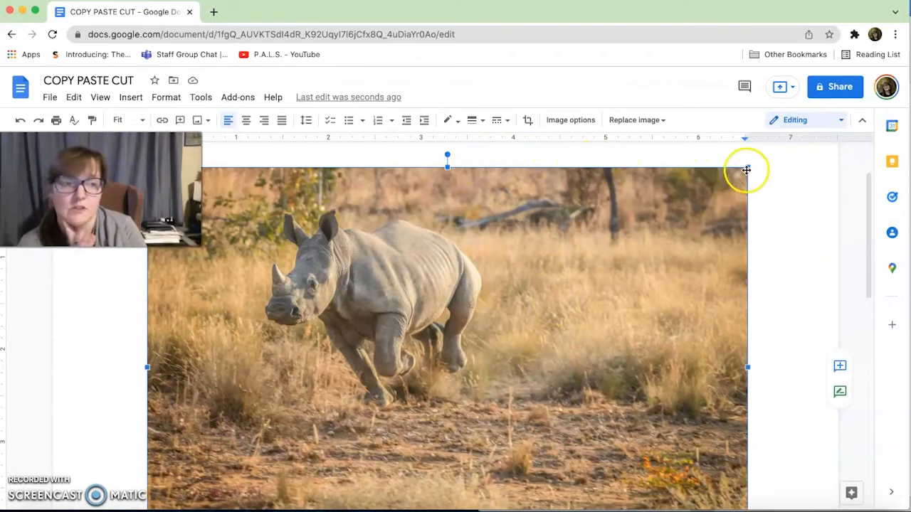
{"action": "right_click", "coordinate": [589, 277]}
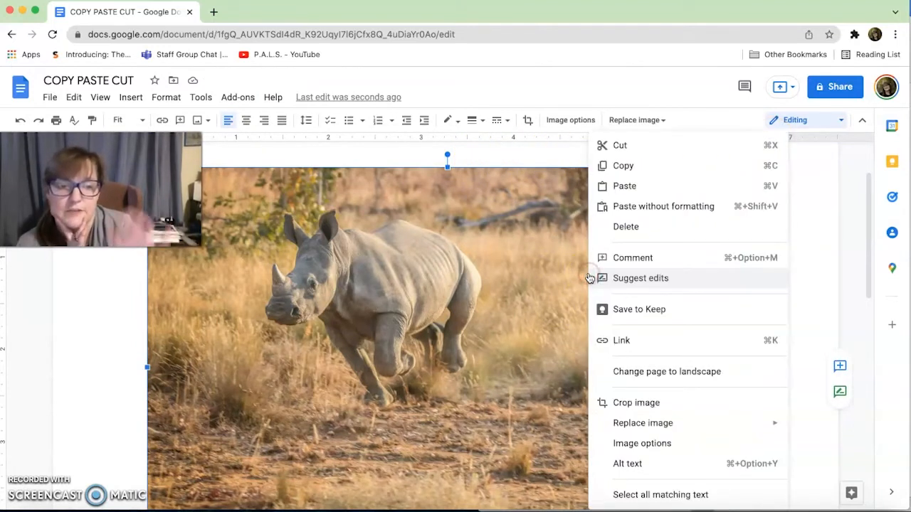
{"action": "left_click", "coordinate": [623, 403]}
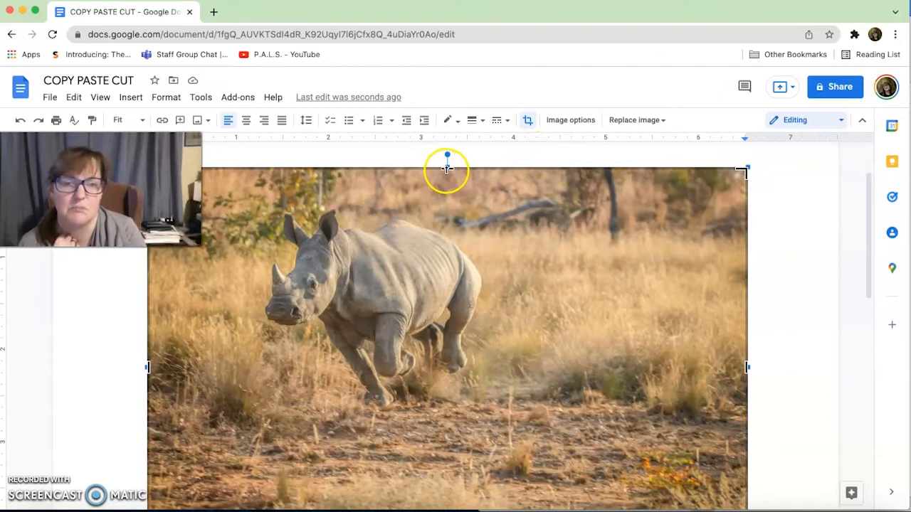
{"action": "left_click_drag", "start_coordinate": [743, 170], "coordinate": [598, 192]}
{"action": "left_click_drag", "start_coordinate": [533, 173], "coordinate": [513, 173]}
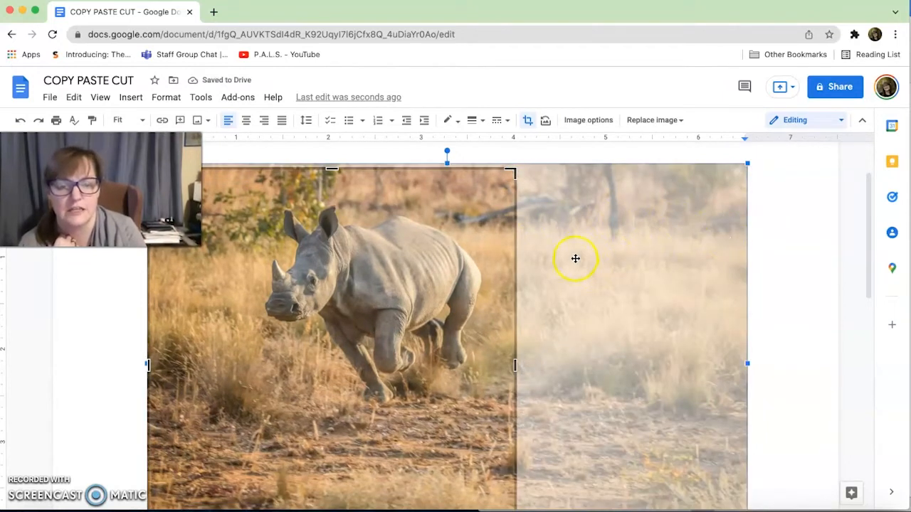
Crop the bottom of the rhino photo up to just below the animal's feet.
{"action": "scroll", "coordinate": [580, 250], "scroll_direction": "down", "scroll_amount": 2}
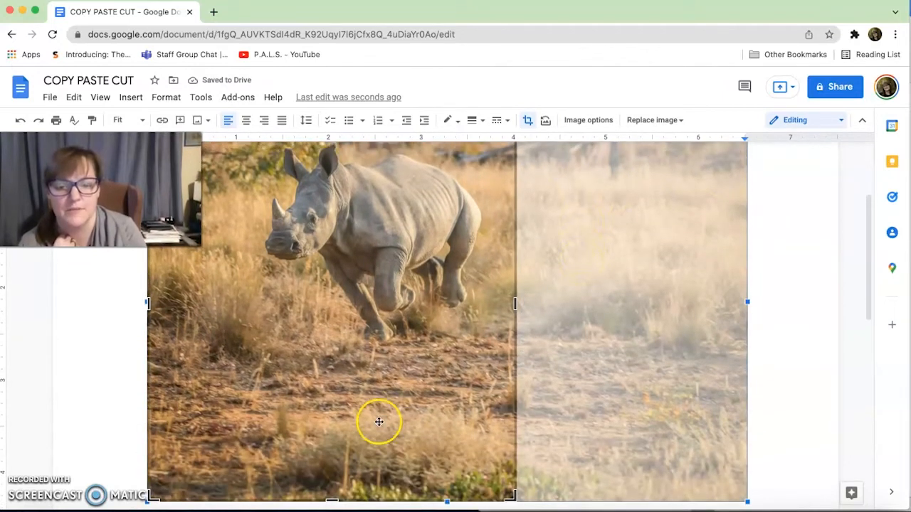
{"action": "left_click_drag", "start_coordinate": [331, 501], "coordinate": [332, 426]}
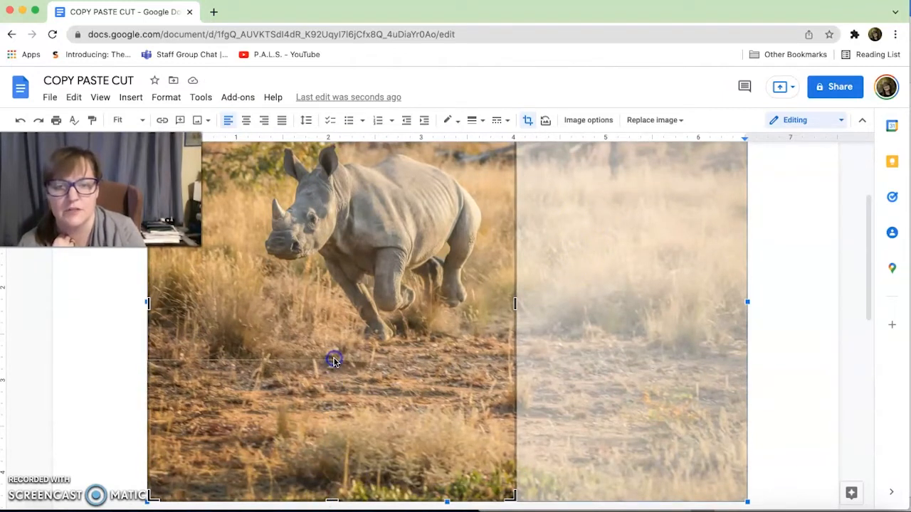
{"action": "left_click_drag", "start_coordinate": [334, 362], "coordinate": [334, 361]}
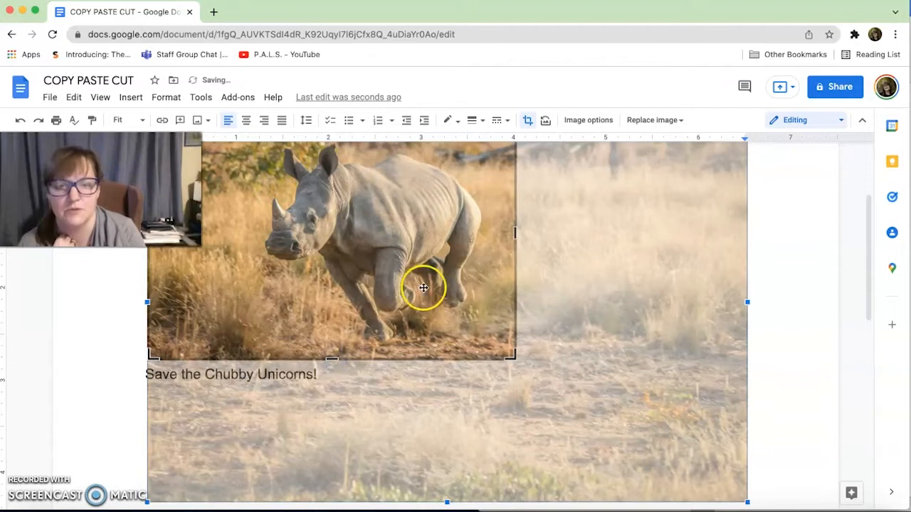
Trim the rhino photo's left, top and right edges closely around the animal and apply the crop.
{"action": "scroll", "coordinate": [423, 285], "scroll_direction": "up", "scroll_amount": 2}
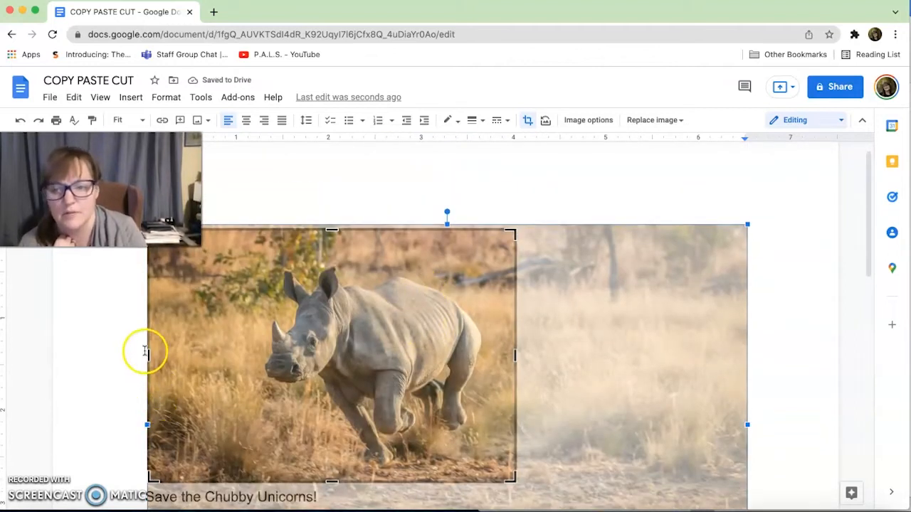
{"action": "left_click_drag", "start_coordinate": [149, 355], "coordinate": [245, 361]}
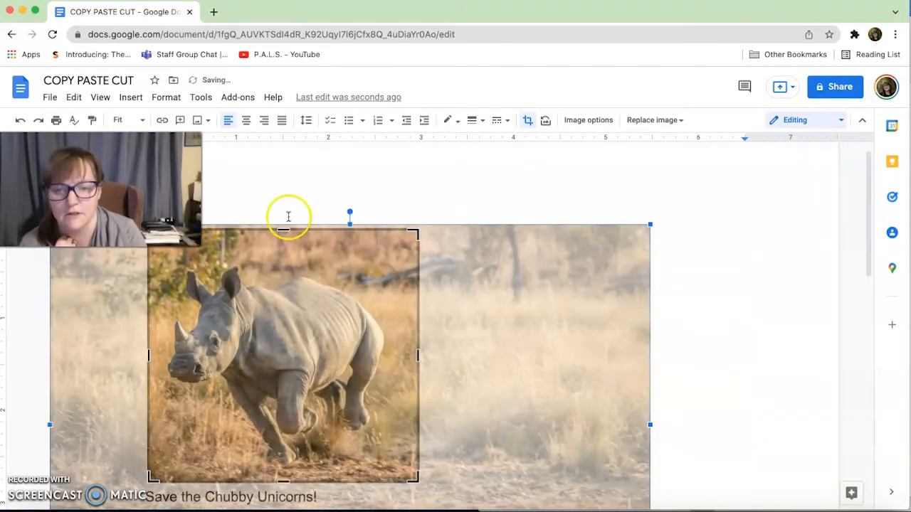
{"action": "left_click_drag", "start_coordinate": [282, 229], "coordinate": [282, 253]}
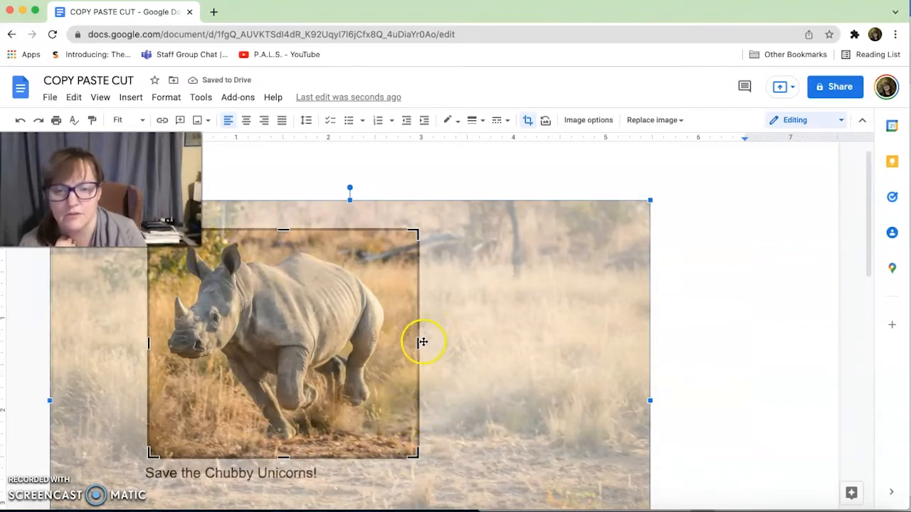
{"action": "left_click_drag", "start_coordinate": [417, 344], "coordinate": [402, 343]}
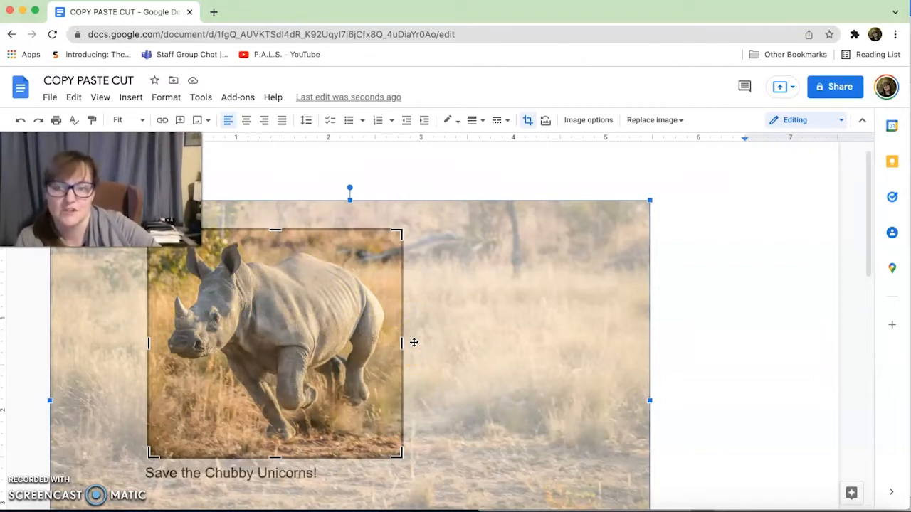
{"action": "key", "text": "Return"}
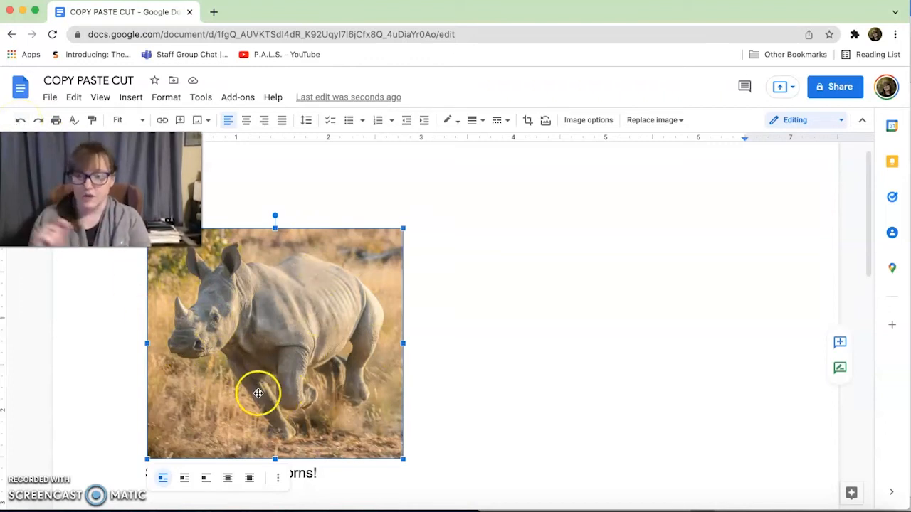
Change the font of the caption "Save the Chubby Unicorns!" to Pacifico.
{"action": "scroll", "coordinate": [311, 393], "scroll_direction": "down", "scroll_amount": 1}
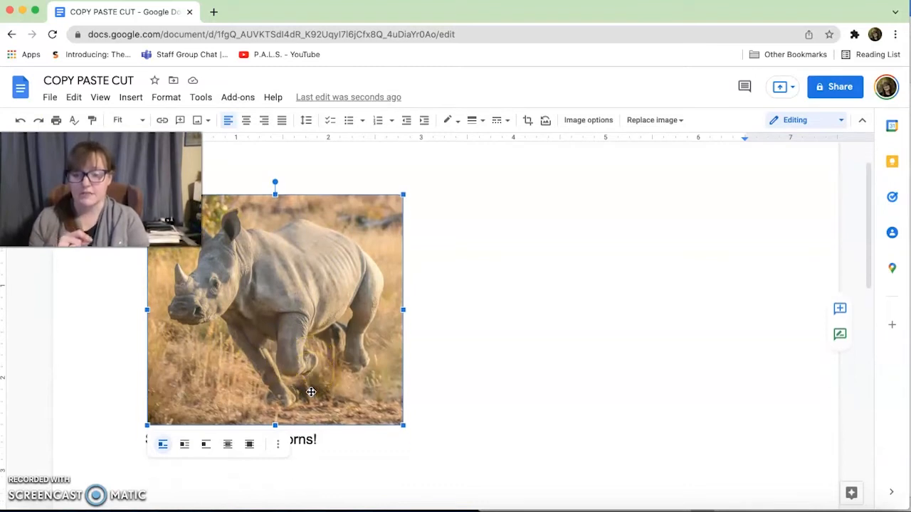
{"action": "scroll", "coordinate": [311, 392], "scroll_direction": "down", "scroll_amount": 1}
{"action": "left_click", "coordinate": [331, 446]}
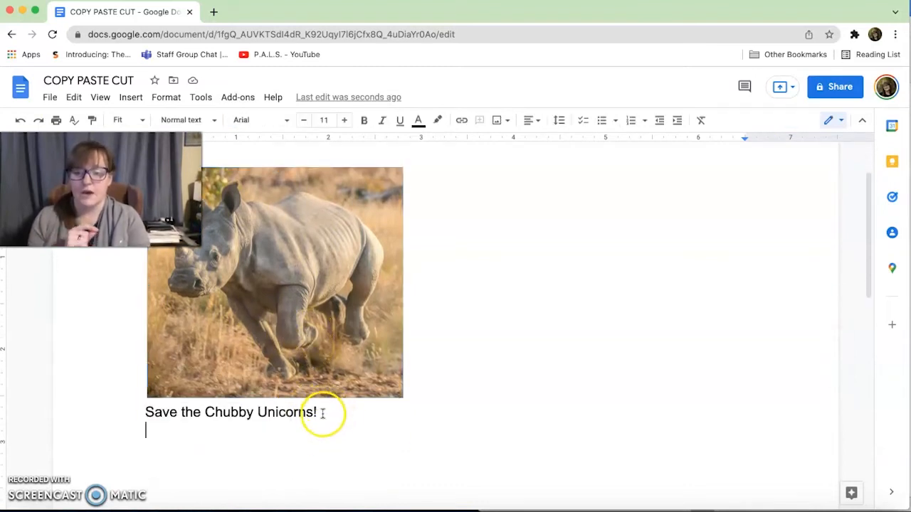
{"action": "left_click_drag", "start_coordinate": [304, 413], "coordinate": [146, 416]}
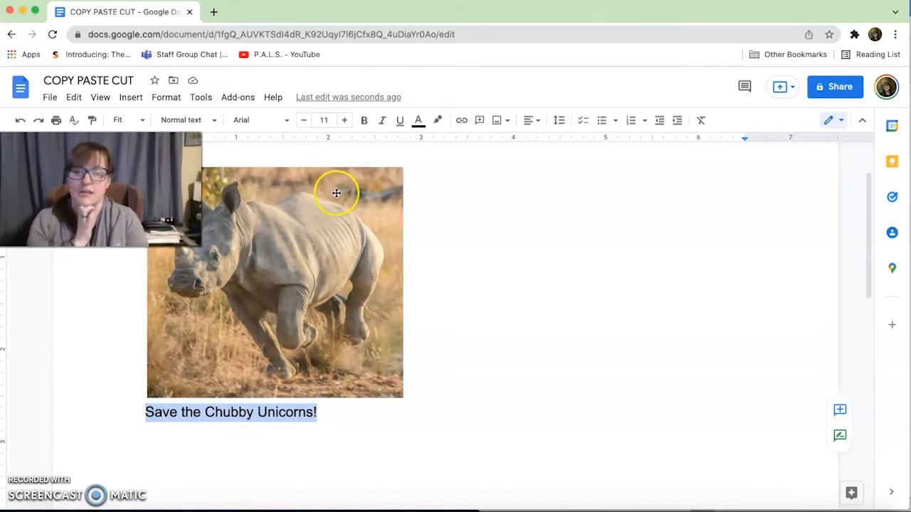
{"action": "left_click", "coordinate": [253, 122]}
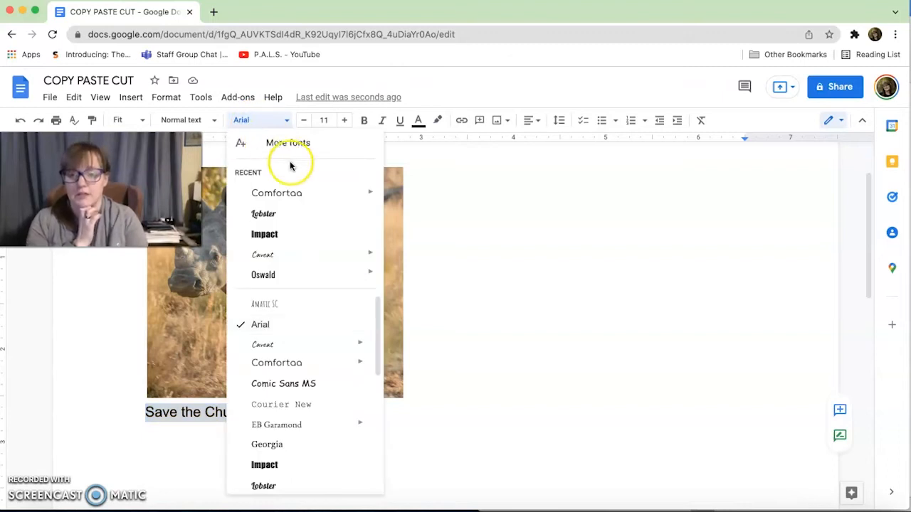
{"action": "scroll", "coordinate": [282, 388], "scroll_direction": "down", "scroll_amount": 5}
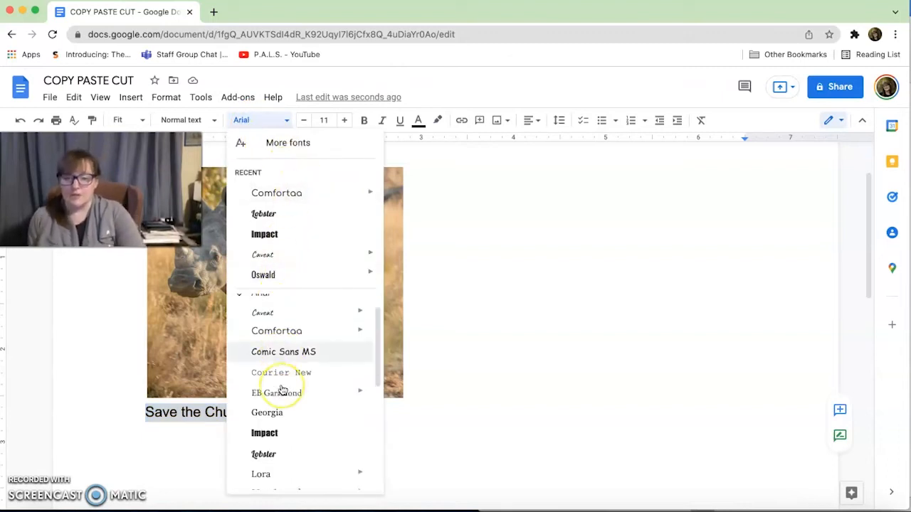
{"action": "scroll", "coordinate": [283, 390], "scroll_direction": "down", "scroll_amount": 3}
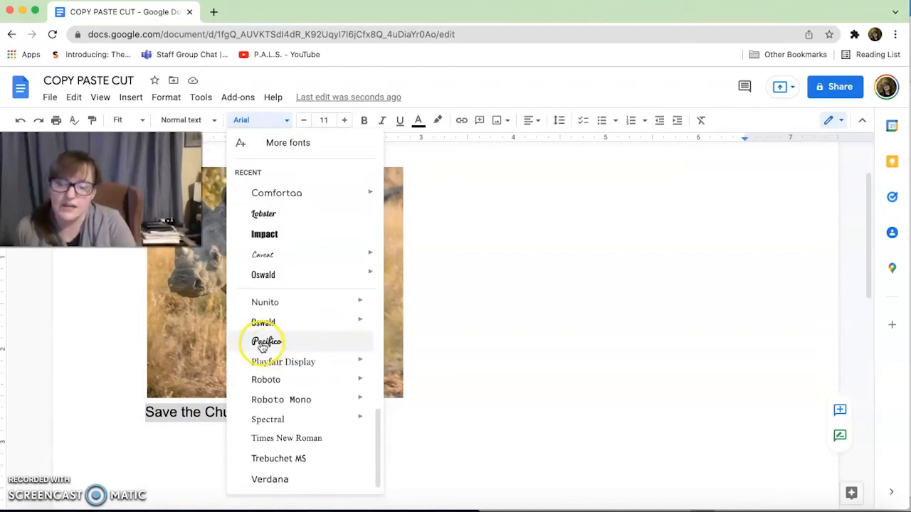
{"action": "left_click", "coordinate": [264, 342]}
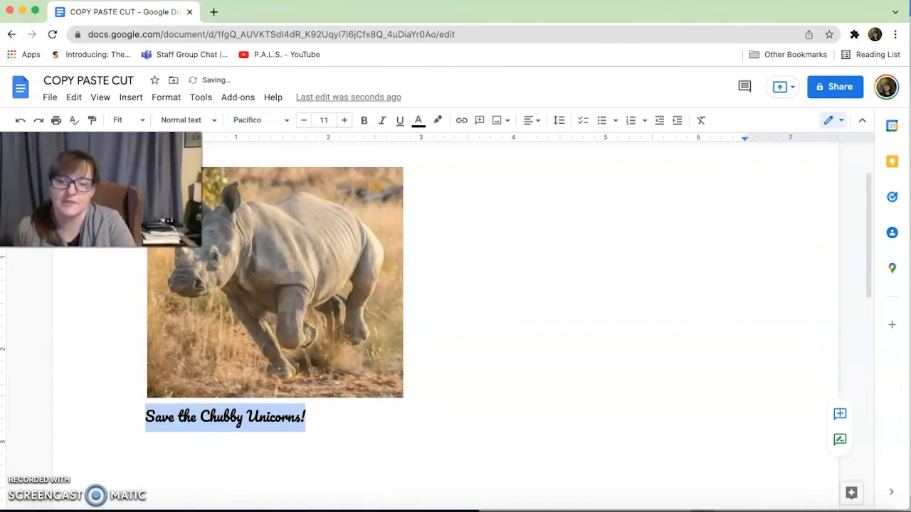
Set the caption's font size to 72.
{"action": "left_click", "coordinate": [324, 120]}
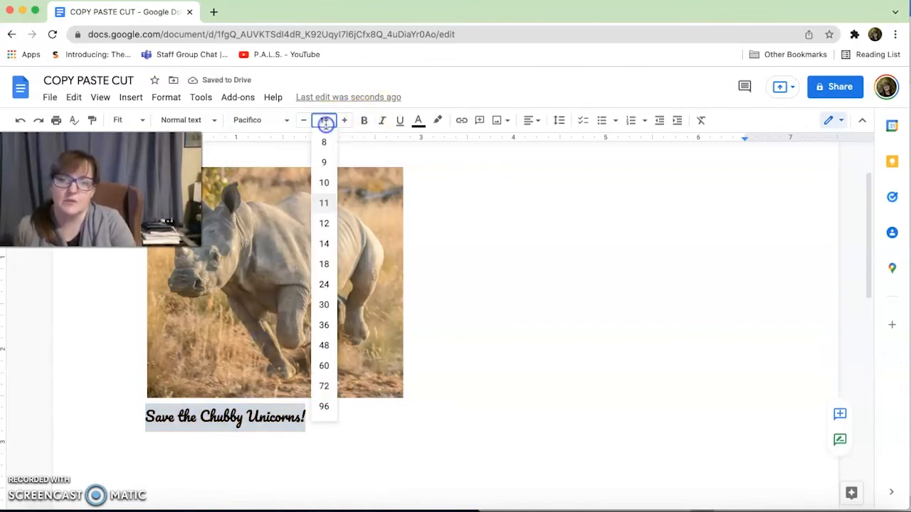
{"action": "left_click", "coordinate": [324, 386]}
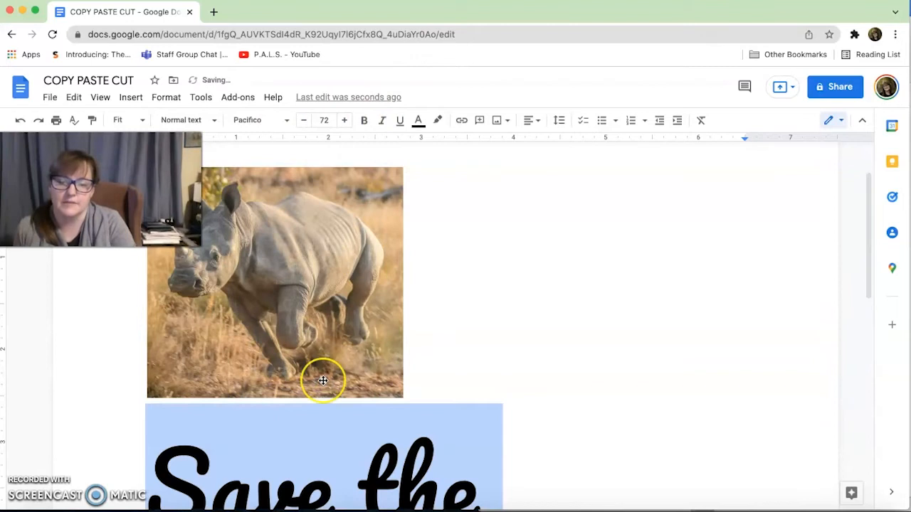
{"action": "scroll", "coordinate": [323, 381], "scroll_direction": "down", "scroll_amount": 3}
{"action": "scroll", "coordinate": [323, 381], "scroll_direction": "down", "scroll_amount": 5}
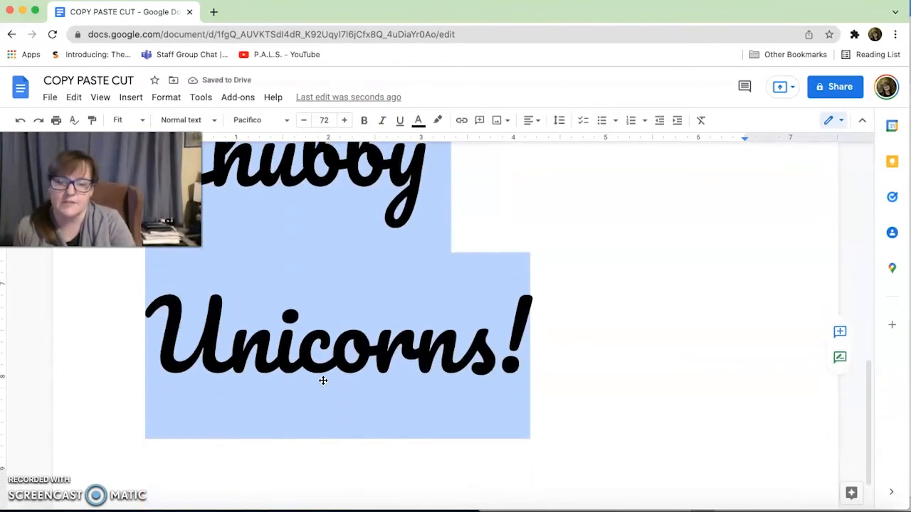
{"action": "scroll", "coordinate": [324, 380], "scroll_direction": "up", "scroll_amount": 3}
{"action": "scroll", "coordinate": [323, 381], "scroll_direction": "up", "scroll_amount": 3}
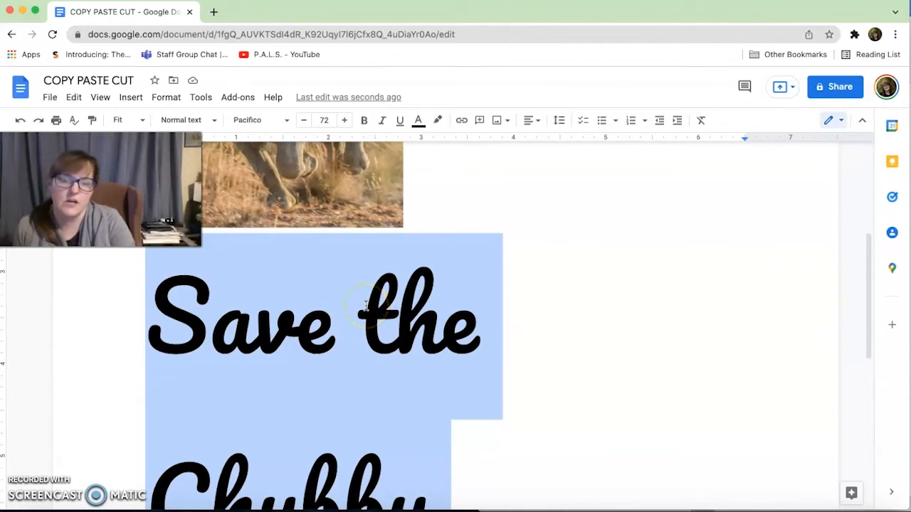
Review the cropped rhino photo and the enlarged caption down the page.
{"action": "scroll", "coordinate": [365, 306], "scroll_direction": "up", "scroll_amount": 5}
{"action": "left_click", "coordinate": [276, 320]}
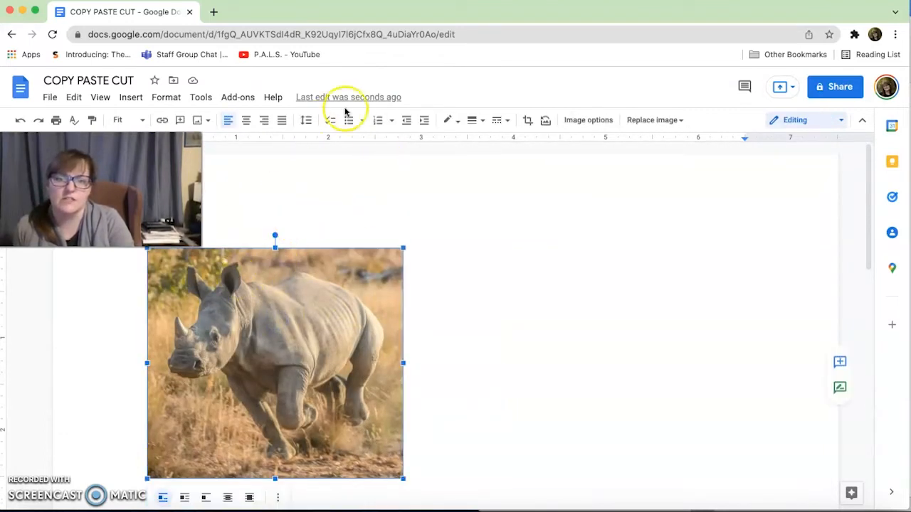
{"action": "left_click", "coordinate": [496, 308]}
{"action": "scroll", "coordinate": [498, 307], "scroll_direction": "down", "scroll_amount": 2}
{"action": "scroll", "coordinate": [497, 308], "scroll_direction": "down", "scroll_amount": 3}
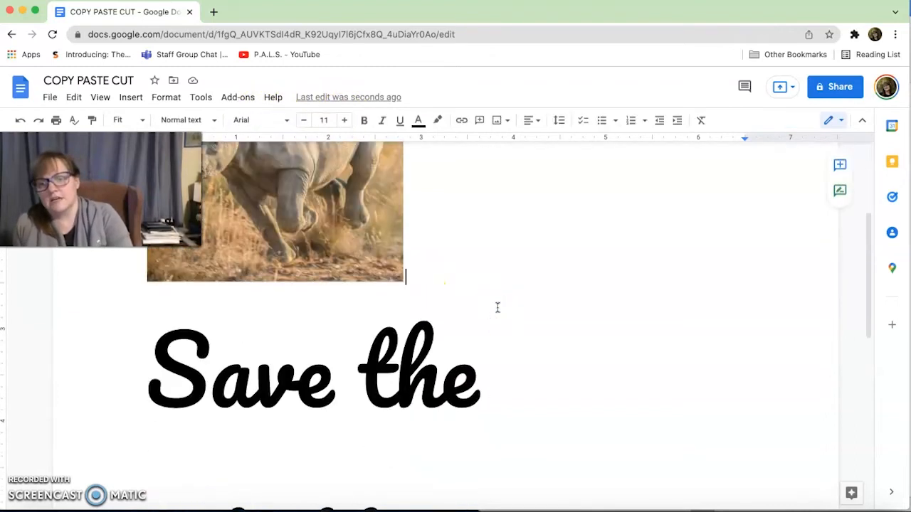
{"action": "left_click", "coordinate": [353, 327]}
{"action": "scroll", "coordinate": [331, 326], "scroll_direction": "down", "scroll_amount": 14}
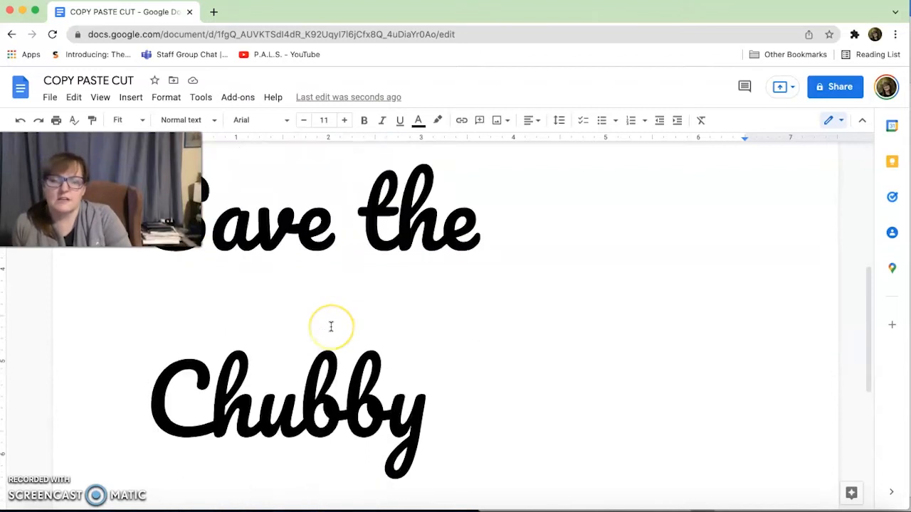
{"action": "scroll", "coordinate": [331, 326], "scroll_direction": "up", "scroll_amount": 8}
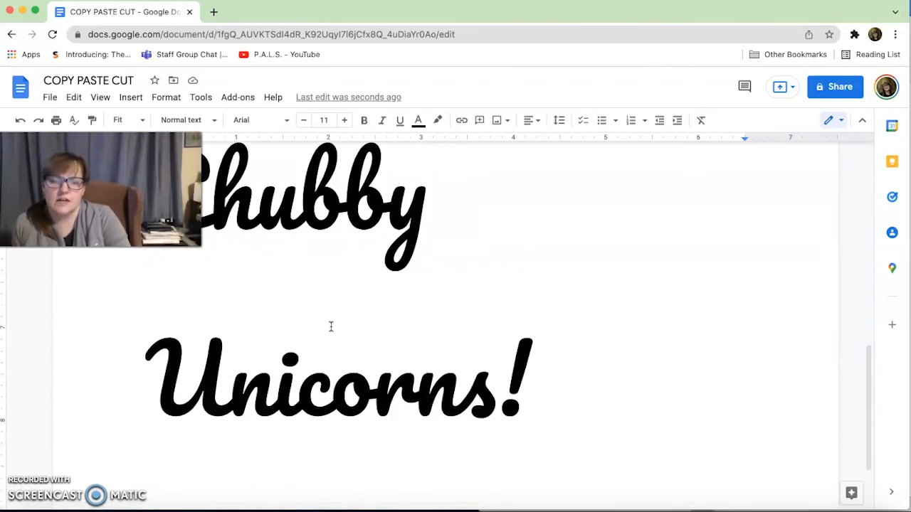
{"action": "scroll", "coordinate": [331, 326], "scroll_direction": "up", "scroll_amount": 5}
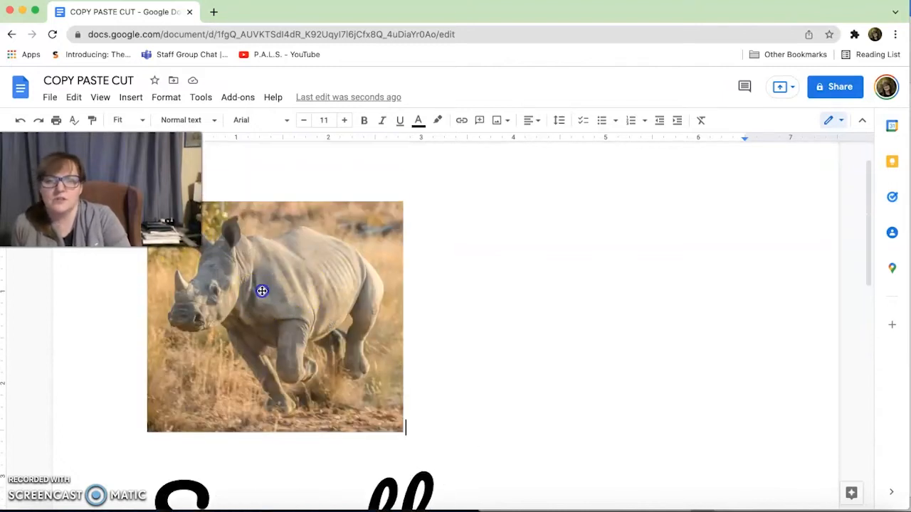
Centre the cropped rhino photo horizontally on the page.
{"action": "left_click", "coordinate": [259, 292]}
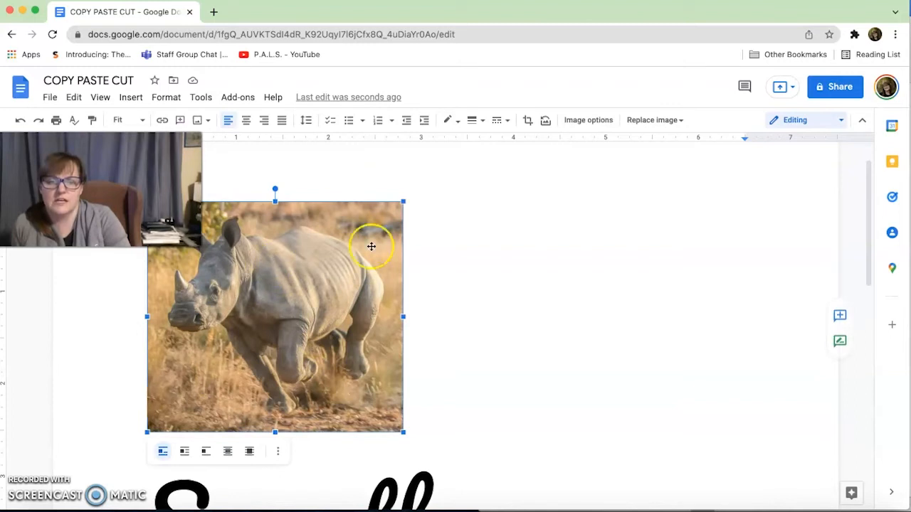
{"action": "left_click", "coordinate": [245, 120]}
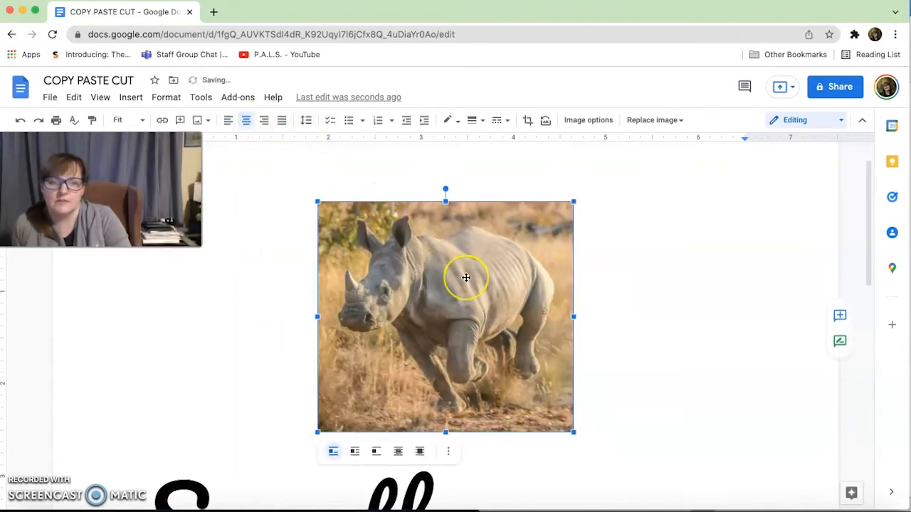
Set the line spacing of the whole caption "Save the Chubby Unicorns!" to Single.
{"action": "scroll", "coordinate": [466, 278], "scroll_direction": "down", "scroll_amount": 5}
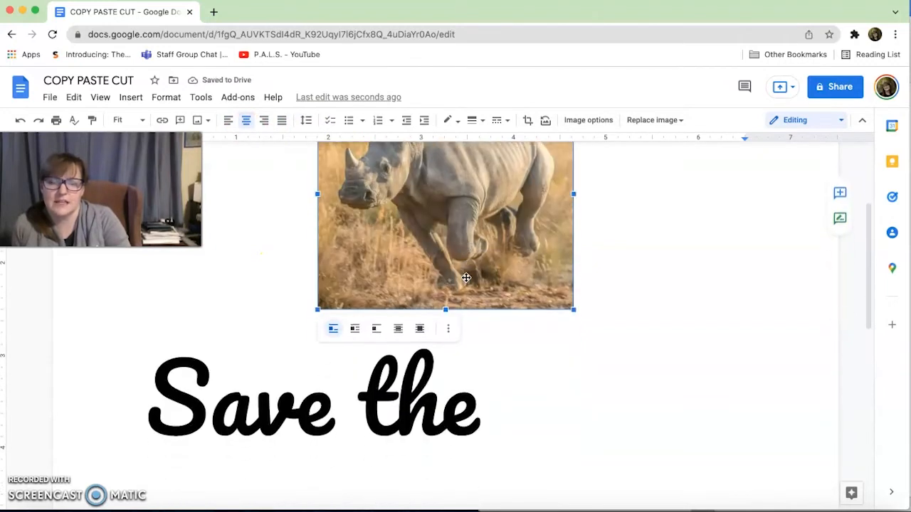
{"action": "left_click_drag", "start_coordinate": [138, 367], "coordinate": [492, 429]}
{"action": "scroll", "coordinate": [492, 429], "scroll_direction": "down", "scroll_amount": 5}
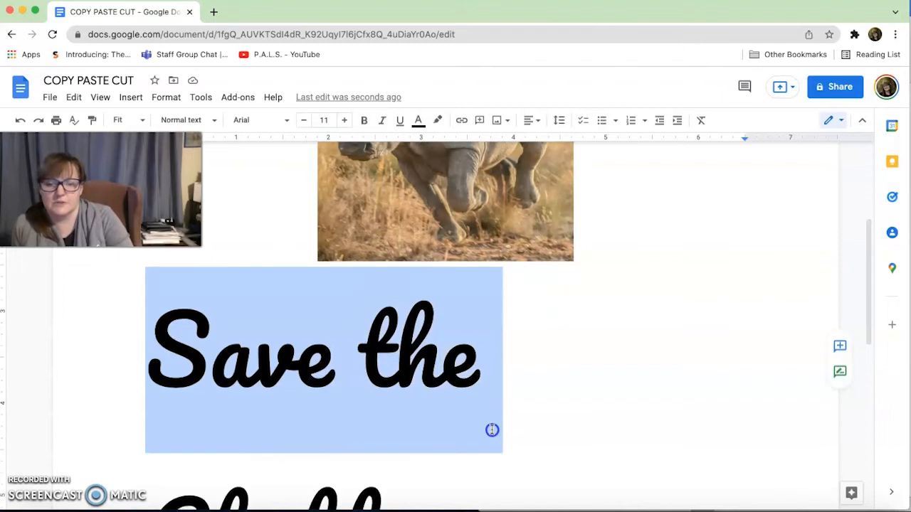
{"action": "scroll", "coordinate": [489, 426], "scroll_direction": "down", "scroll_amount": 5}
{"action": "left_click", "coordinate": [546, 349], "text": "shift"}
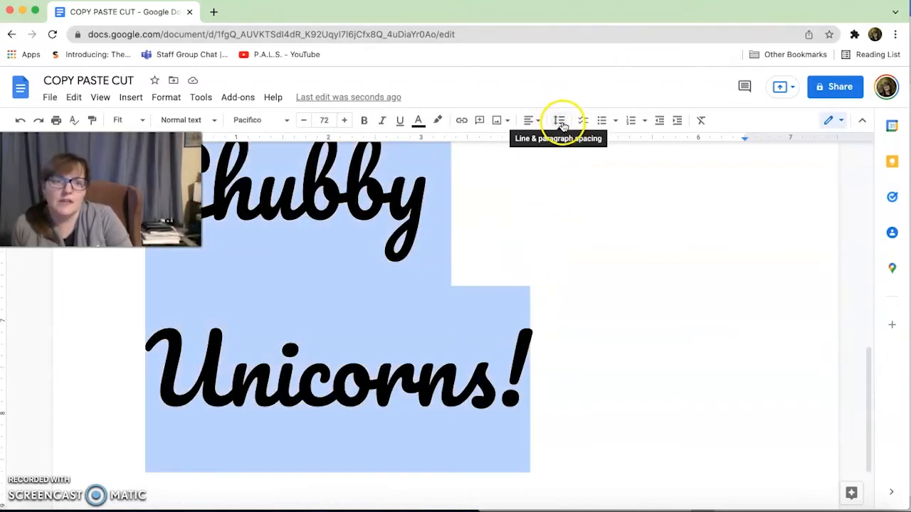
{"action": "left_click", "coordinate": [561, 121]}
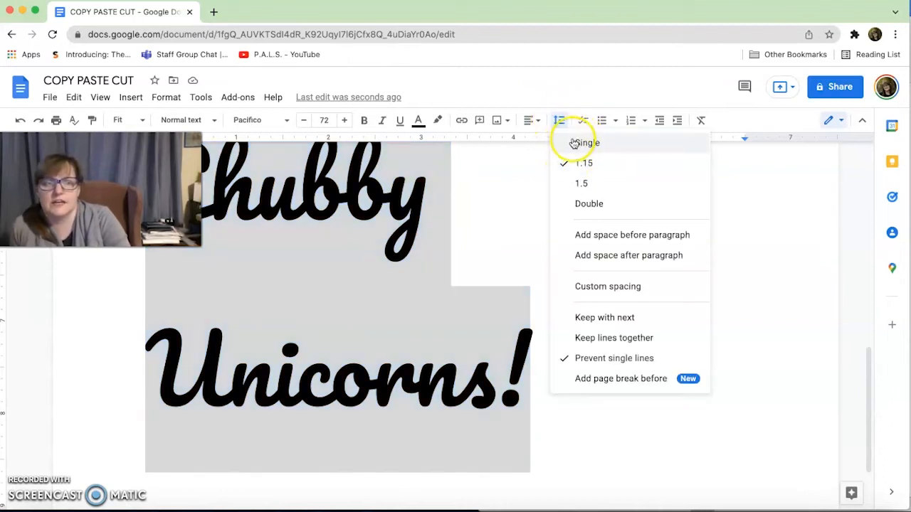
{"action": "left_click", "coordinate": [575, 144]}
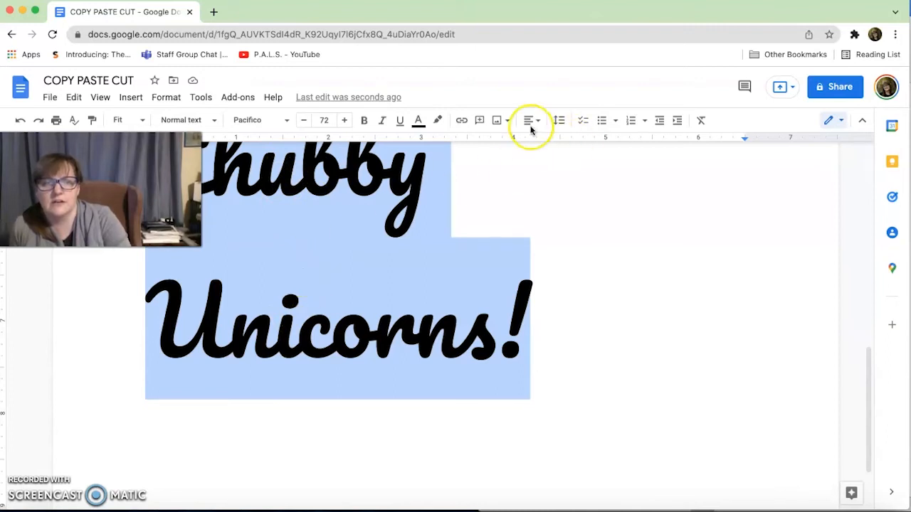
Try Double line spacing on the caption, check how it spreads, and return it to Single.
{"action": "left_click", "coordinate": [557, 122]}
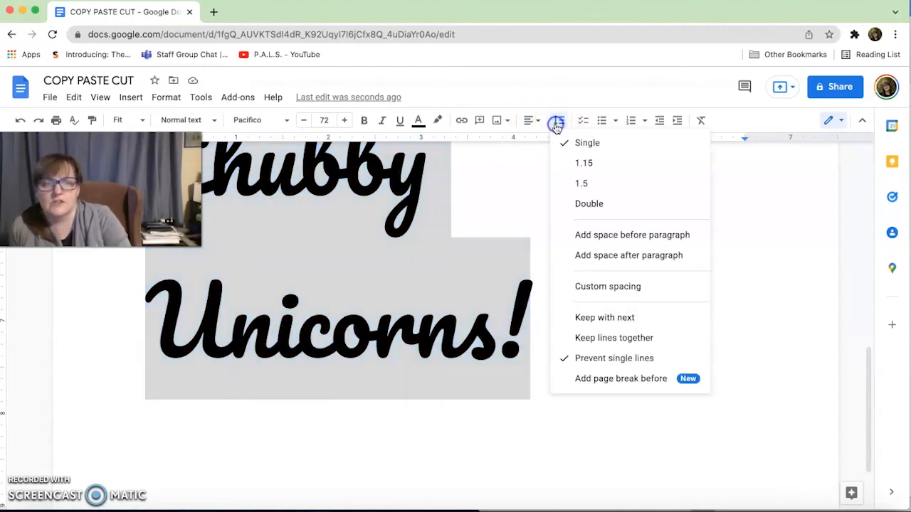
{"action": "left_click", "coordinate": [559, 205]}
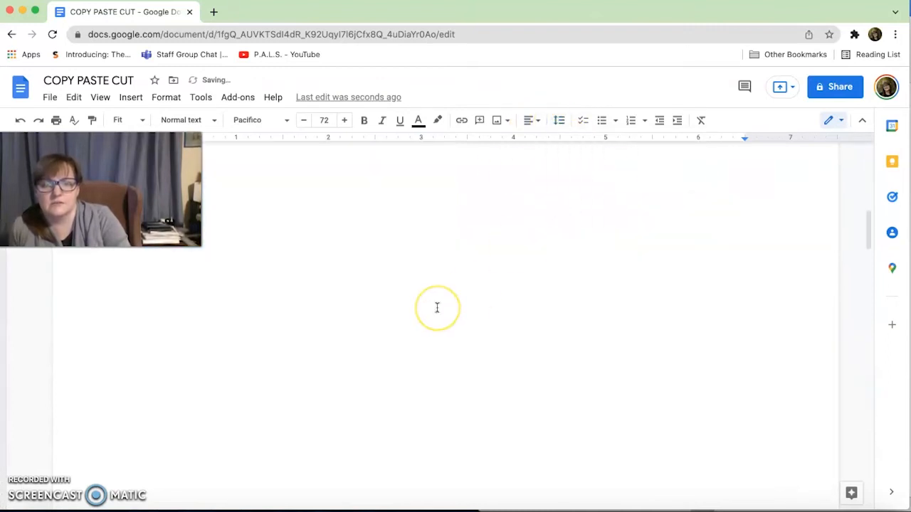
{"action": "scroll", "coordinate": [437, 307], "scroll_direction": "up", "scroll_amount": 3}
{"action": "scroll", "coordinate": [437, 308], "scroll_direction": "down", "scroll_amount": 4}
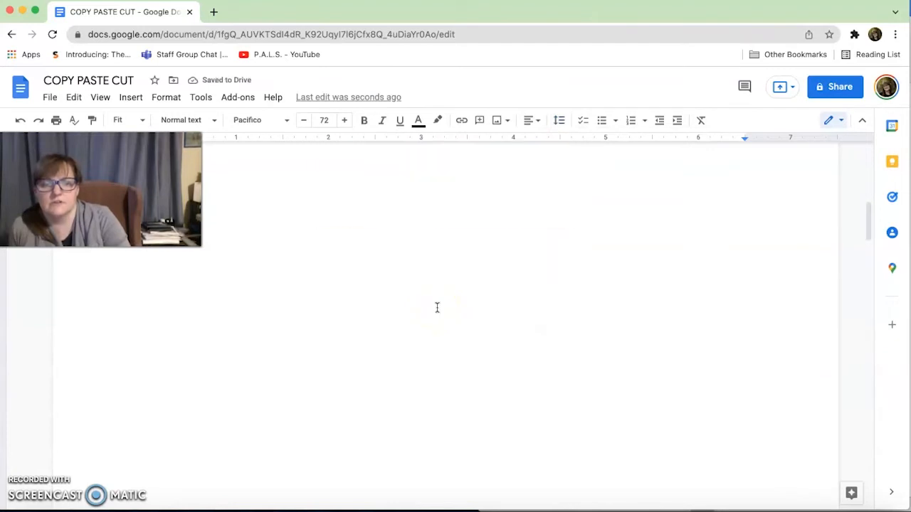
{"action": "scroll", "coordinate": [437, 307], "scroll_direction": "down", "scroll_amount": 5}
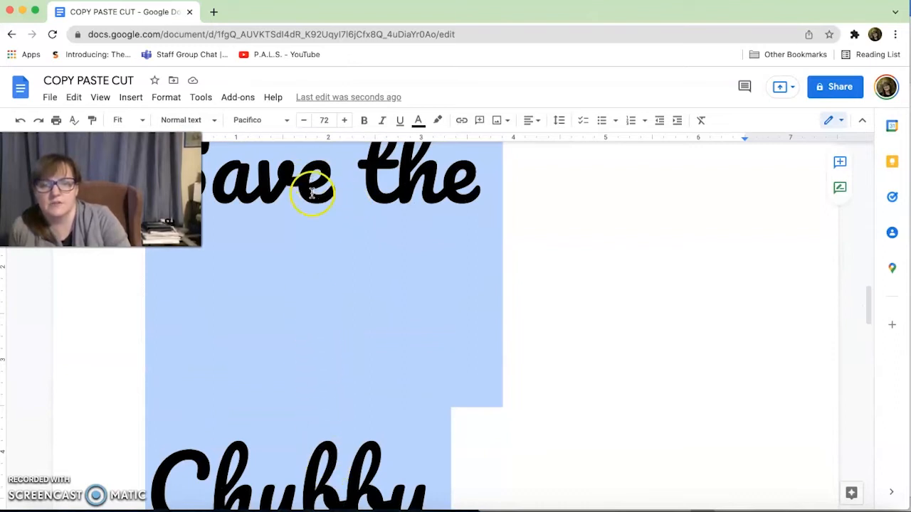
{"action": "left_click", "coordinate": [559, 121]}
{"action": "left_click", "coordinate": [565, 144]}
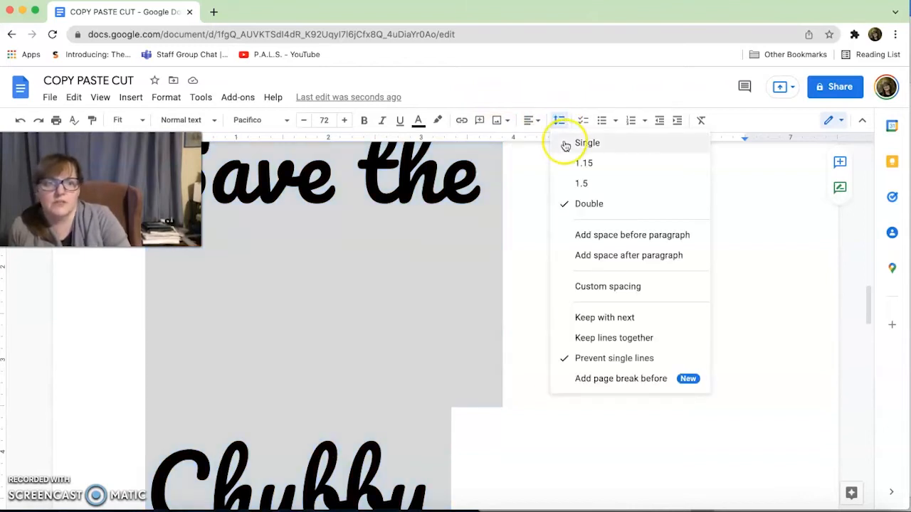
{"action": "scroll", "coordinate": [548, 237], "scroll_direction": "up", "scroll_amount": 2}
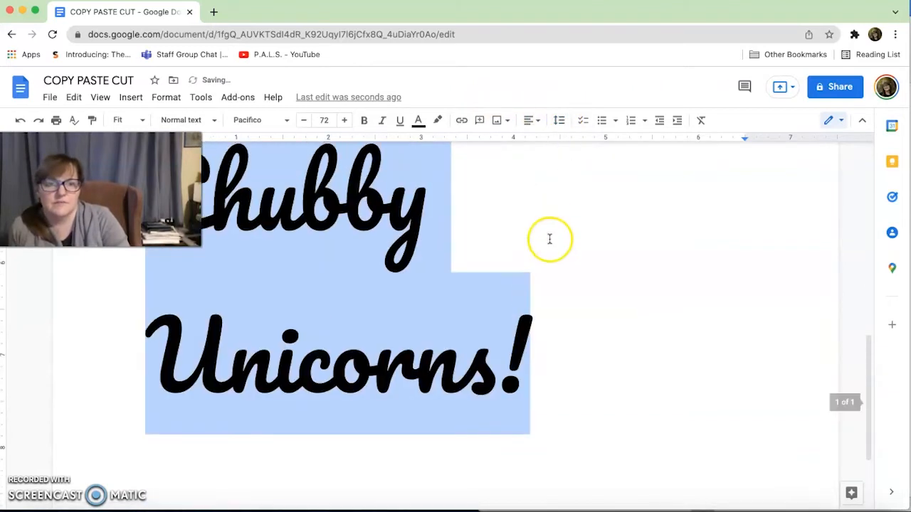
{"action": "left_click", "coordinate": [560, 116]}
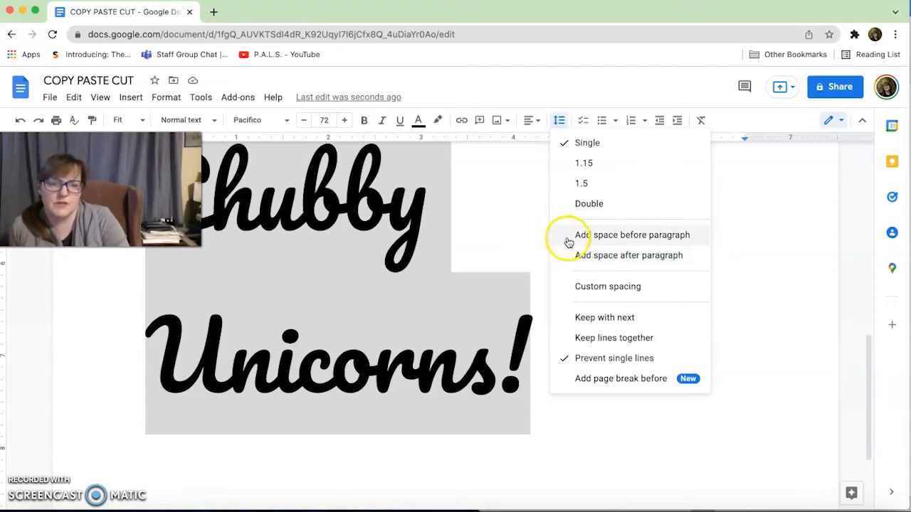
{"action": "left_click", "coordinate": [355, 302]}
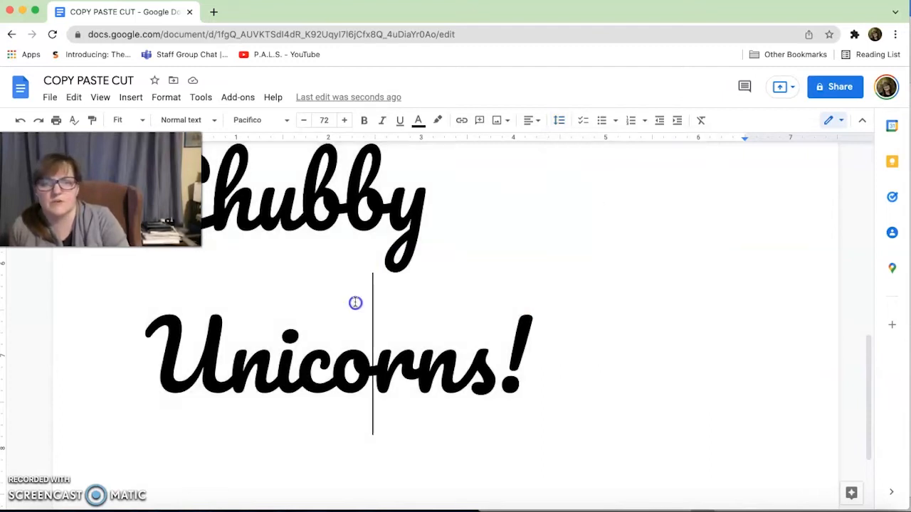
{"action": "scroll", "coordinate": [372, 297], "scroll_direction": "up", "scroll_amount": 3}
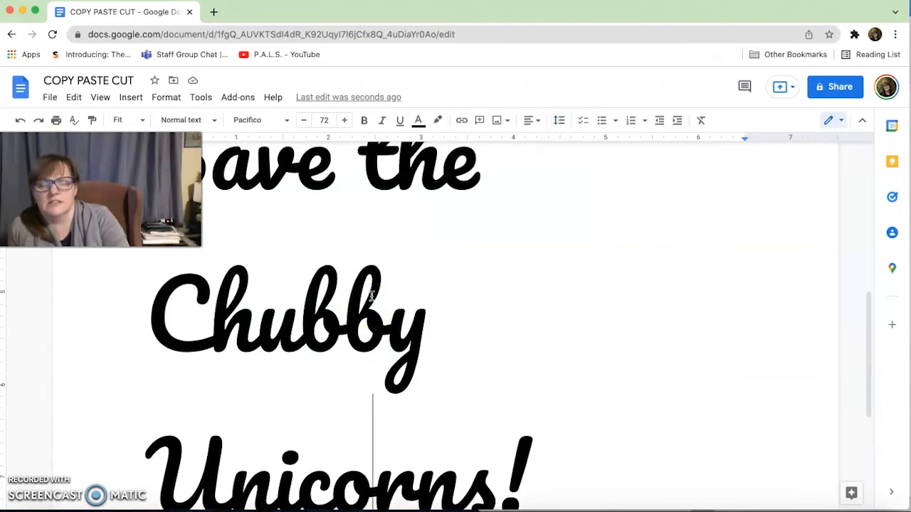
{"action": "scroll", "coordinate": [370, 296], "scroll_direction": "up", "scroll_amount": 3}
{"action": "scroll", "coordinate": [368, 296], "scroll_direction": "down", "scroll_amount": 4}
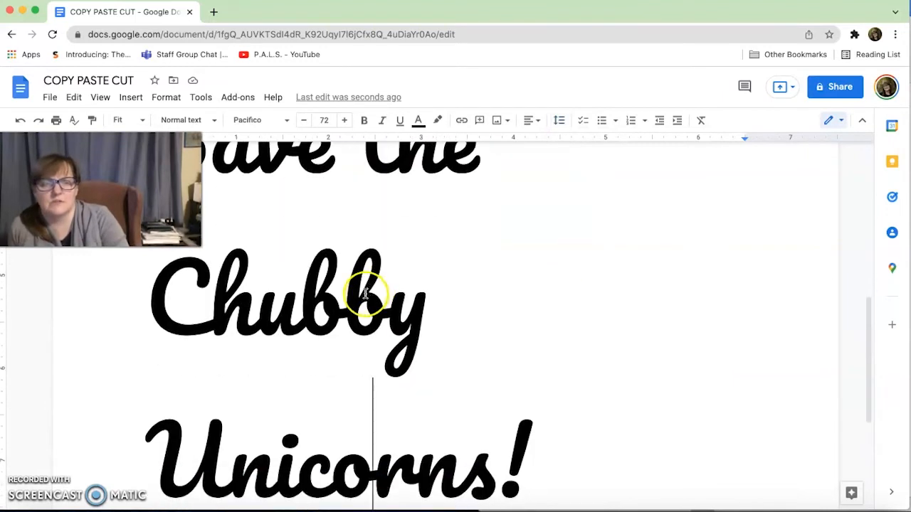
Centre all lines of the caption "Save the Chubby Unicorns!" on the page.
{"action": "left_click_drag", "start_coordinate": [553, 427], "coordinate": [256, 278]}
{"action": "scroll", "coordinate": [256, 279], "scroll_direction": "up", "scroll_amount": 3}
{"action": "left_click_drag", "start_coordinate": [250, 280], "coordinate": [160, 263]}
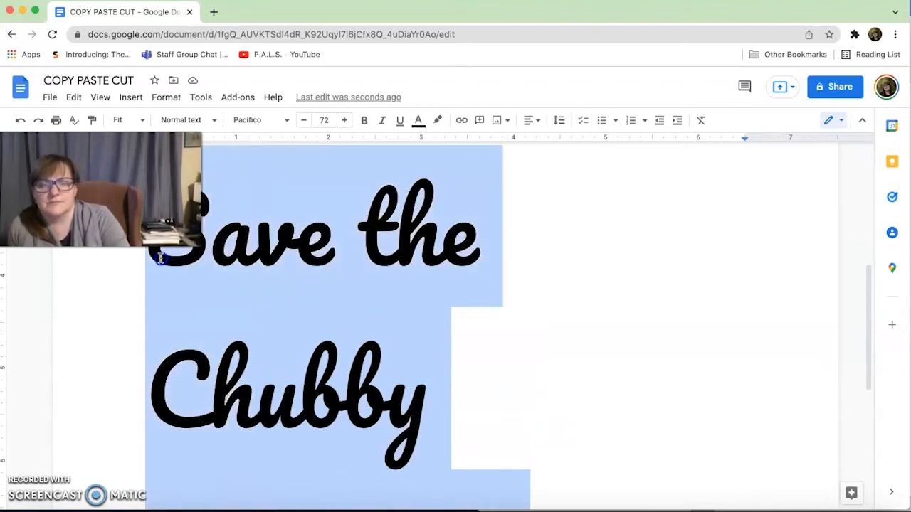
{"action": "left_click", "coordinate": [540, 122]}
{"action": "left_click", "coordinate": [539, 122]}
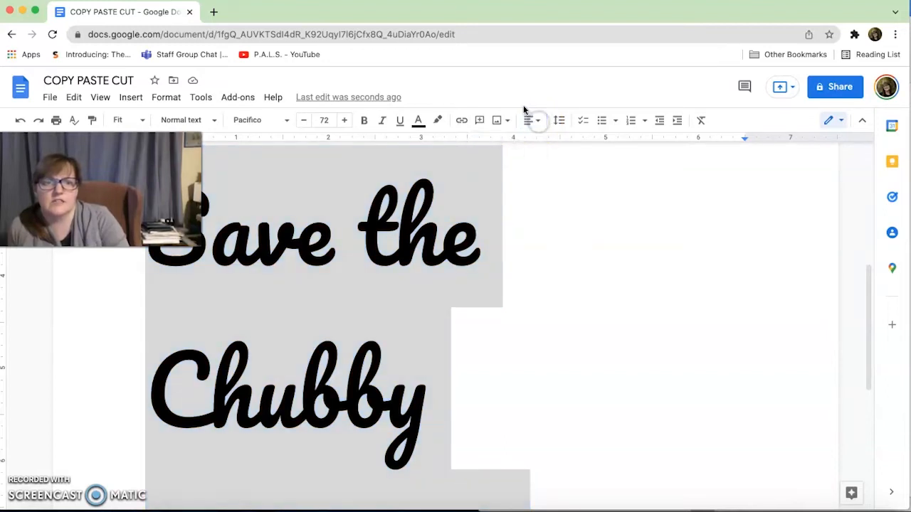
{"action": "left_click", "coordinate": [538, 121]}
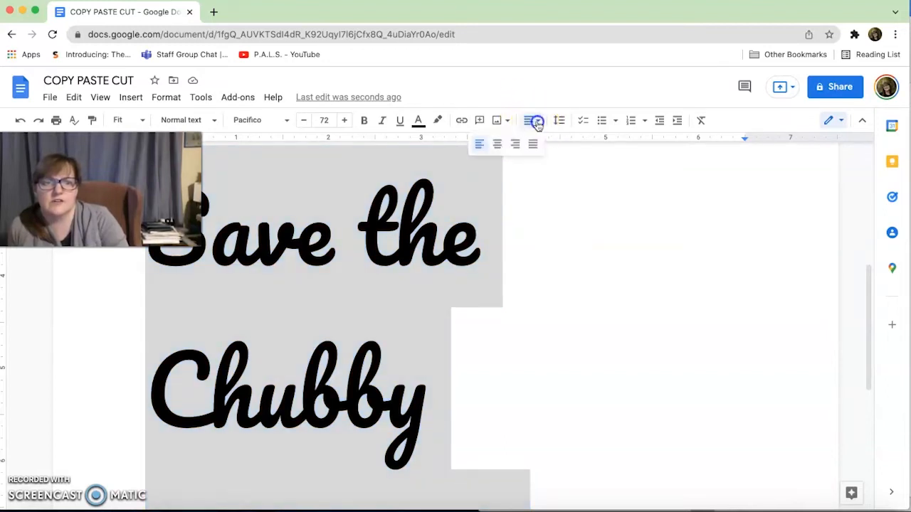
{"action": "left_click", "coordinate": [497, 144]}
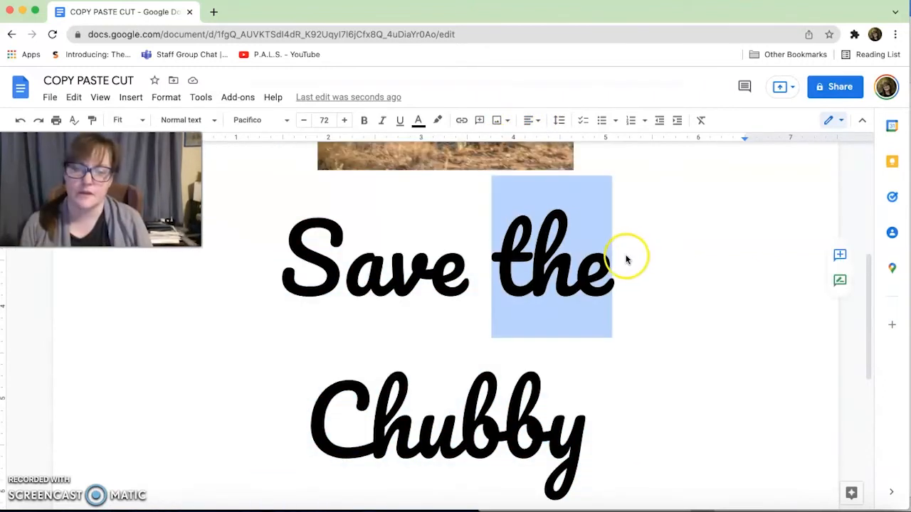
Change the word "the" in the caption to the Oswald font at size 36.
{"action": "left_click_drag", "start_coordinate": [617, 258], "coordinate": [485, 255]}
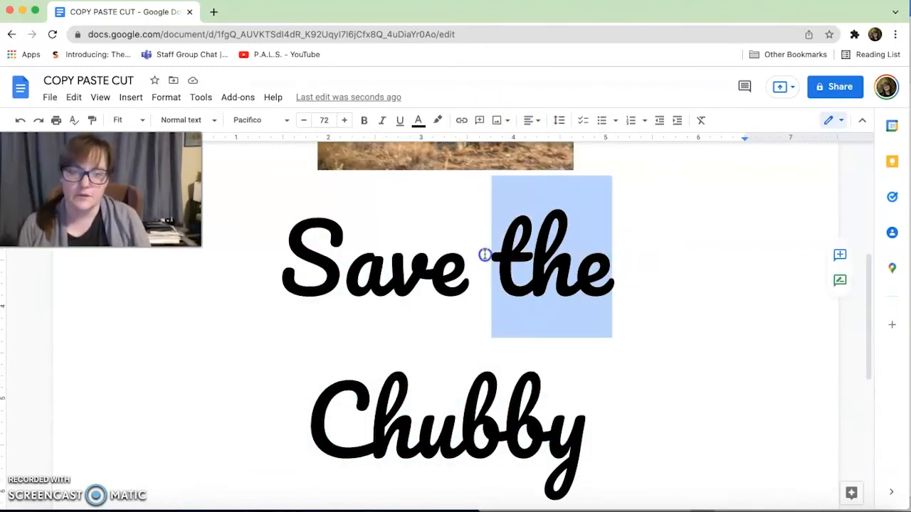
{"action": "left_click", "coordinate": [285, 121]}
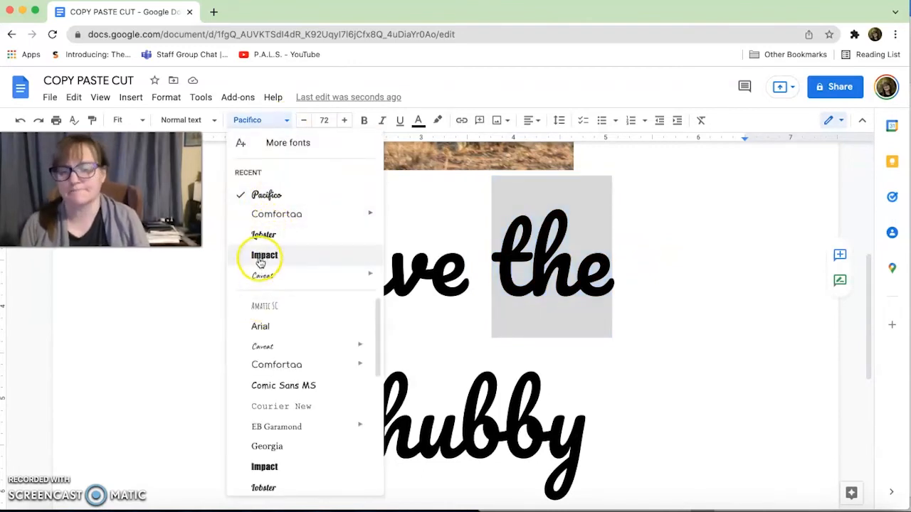
{"action": "scroll", "coordinate": [259, 442], "scroll_direction": "down", "scroll_amount": 3}
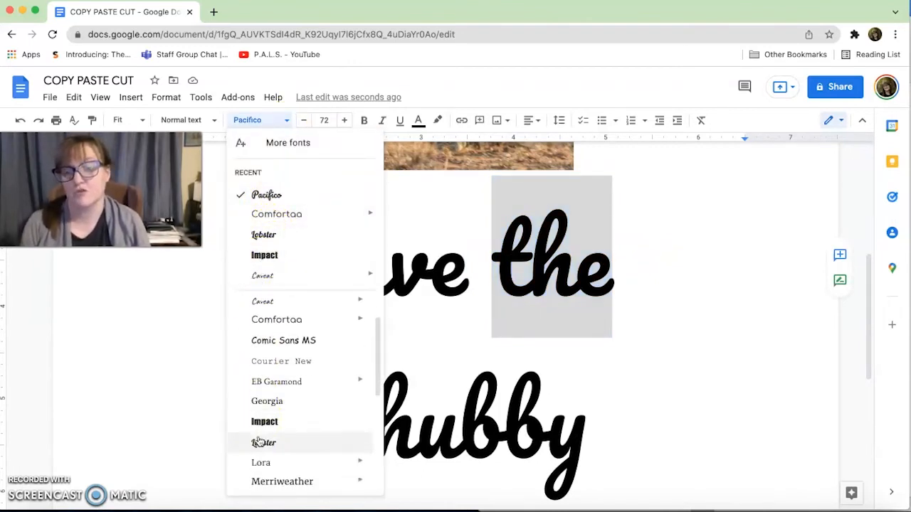
{"action": "scroll", "coordinate": [259, 441], "scroll_direction": "down", "scroll_amount": 3}
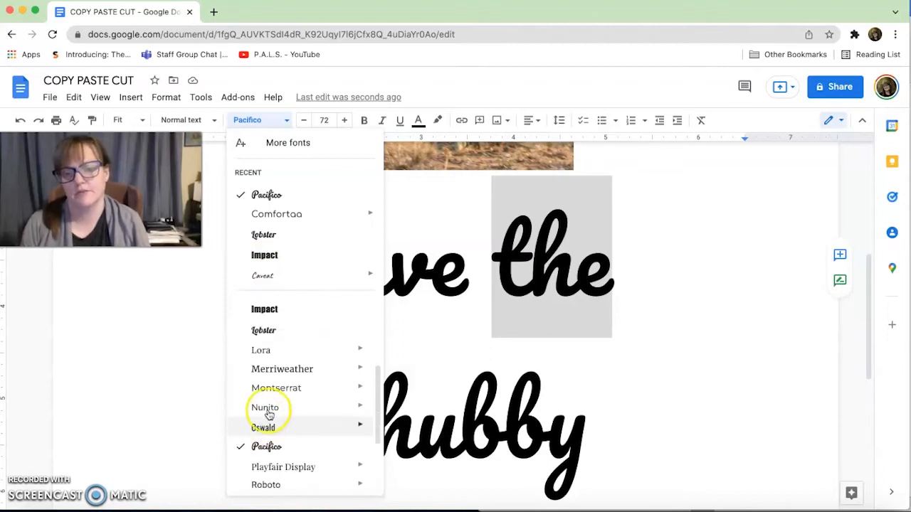
{"action": "left_click", "coordinate": [264, 426]}
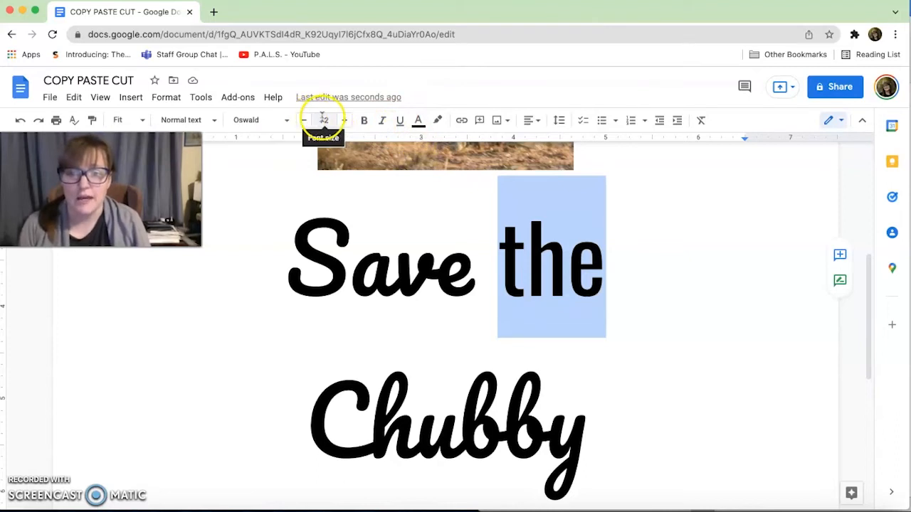
{"action": "left_click", "coordinate": [324, 120]}
{"action": "left_click", "coordinate": [326, 324]}
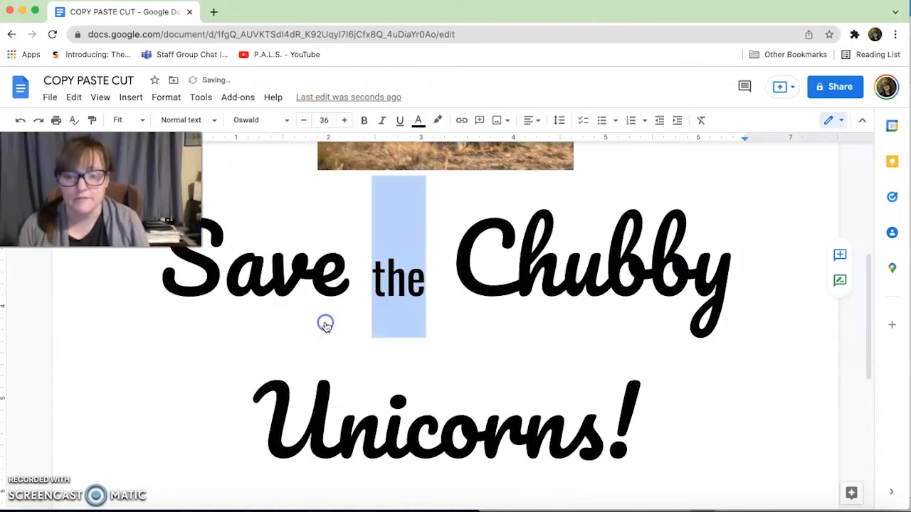
Place the word "the" on its own line between "Save" and "Chubby".
{"action": "left_click", "coordinate": [380, 271]}
{"action": "key", "text": "Return"}
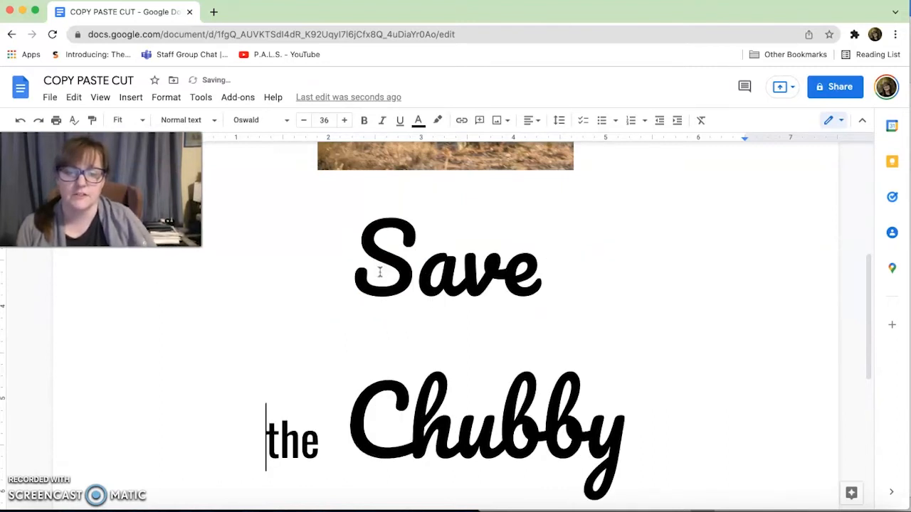
{"action": "left_click", "coordinate": [345, 424]}
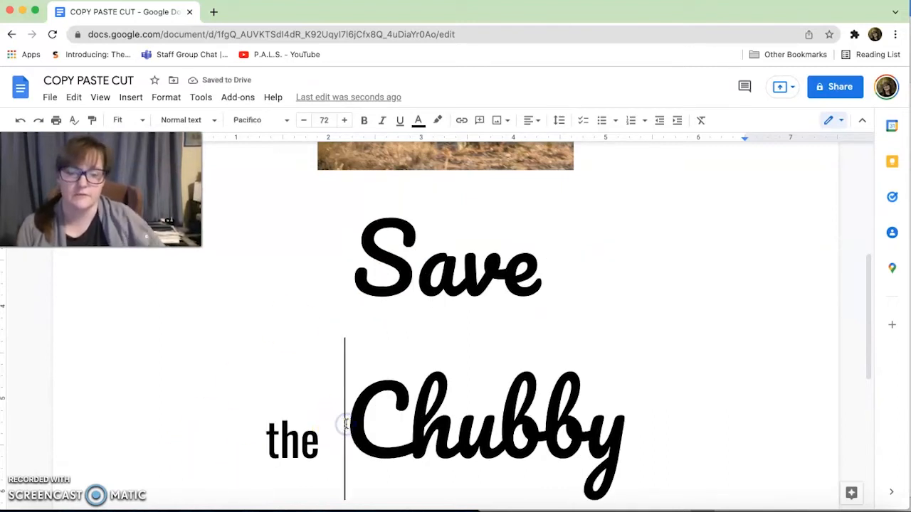
{"action": "key", "text": "Return"}
Delete the oversized trailing space after "the" to tighten its line.
{"action": "scroll", "coordinate": [346, 418], "scroll_direction": "up", "scroll_amount": 5}
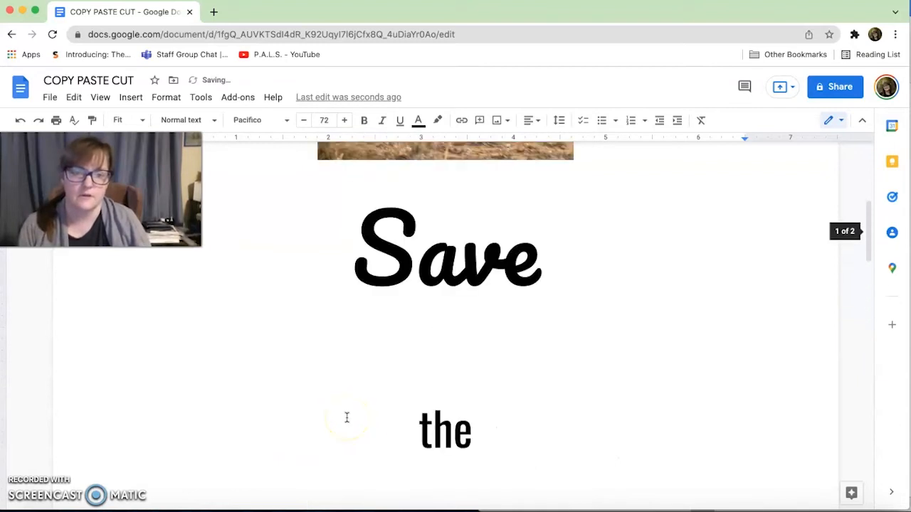
{"action": "right_click", "coordinate": [437, 264]}
{"action": "right_click", "coordinate": [381, 391]}
{"action": "right_click", "coordinate": [659, 440]}
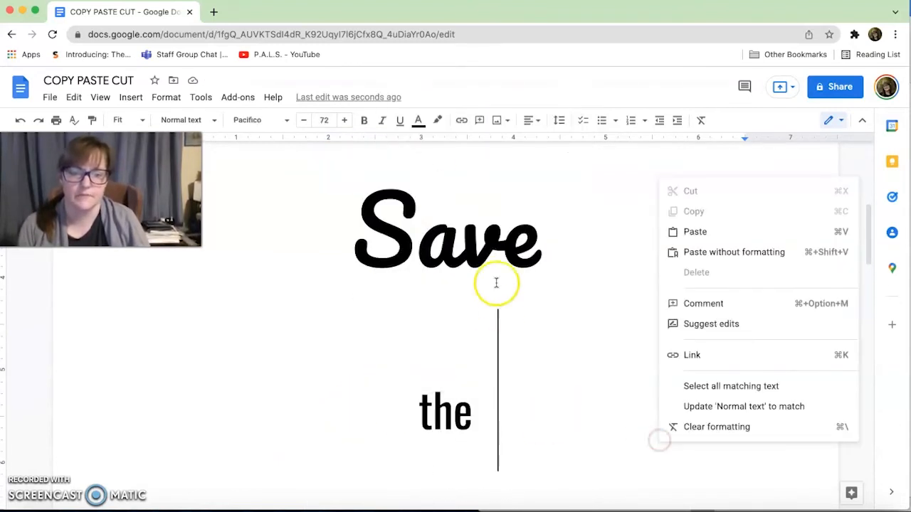
{"action": "left_click", "coordinate": [493, 378]}
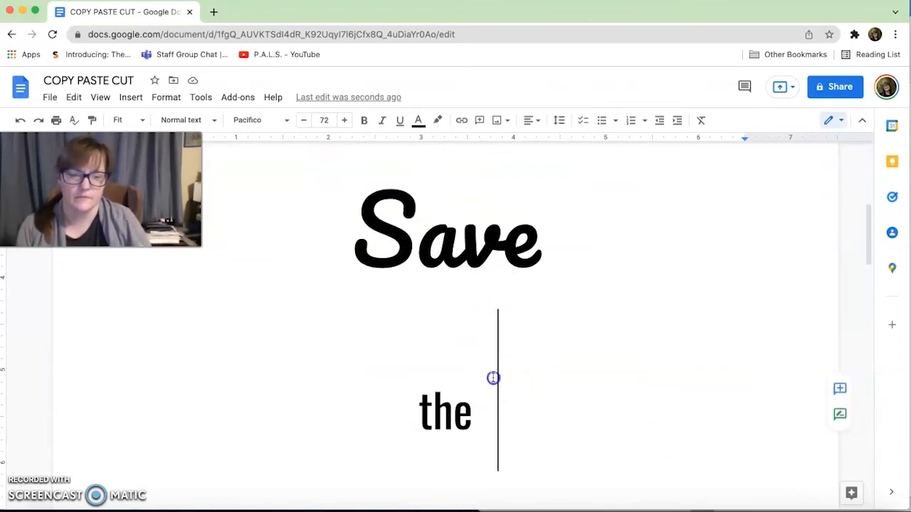
{"action": "type", "text": "Chubby"}
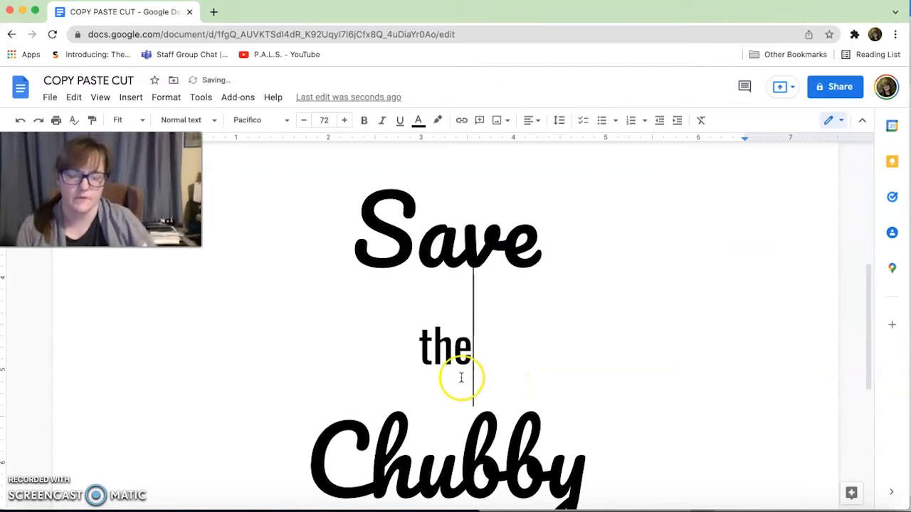
Set the custom line spacing of the whole caption to 0.5.
{"action": "left_click_drag", "start_coordinate": [475, 349], "coordinate": [399, 353]}
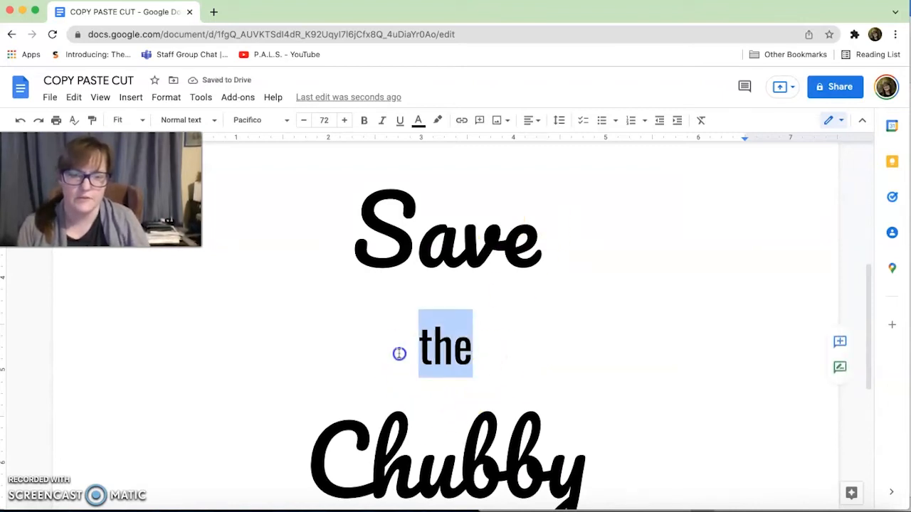
{"action": "key", "text": "ctrl+a"}
{"action": "left_click", "coordinate": [558, 119]}
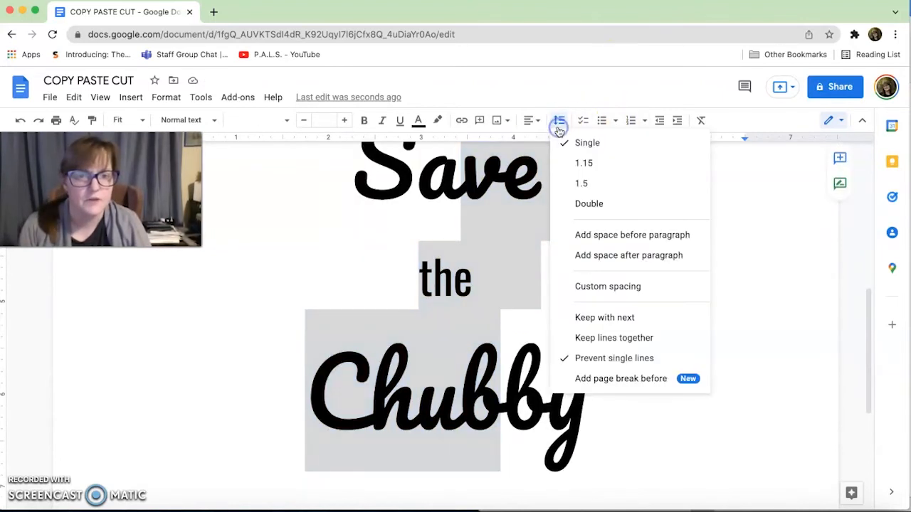
{"action": "left_click", "coordinate": [588, 288]}
{"action": "left_click_drag", "start_coordinate": [406, 260], "coordinate": [367, 262]}
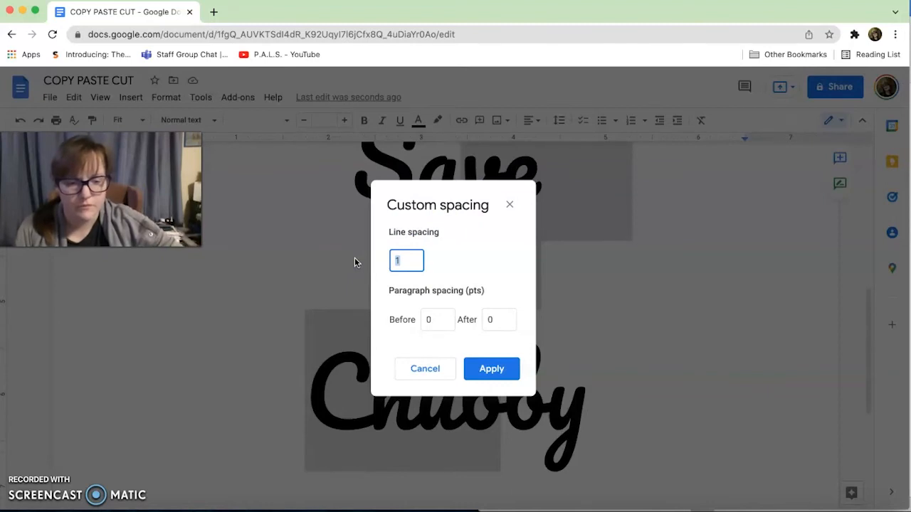
{"action": "type", "text": "0"}
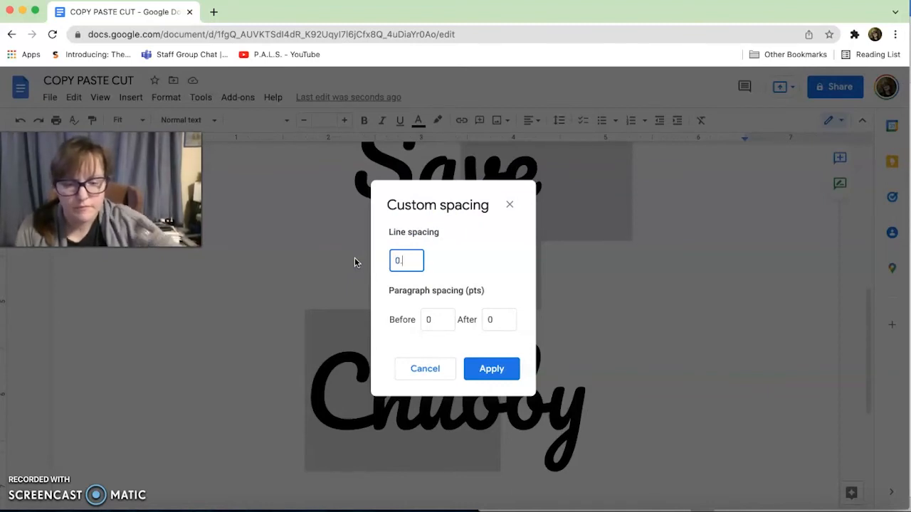
{"action": "type", "text": ".5"}
{"action": "left_click", "coordinate": [481, 371]}
{"action": "scroll", "coordinate": [475, 318], "scroll_direction": "up", "scroll_amount": 5}
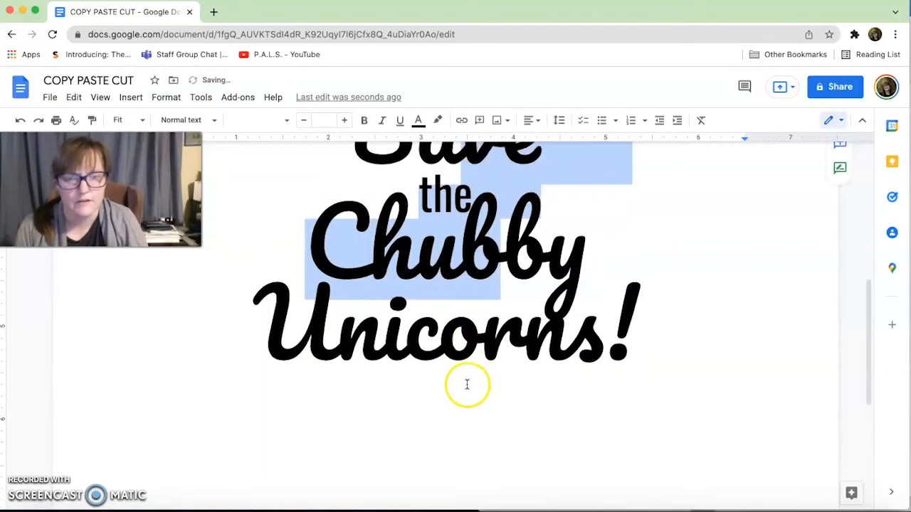
{"action": "scroll", "coordinate": [459, 469], "scroll_direction": "down", "scroll_amount": 2}
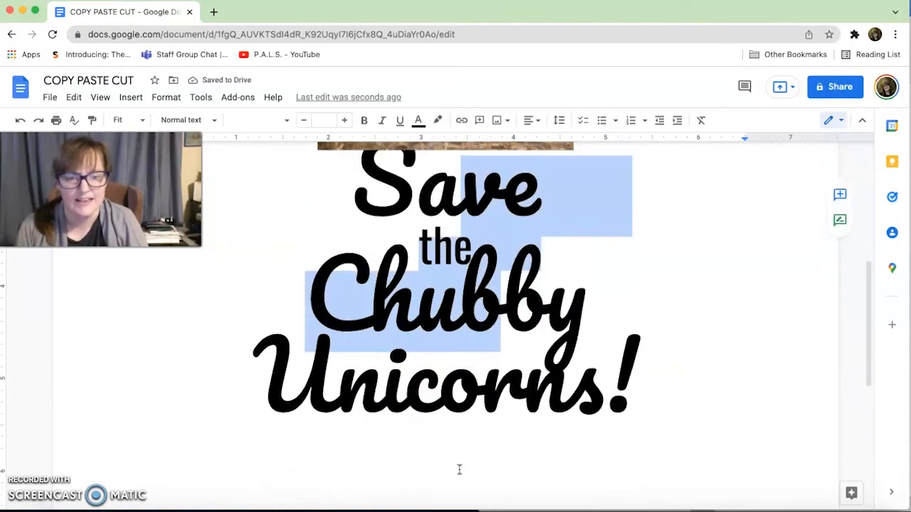
{"action": "left_click", "coordinate": [656, 327]}
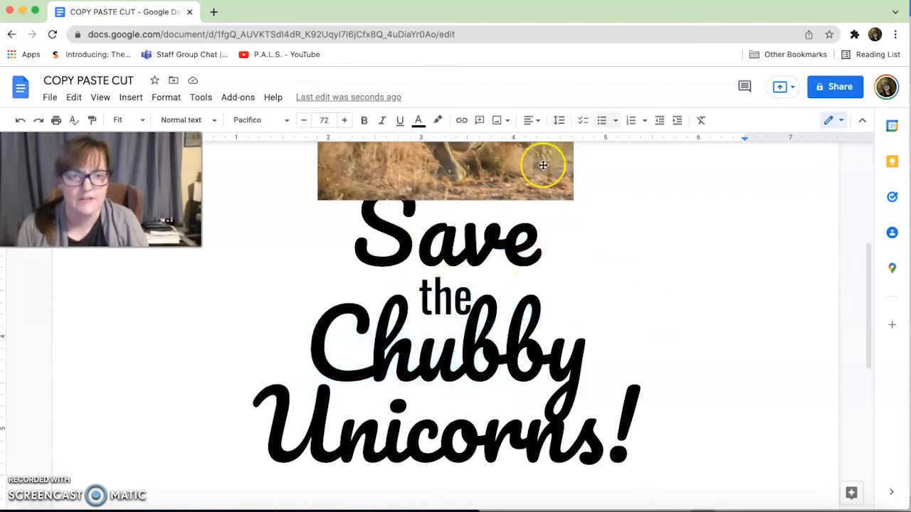
Insert blank space before "Save" to move the caption down clear of the rhino photo.
{"action": "scroll", "coordinate": [449, 249], "scroll_direction": "up", "scroll_amount": 2}
{"action": "left_click", "coordinate": [384, 314]}
{"action": "left_click", "coordinate": [361, 305]}
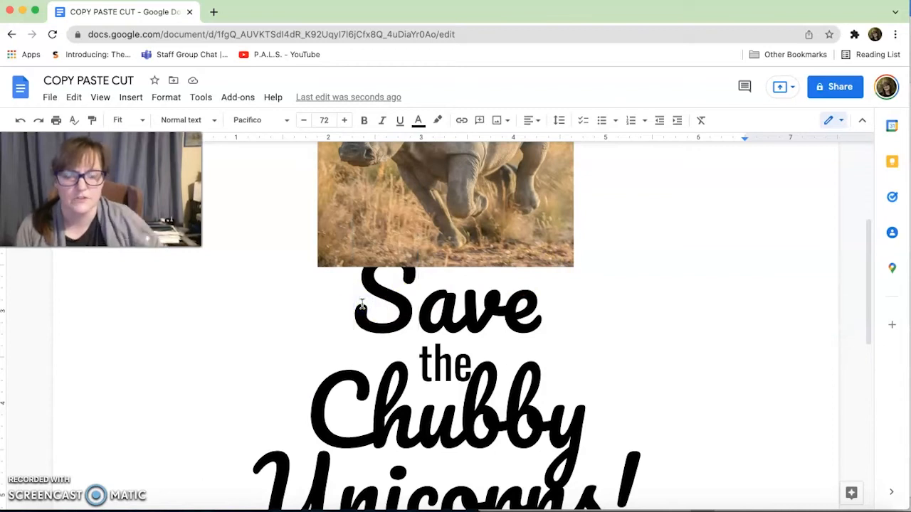
{"action": "key", "text": "BackSpace"}
{"action": "left_click", "coordinate": [342, 249]}
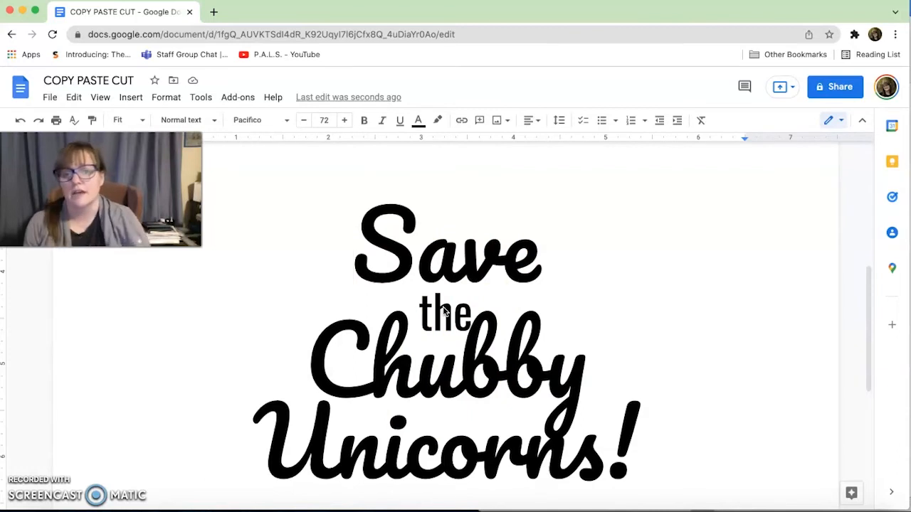
Color the letter "U" in "Unicorns!" bright red.
{"action": "left_click_drag", "start_coordinate": [262, 425], "coordinate": [645, 442]}
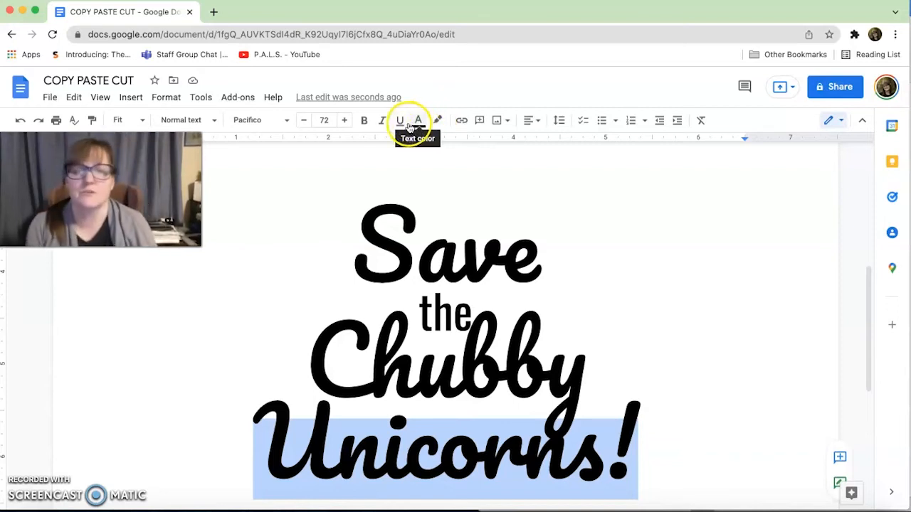
{"action": "right_click", "coordinate": [269, 411]}
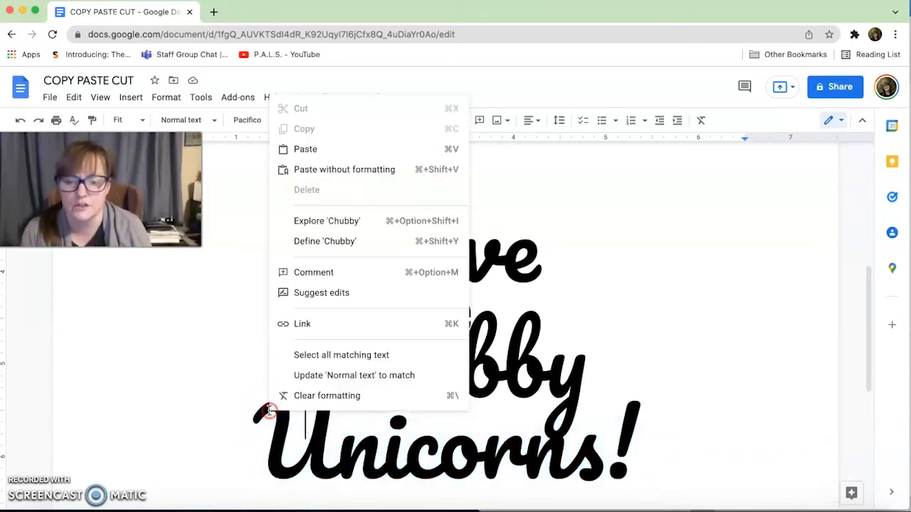
{"action": "left_click", "coordinate": [262, 442]}
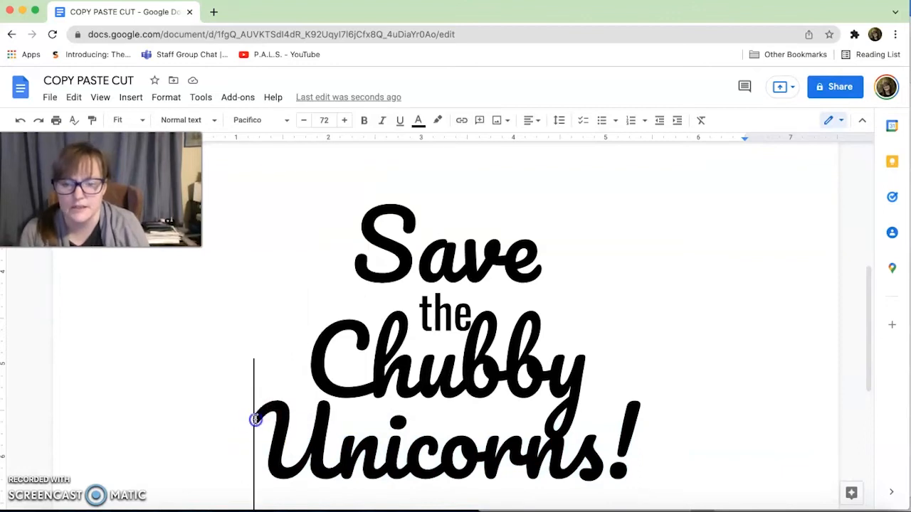
{"action": "left_click_drag", "start_coordinate": [255, 420], "coordinate": [309, 426]}
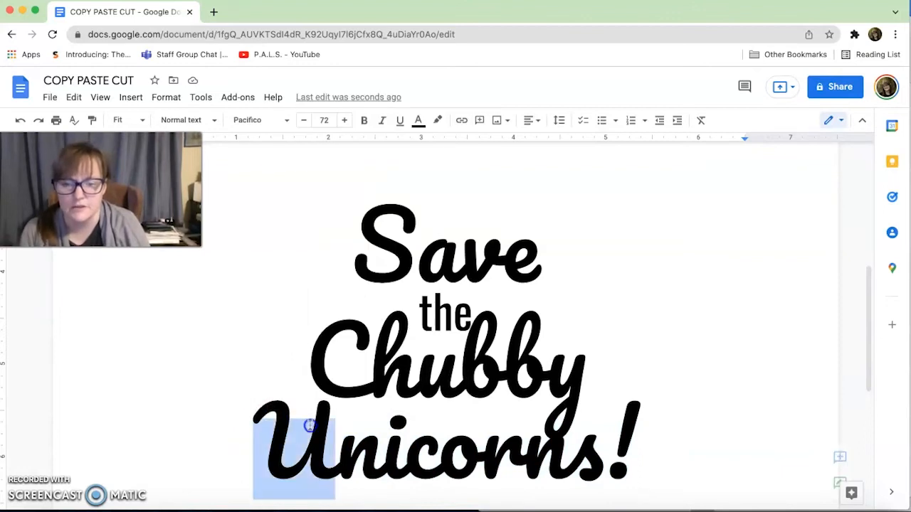
{"action": "left_click", "coordinate": [419, 119]}
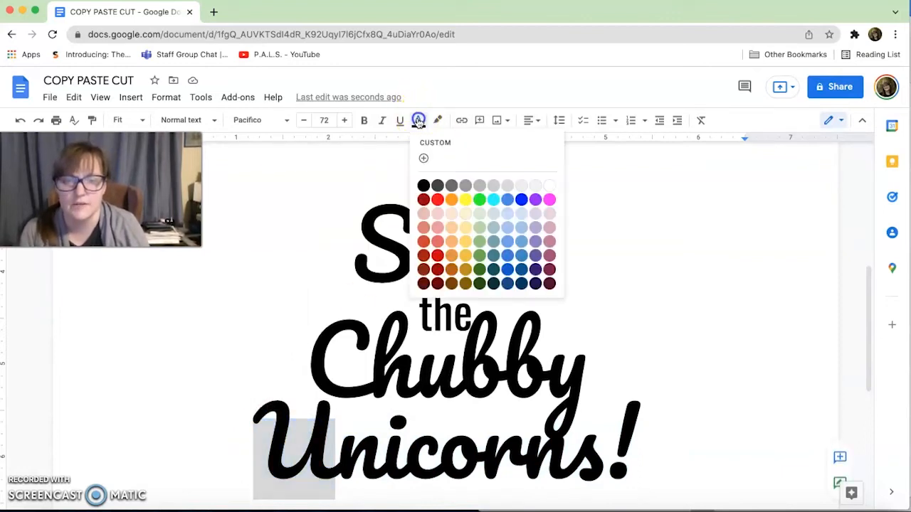
{"action": "left_click", "coordinate": [438, 200]}
Color the first "n" in "Unicorns!" orange and the letter "i" yellow.
{"action": "left_click_drag", "start_coordinate": [338, 442], "coordinate": [370, 442]}
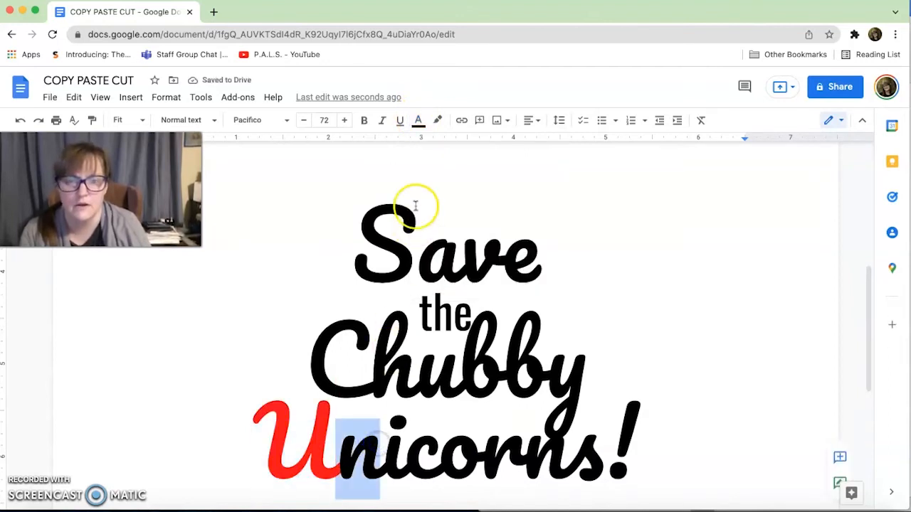
{"action": "left_click", "coordinate": [418, 120]}
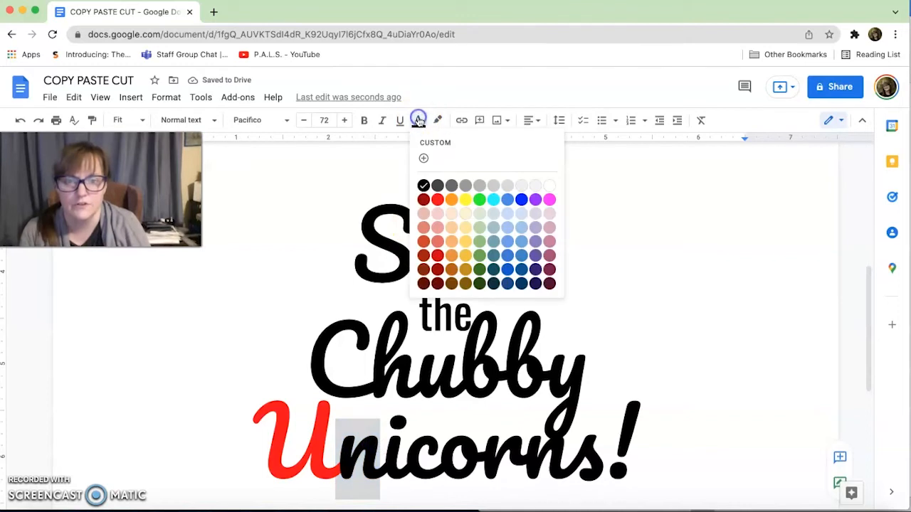
{"action": "left_click", "coordinate": [451, 200]}
{"action": "left_click_drag", "start_coordinate": [383, 445], "coordinate": [403, 440]}
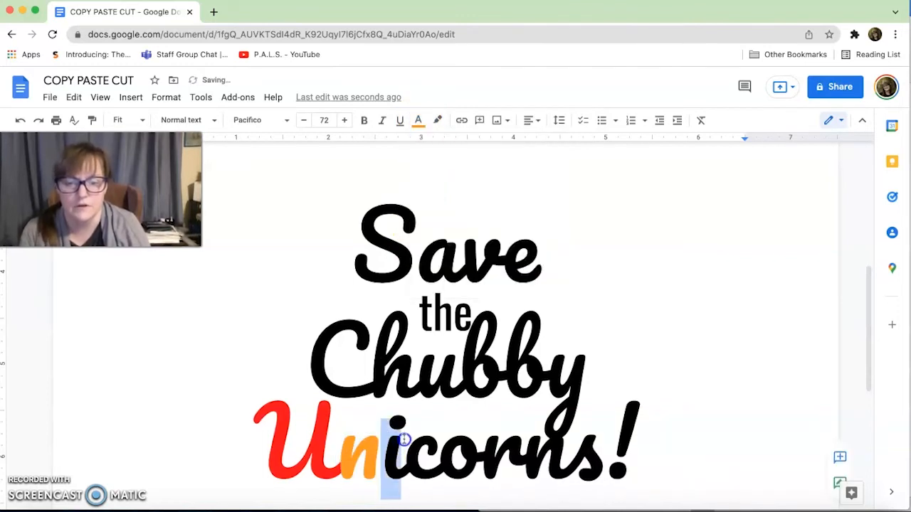
{"action": "left_click", "coordinate": [419, 121]}
{"action": "left_click", "coordinate": [466, 199]}
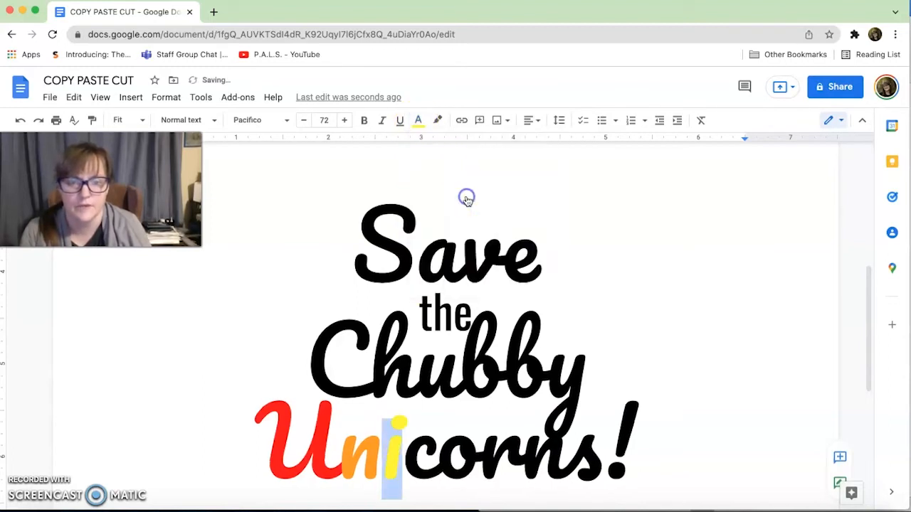
Color the letter "c" in "Unicorns!" green, settling on a softer, muted green shade.
{"action": "left_click", "coordinate": [410, 427]}
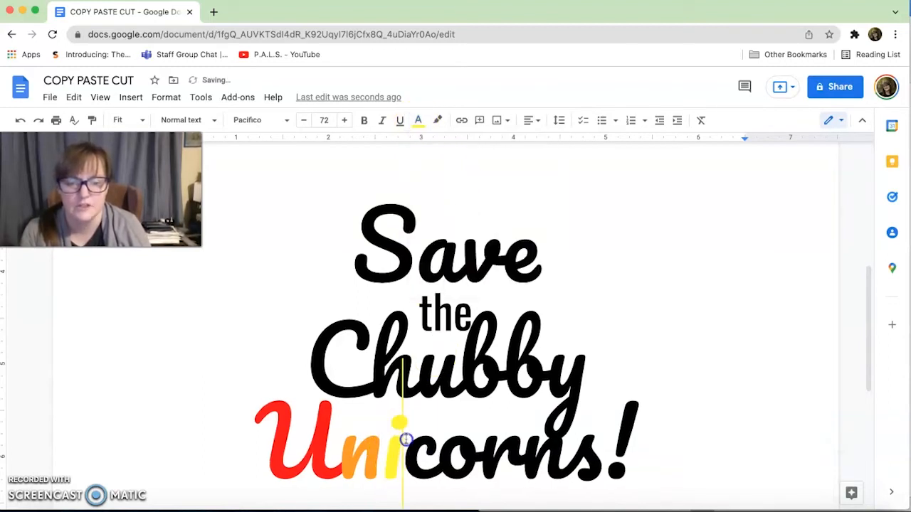
{"action": "left_click_drag", "start_coordinate": [405, 439], "coordinate": [439, 442]}
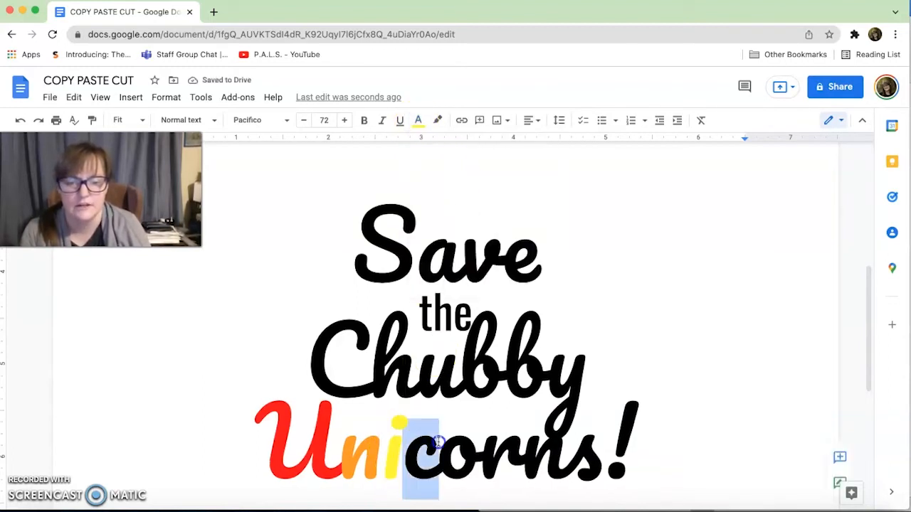
{"action": "left_click", "coordinate": [418, 120]}
{"action": "left_click", "coordinate": [480, 203]}
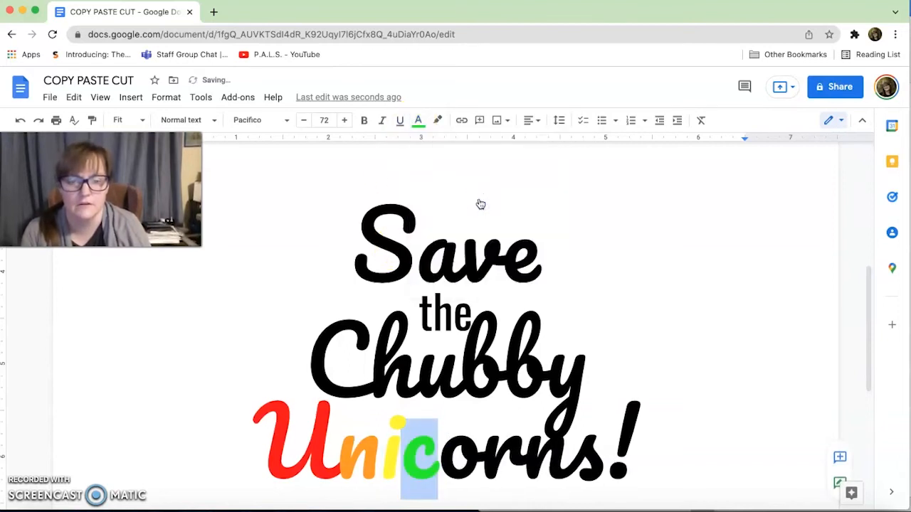
{"action": "left_click", "coordinate": [418, 120]}
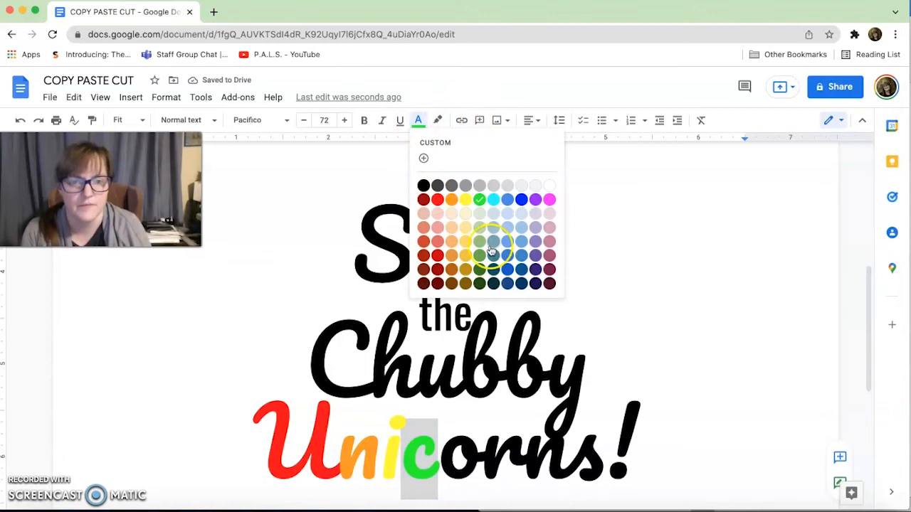
{"action": "left_click", "coordinate": [480, 243]}
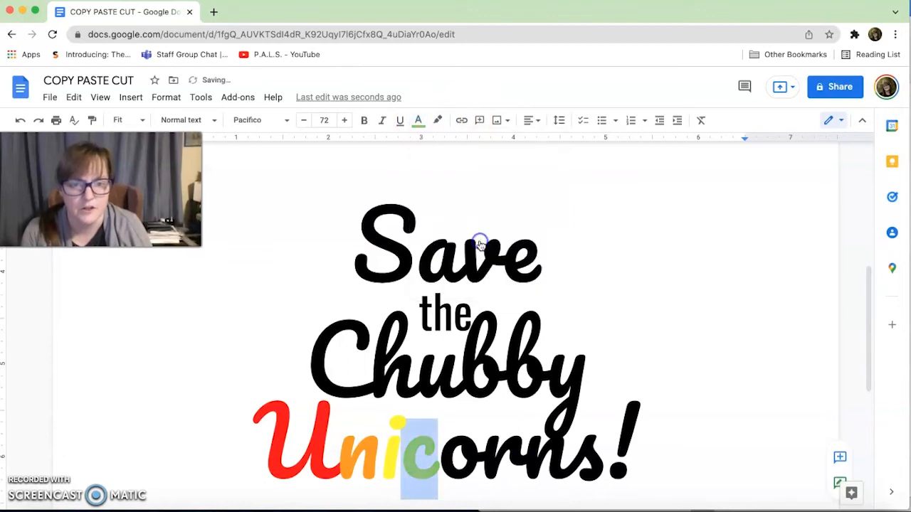
Color the letter "o" in "Unicorns!" light cornflower blue 1.
{"action": "left_click", "coordinate": [440, 445]}
{"action": "left_click", "coordinate": [479, 441], "text": "shift"}
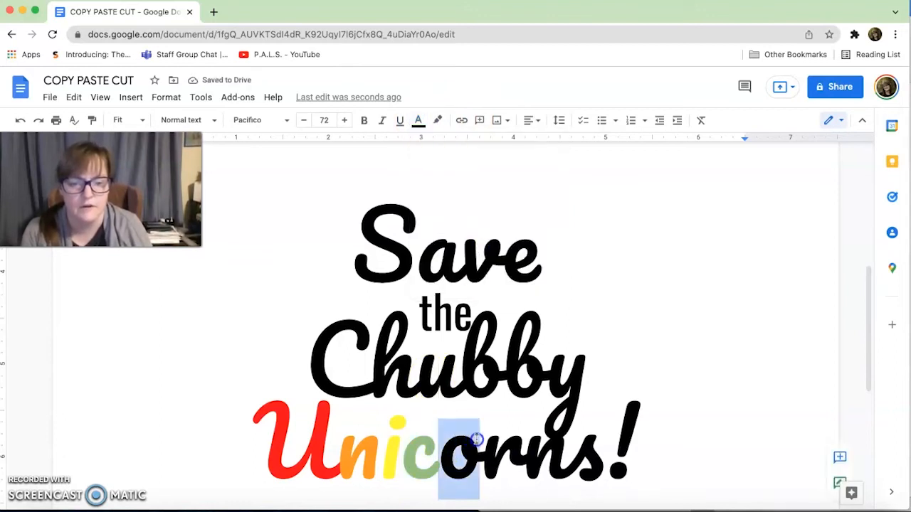
{"action": "left_click", "coordinate": [418, 121]}
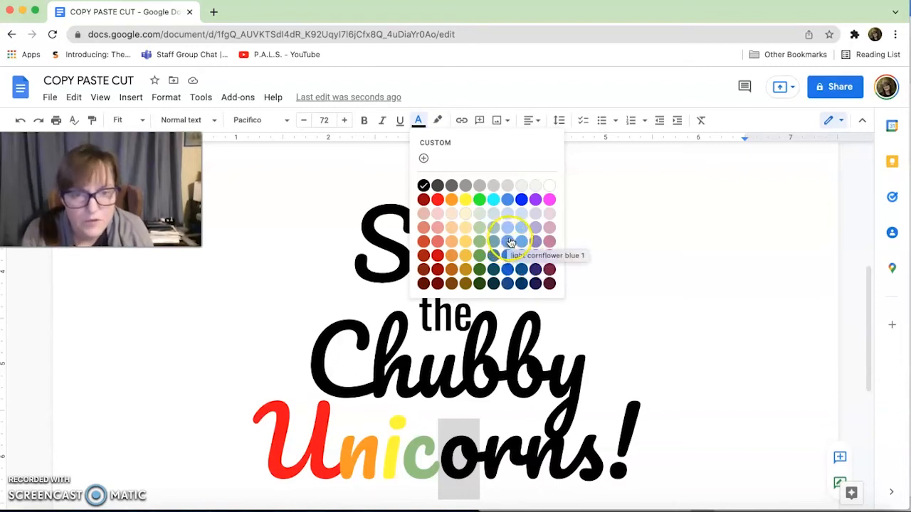
{"action": "left_click", "coordinate": [507, 242]}
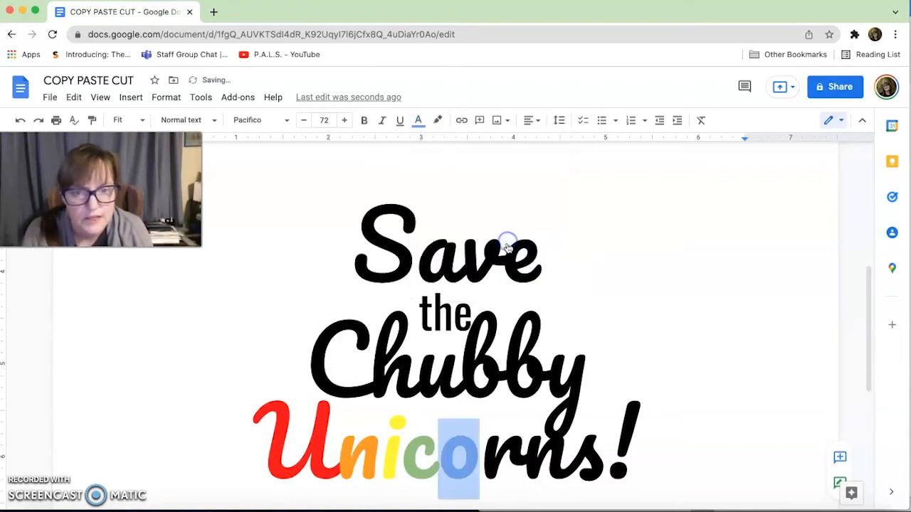
Color the letter "r" in "Unicorns!" bright blue and the second "n" purple.
{"action": "left_click", "coordinate": [482, 454]}
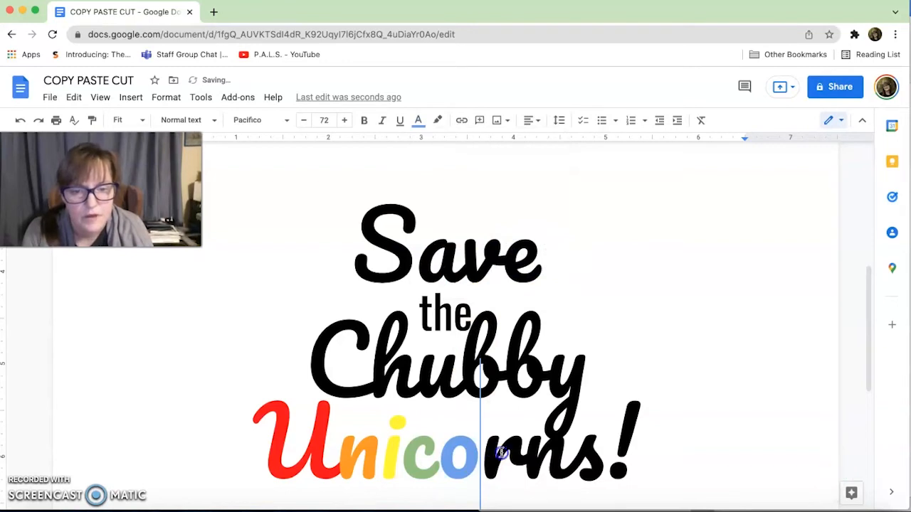
{"action": "left_click_drag", "start_coordinate": [501, 452], "coordinate": [520, 455]}
{"action": "left_click", "coordinate": [418, 122]}
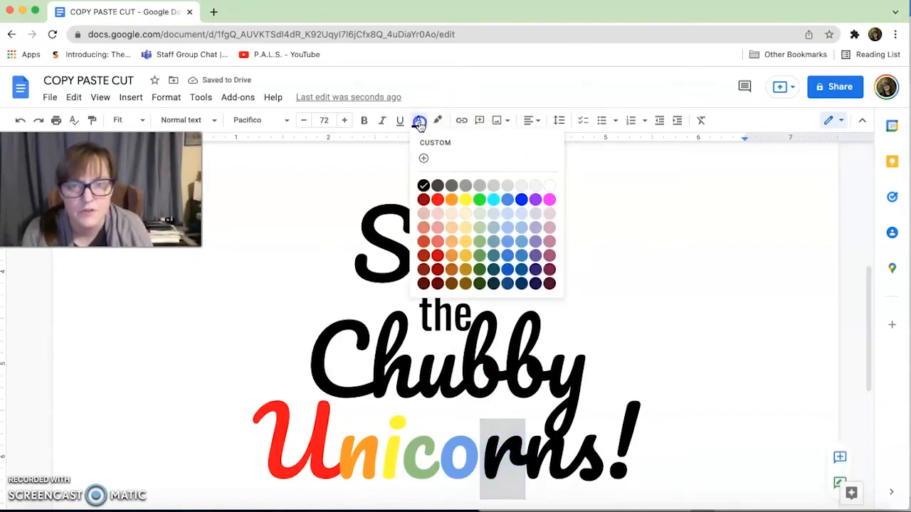
{"action": "left_click", "coordinate": [522, 205]}
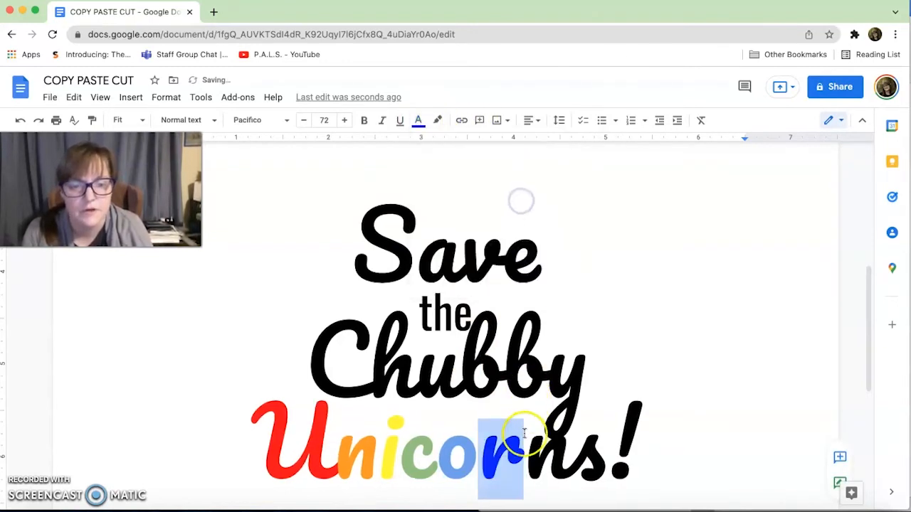
{"action": "left_click_drag", "start_coordinate": [527, 449], "coordinate": [556, 447]}
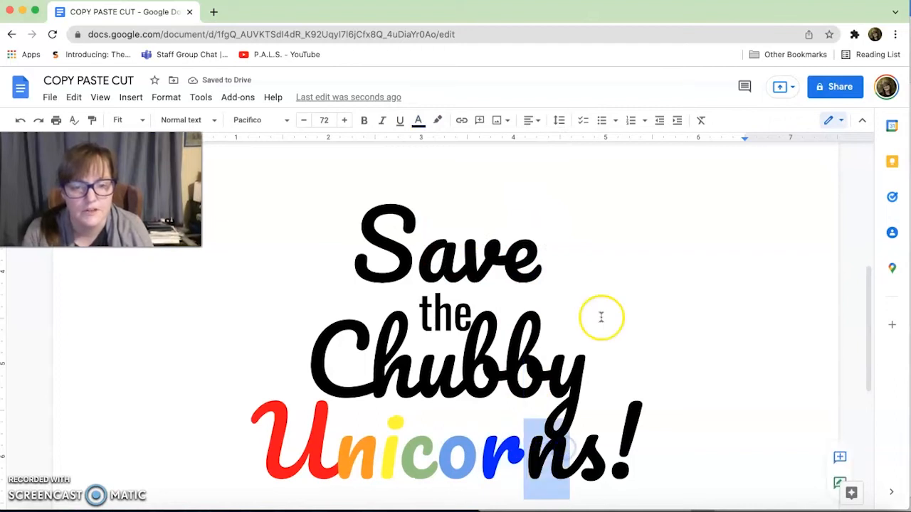
{"action": "left_click", "coordinate": [419, 122]}
{"action": "left_click", "coordinate": [535, 199]}
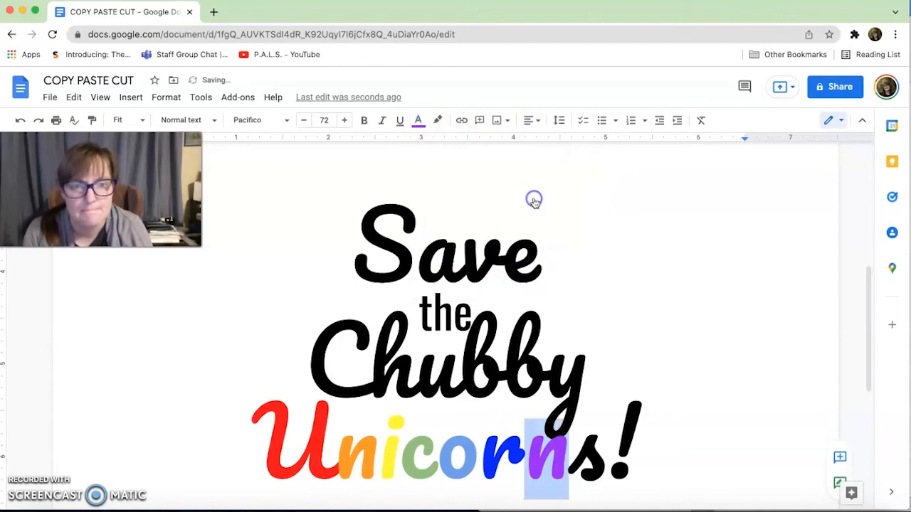
Color the letter "s" in "Unicorns!" a muted dark magenta and the exclamation mark dark purple.
{"action": "left_click_drag", "start_coordinate": [569, 444], "coordinate": [605, 446]}
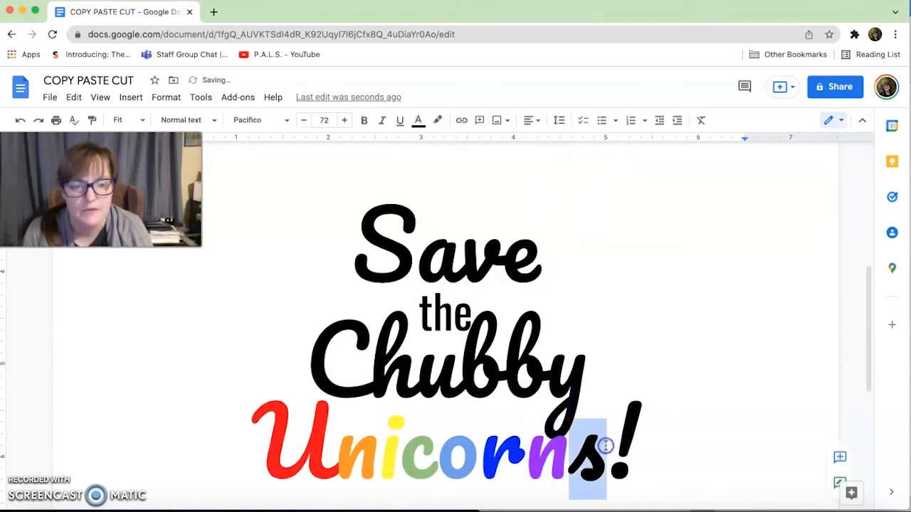
{"action": "left_click", "coordinate": [418, 122]}
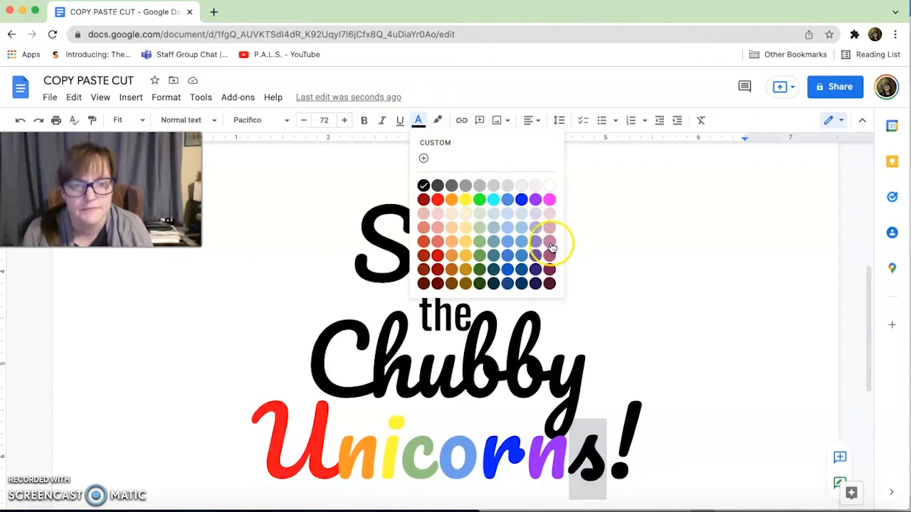
{"action": "left_click", "coordinate": [550, 256]}
{"action": "left_click", "coordinate": [560, 435]}
{"action": "left_click_drag", "start_coordinate": [610, 427], "coordinate": [638, 428]}
{"action": "left_click", "coordinate": [418, 120]}
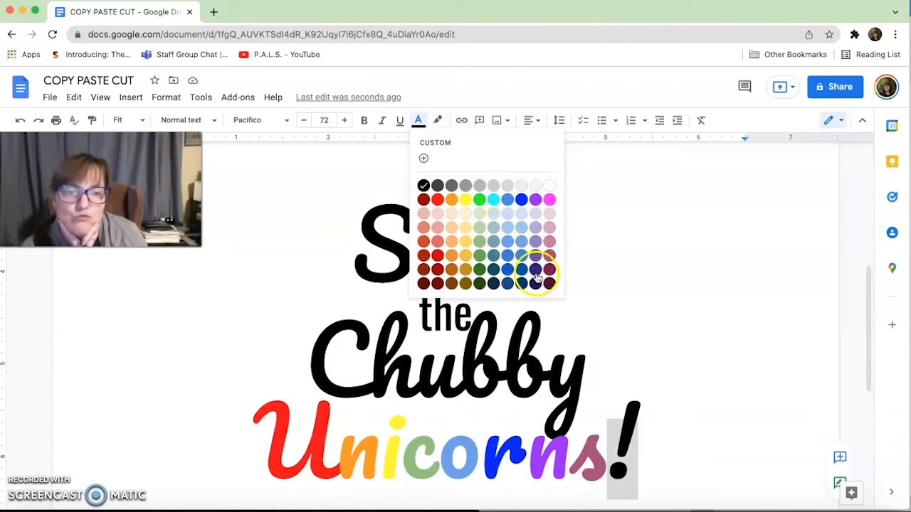
{"action": "left_click", "coordinate": [535, 280]}
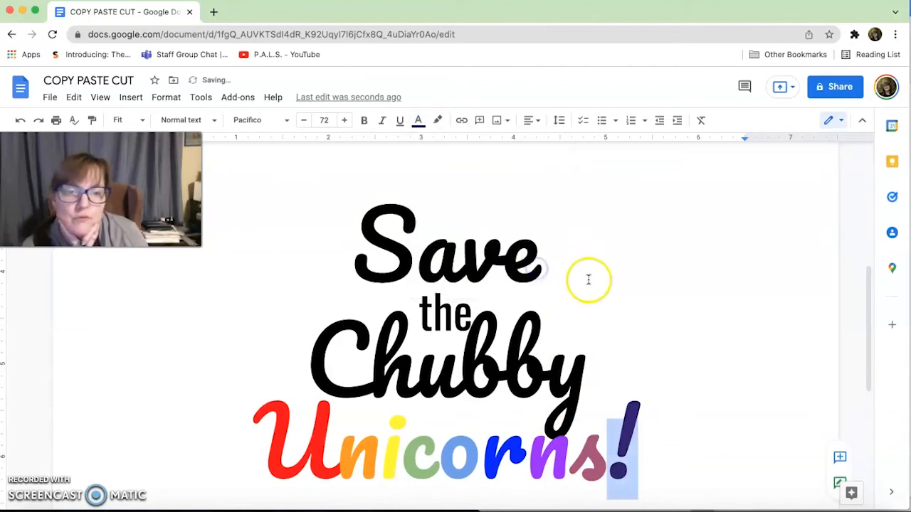
Select the whole caption from "Save" through "Unicorns!" and set its line spacing to double.
{"action": "double_click", "coordinate": [695, 334]}
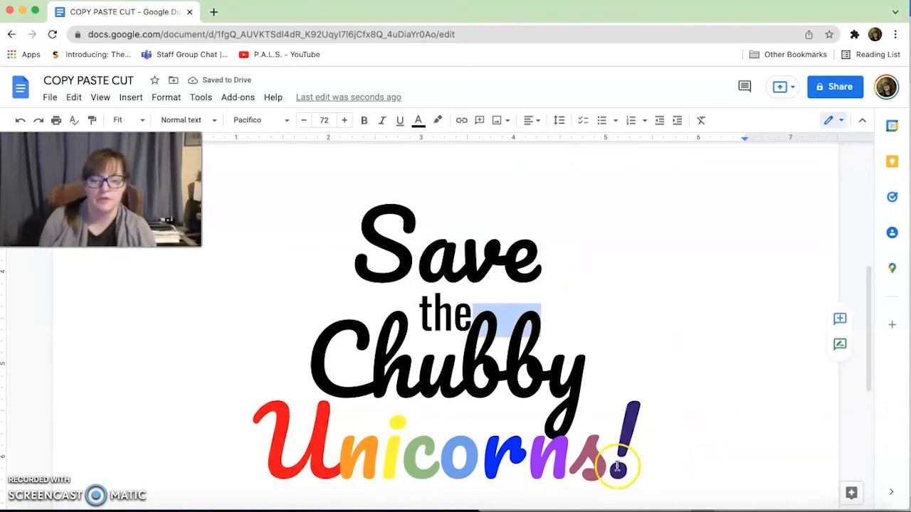
{"action": "left_click", "coordinate": [651, 334]}
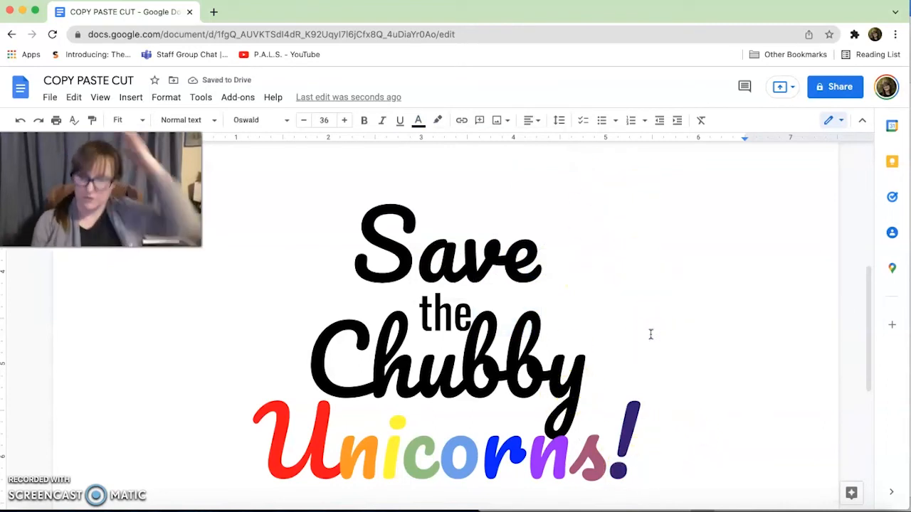
{"action": "left_click_drag", "start_coordinate": [683, 417], "coordinate": [295, 273]}
{"action": "left_click", "coordinate": [560, 120]}
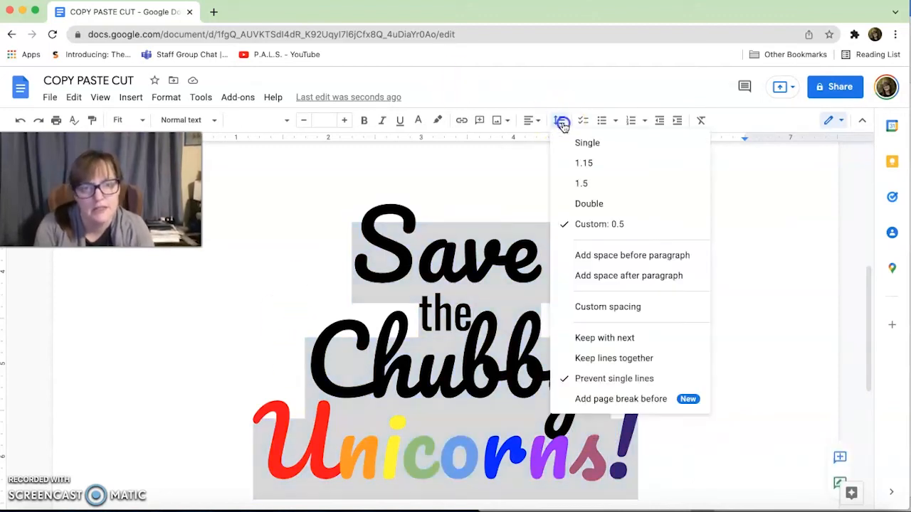
{"action": "left_click", "coordinate": [579, 210]}
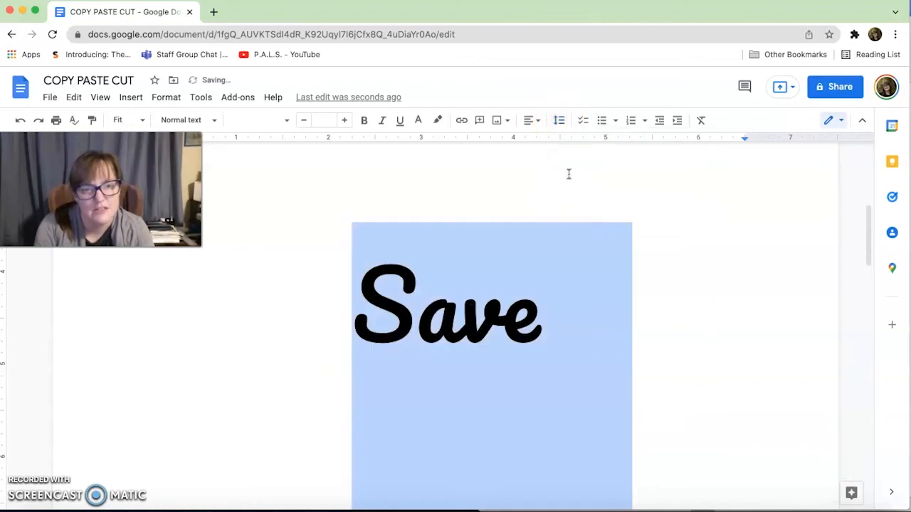
Apply a custom line spacing of 0.3 to the whole caption.
{"action": "left_click", "coordinate": [560, 121]}
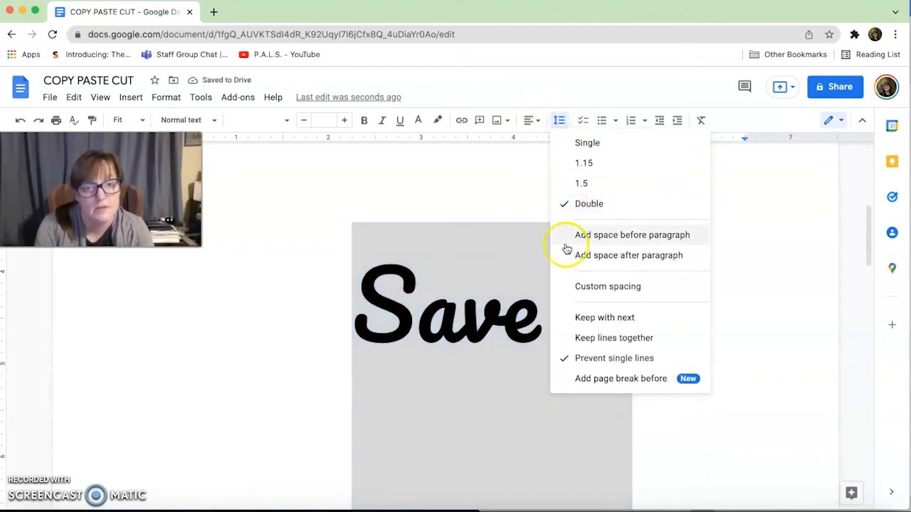
{"action": "left_click", "coordinate": [571, 285]}
{"action": "left_click", "coordinate": [402, 261]}
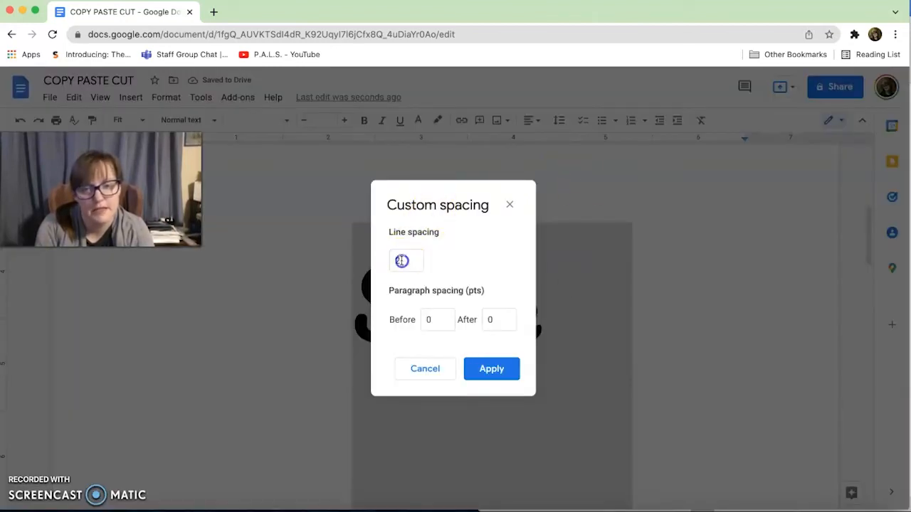
{"action": "type", "text": "0"}
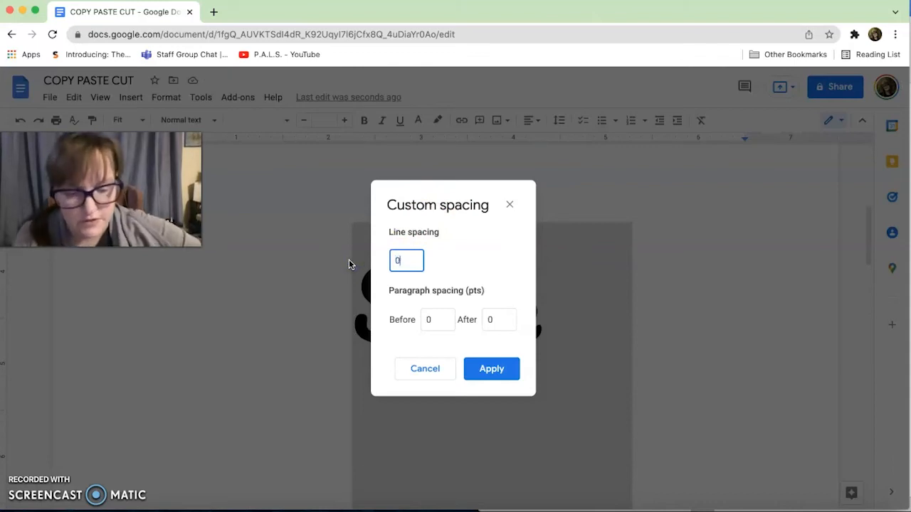
{"action": "type", "text": ".8"}
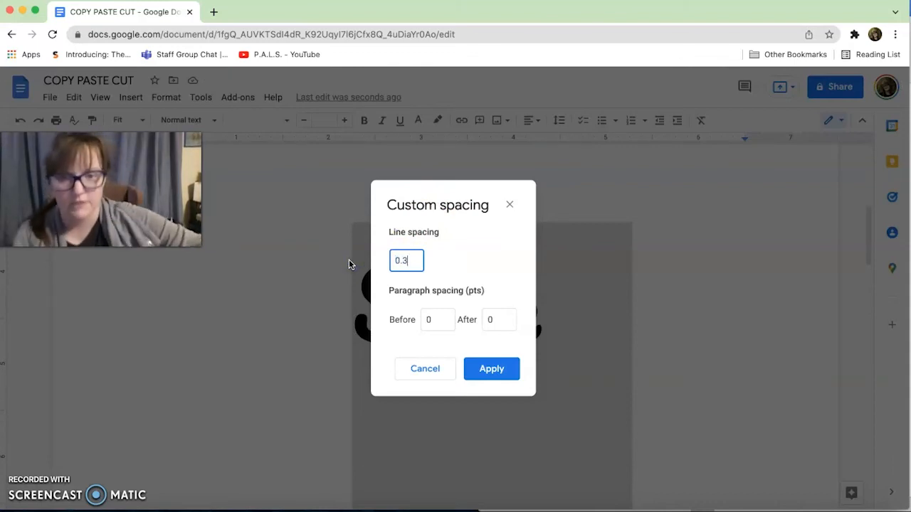
{"action": "key", "text": "Return"}
{"action": "left_click", "coordinate": [364, 301]}
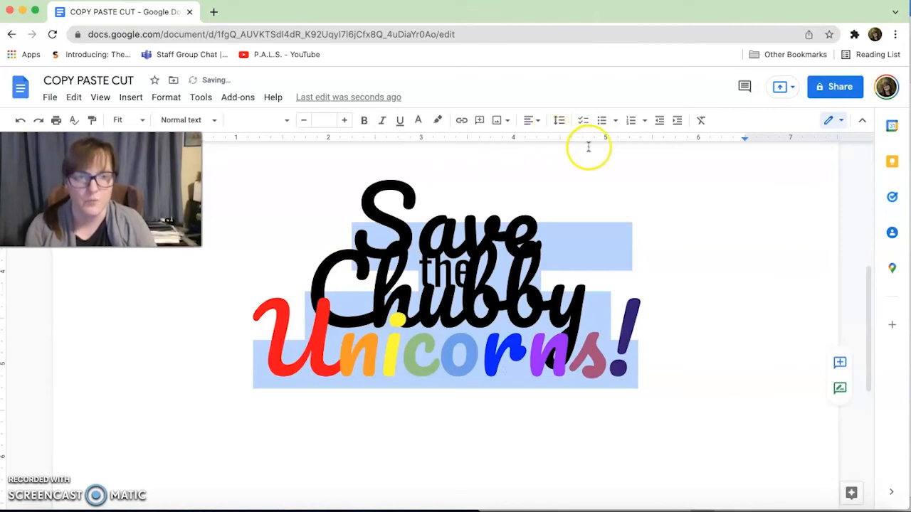
{"action": "left_click", "coordinate": [561, 121]}
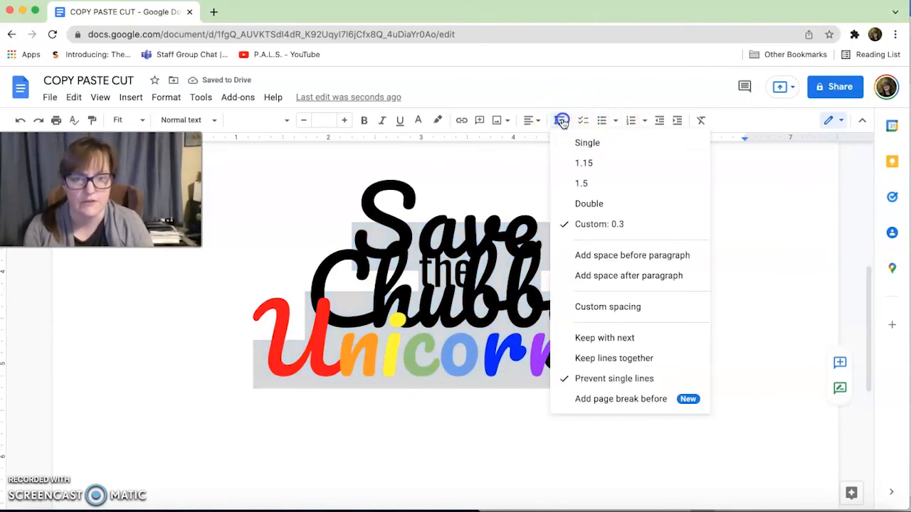
{"action": "left_click", "coordinate": [443, 206]}
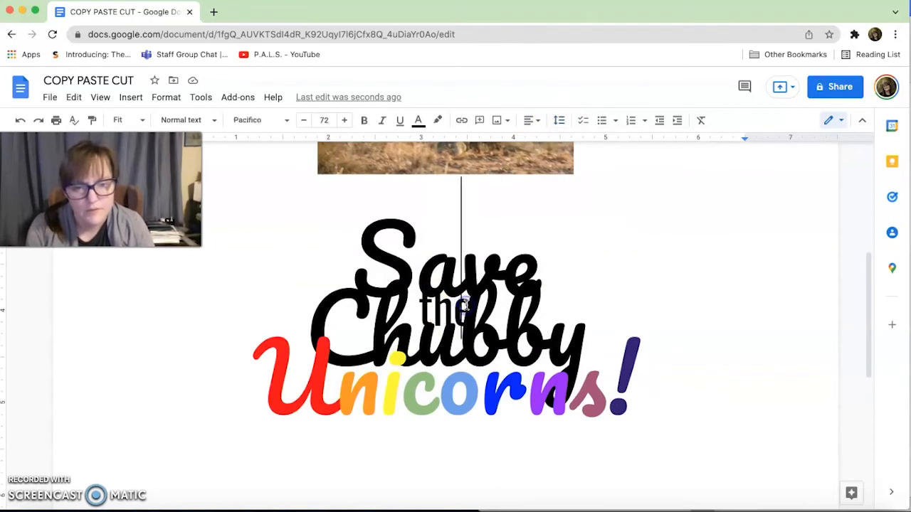
{"action": "key", "text": "Return"}
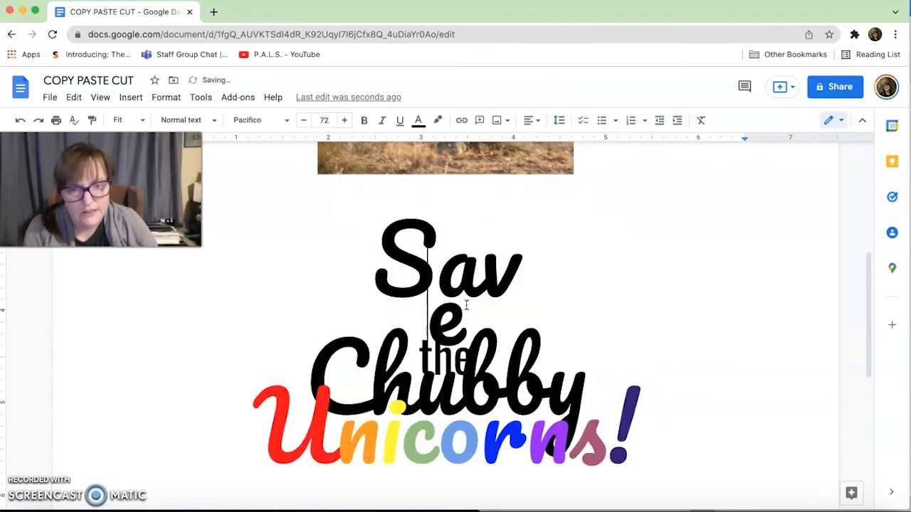
{"action": "key", "text": "BackSpace"}
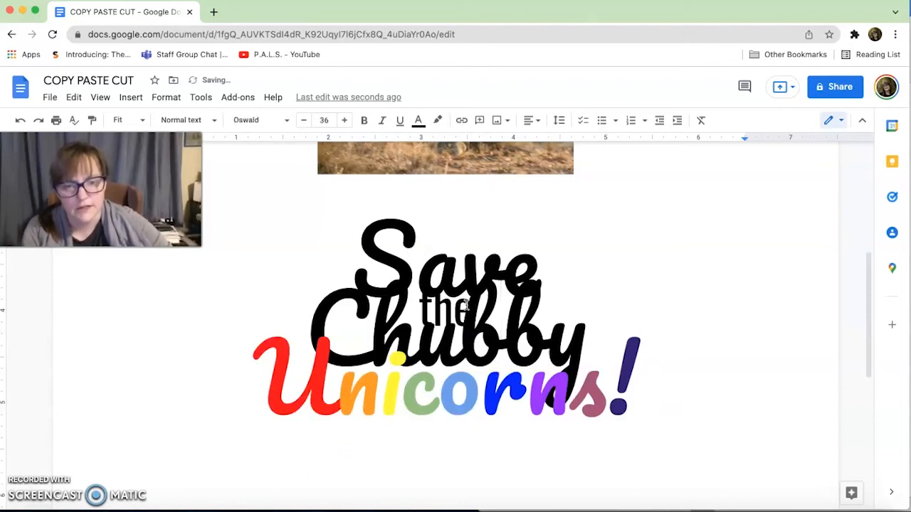
Add blank lines above and below "the" in the caption and change its capital "T" back to lowercase.
{"action": "key", "text": "Return"}
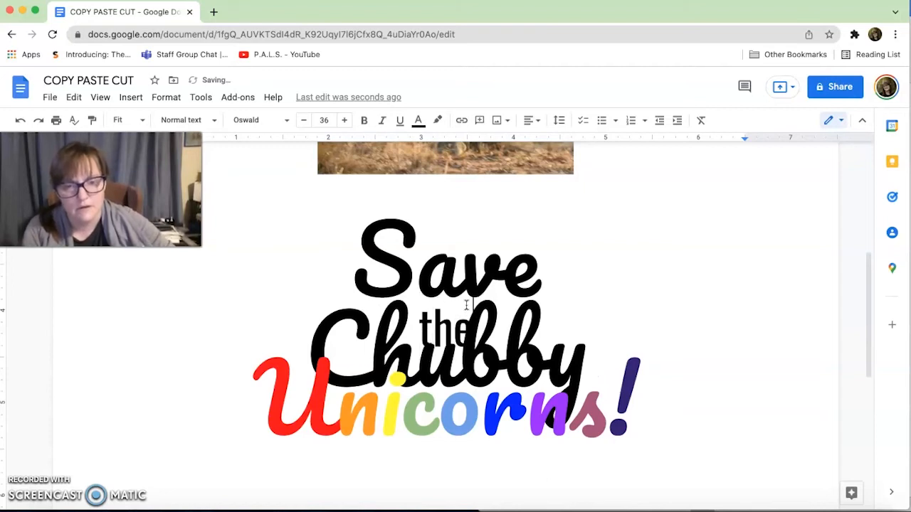
{"action": "key", "text": "Return"}
{"action": "key", "text": "Return"}
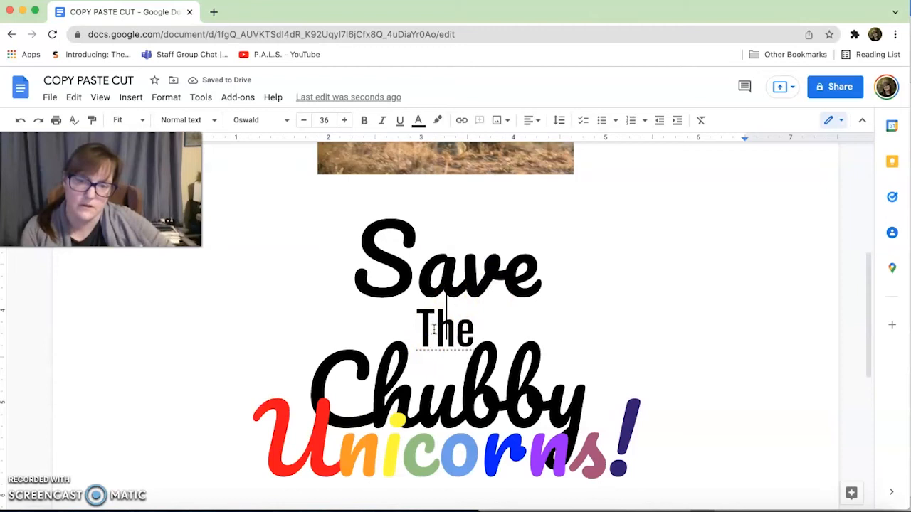
{"action": "key", "text": "Up"}
{"action": "key", "text": "BackSpace"}
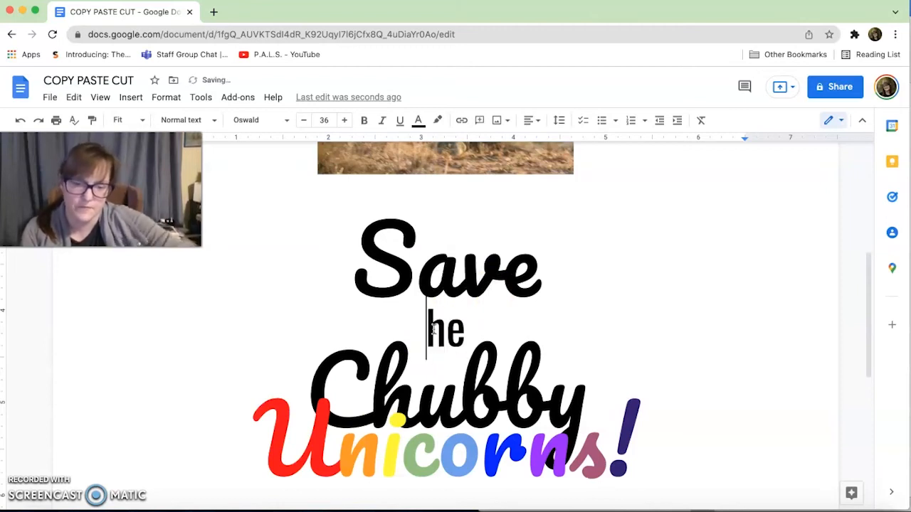
{"action": "type", "text": "t"}
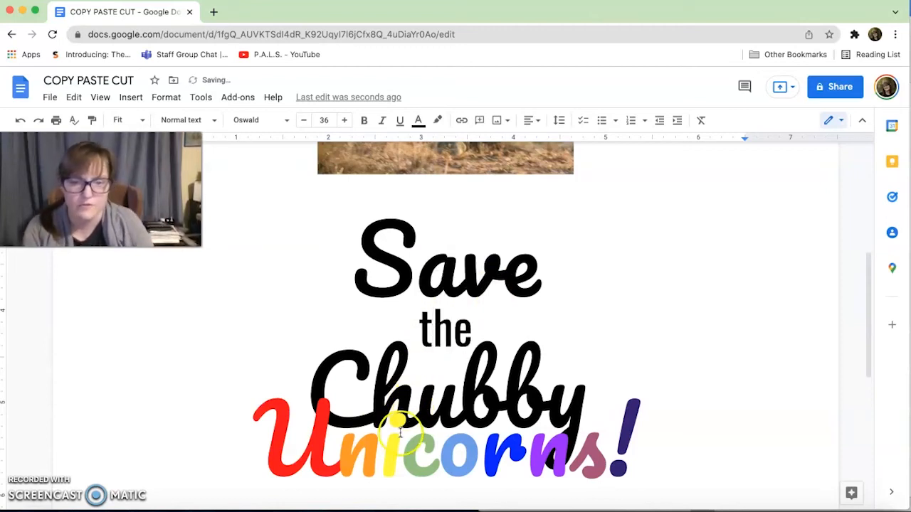
Set a custom line spacing of 0.4 for the "Chubby" and "Unicorns!" lines, including the blank line above them.
{"action": "left_click", "coordinate": [575, 391]}
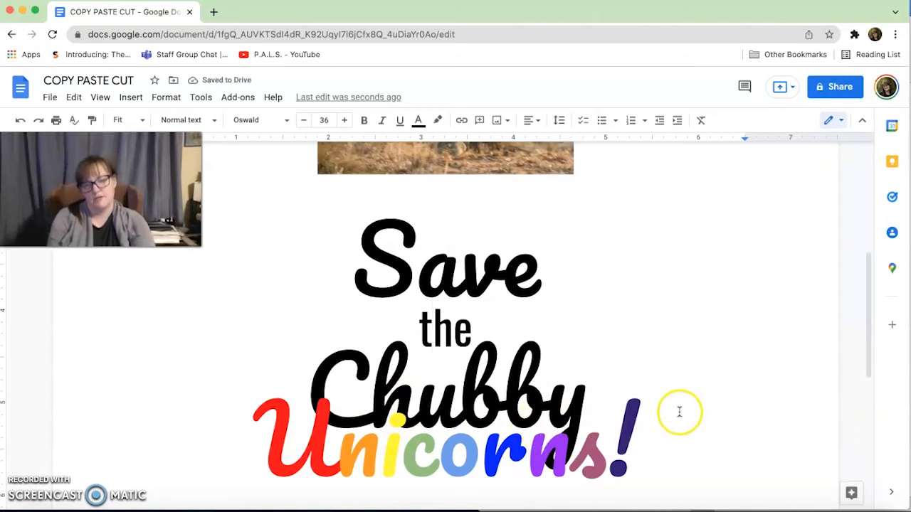
{"action": "triple_click", "coordinate": [569, 388]}
{"action": "left_click", "coordinate": [560, 118]}
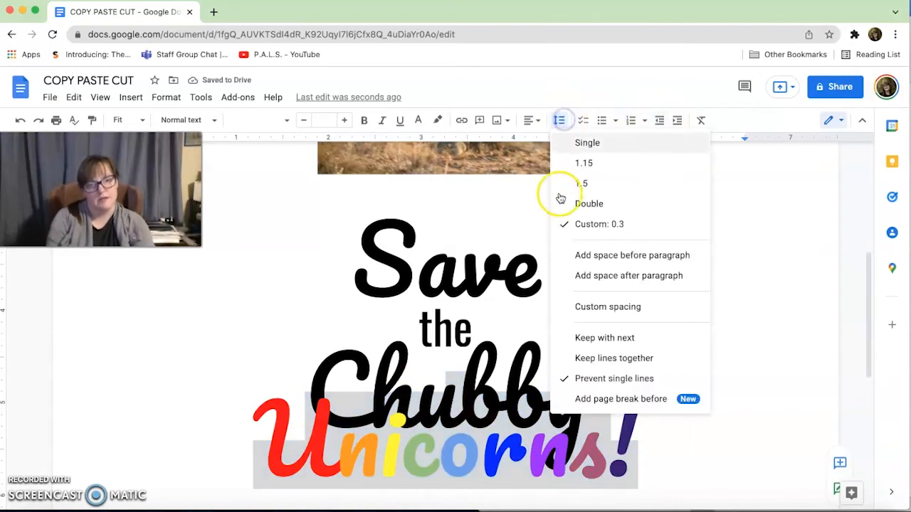
{"action": "left_click", "coordinate": [580, 307]}
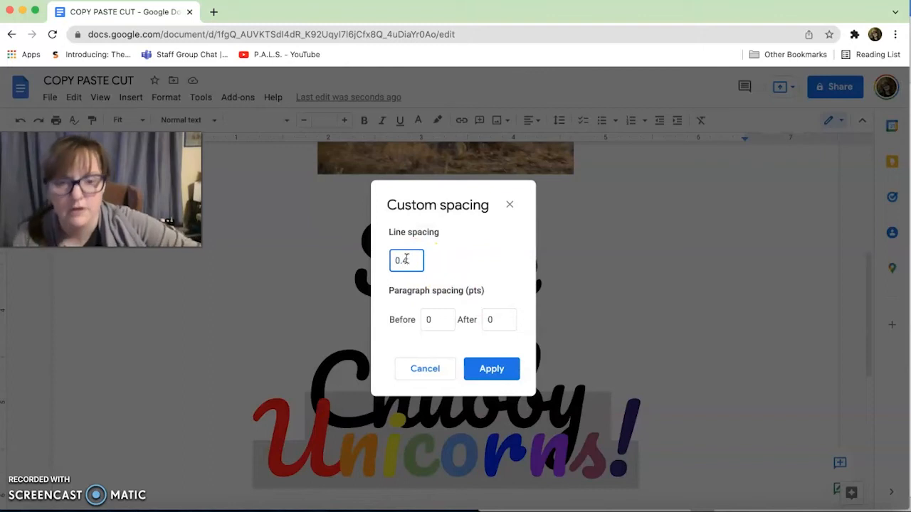
{"action": "key", "text": "Return"}
Delete the blank line between "the" and "Chubby" and check the poster's layout.
{"action": "scroll", "coordinate": [539, 360], "scroll_direction": "down", "scroll_amount": 2}
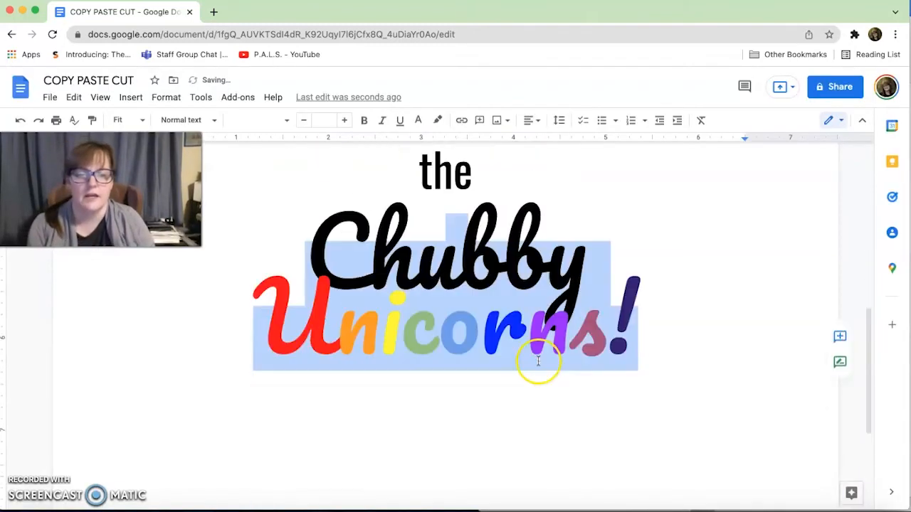
{"action": "left_click", "coordinate": [457, 218]}
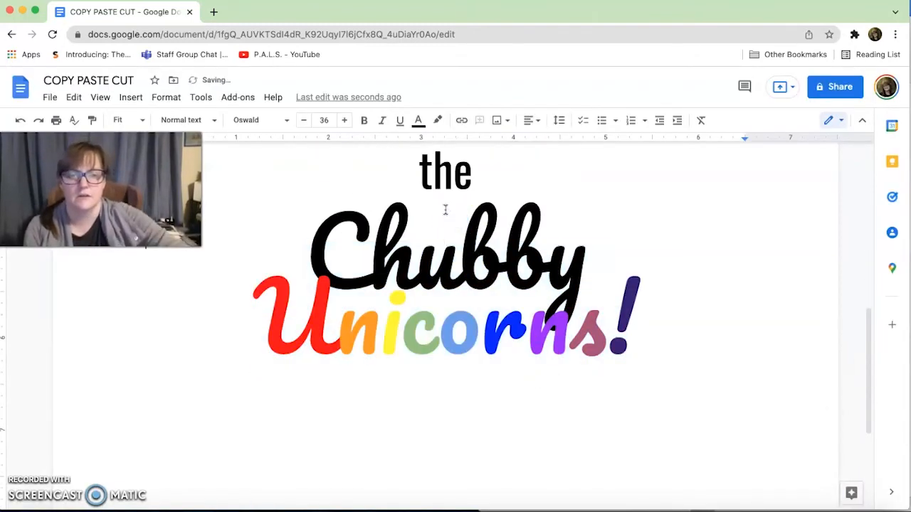
{"action": "key", "text": "BackSpace"}
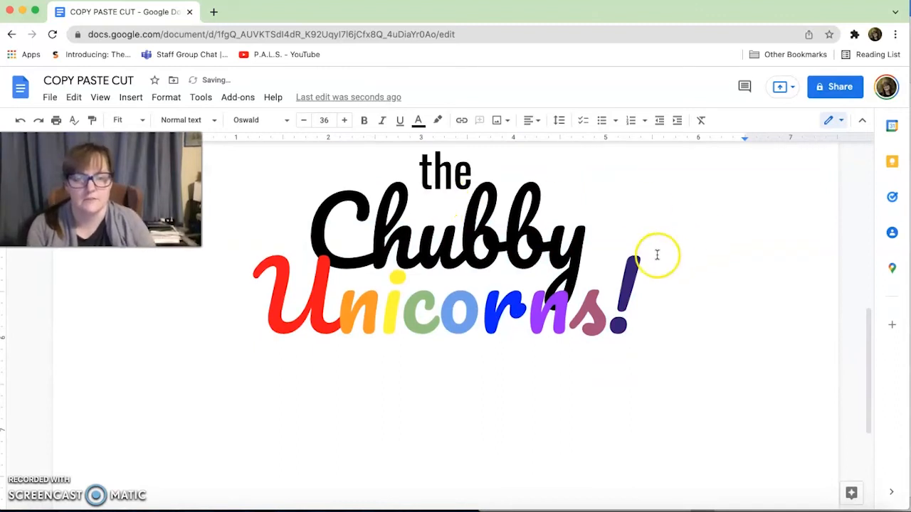
{"action": "scroll", "coordinate": [657, 254], "scroll_direction": "up", "scroll_amount": 3}
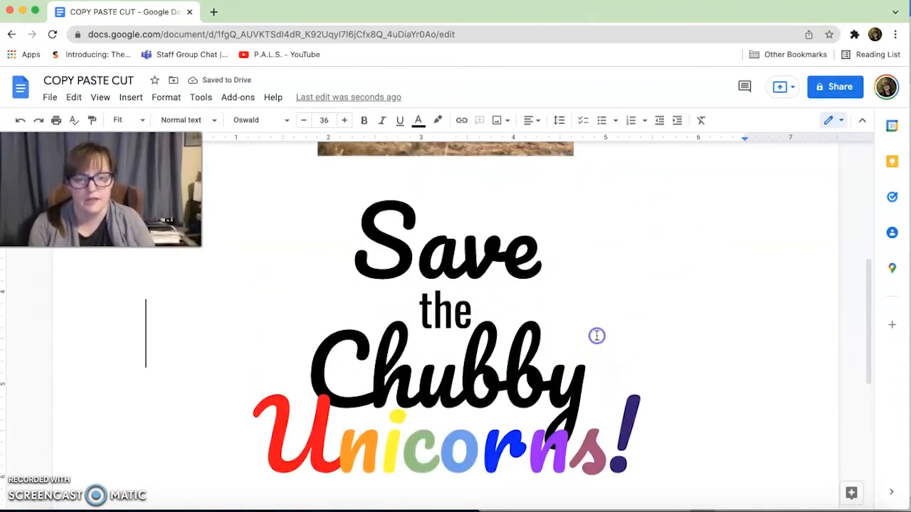
{"action": "scroll", "coordinate": [667, 274], "scroll_direction": "up", "scroll_amount": 5}
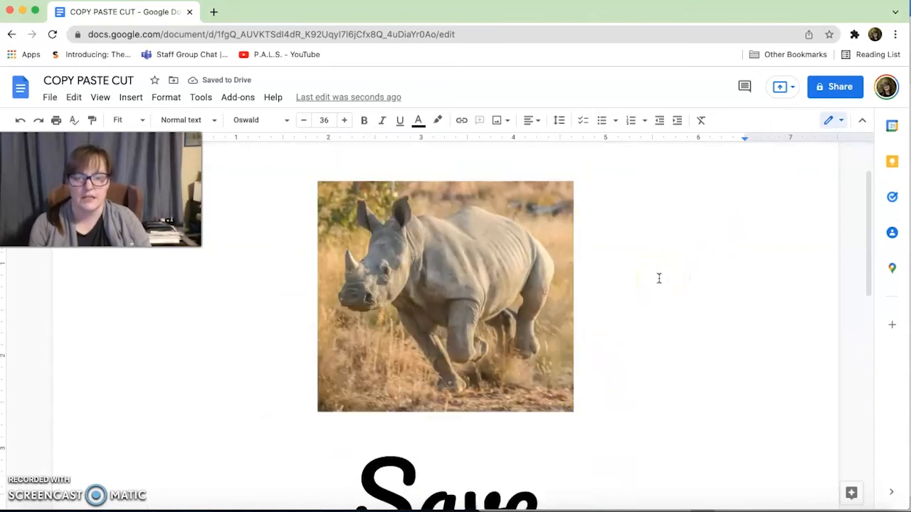
Paste the cartoon rhino image below the caption and shrink it proportionally to about 3.4 inches wide.
{"action": "scroll", "coordinate": [659, 279], "scroll_direction": "down", "scroll_amount": 6}
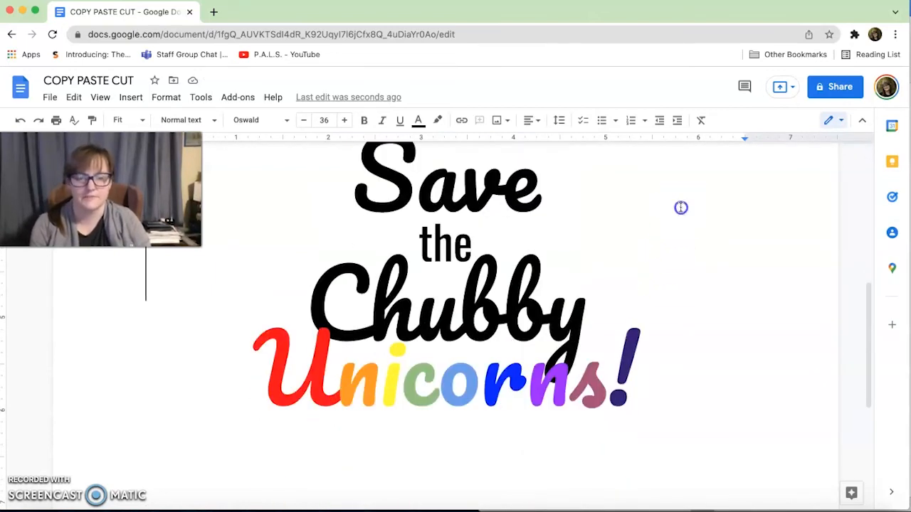
{"action": "key", "text": "super+v"}
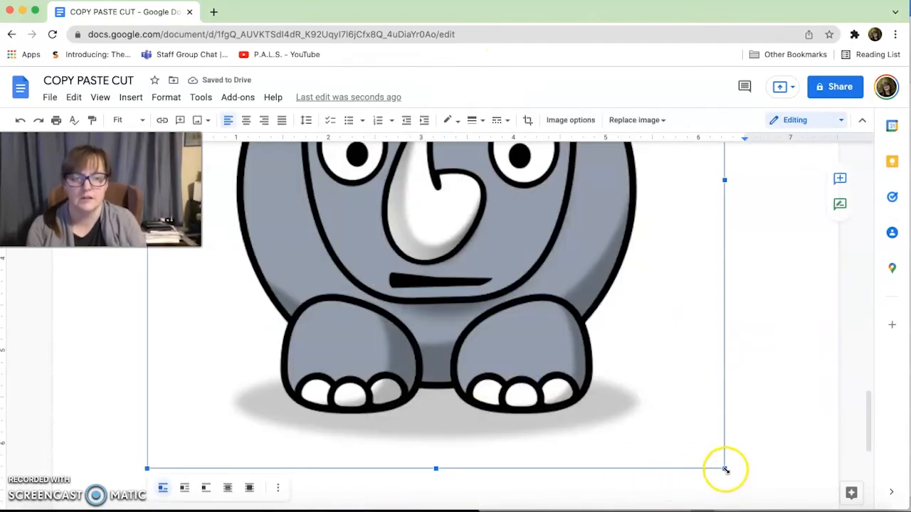
{"action": "left_click_drag", "start_coordinate": [723, 469], "coordinate": [377, 205]}
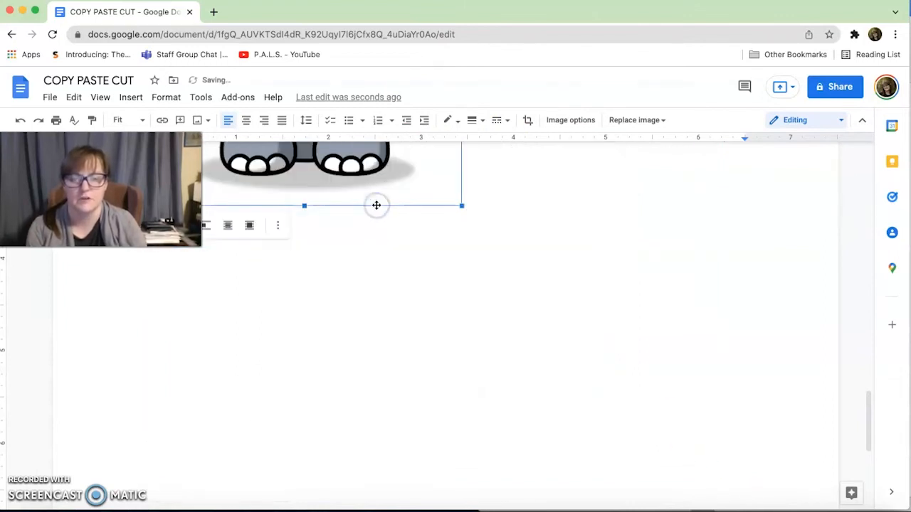
{"action": "scroll", "coordinate": [382, 260], "scroll_direction": "up", "scroll_amount": 2}
{"action": "scroll", "coordinate": [309, 405], "scroll_direction": "down", "scroll_amount": 4}
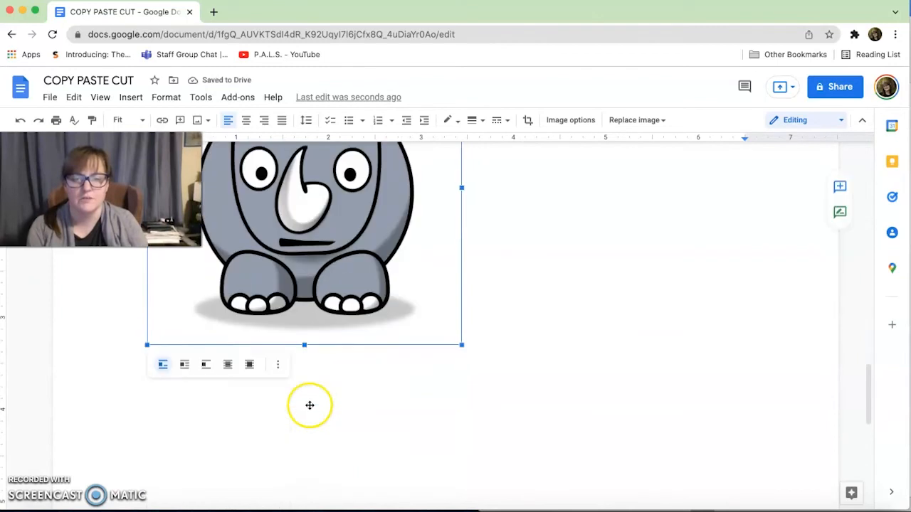
Recolor the cartoon rhino image with the magenta Dark 10 option.
{"action": "left_click", "coordinate": [277, 360]}
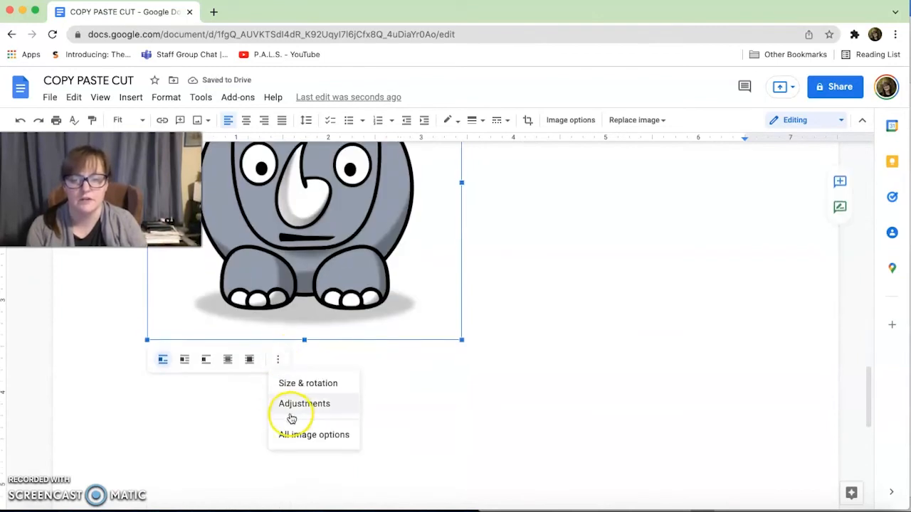
{"action": "left_click", "coordinate": [295, 435]}
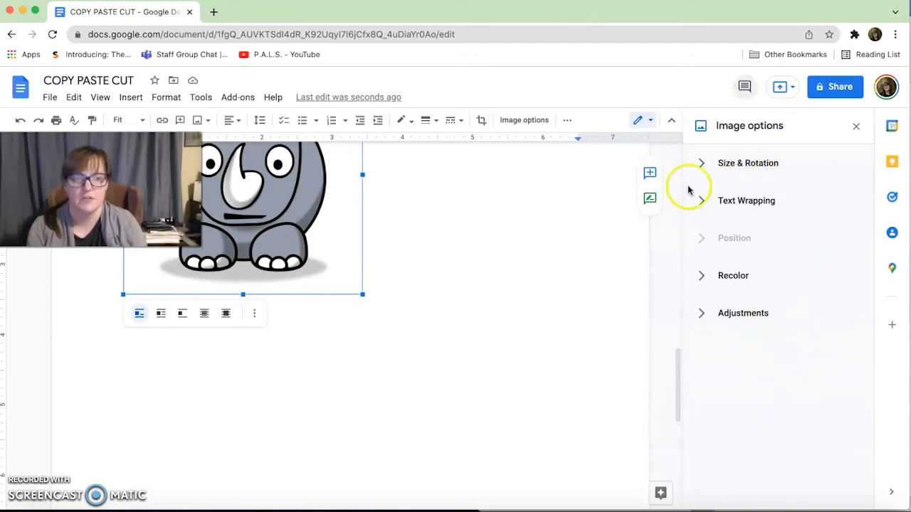
{"action": "left_click", "coordinate": [733, 279]}
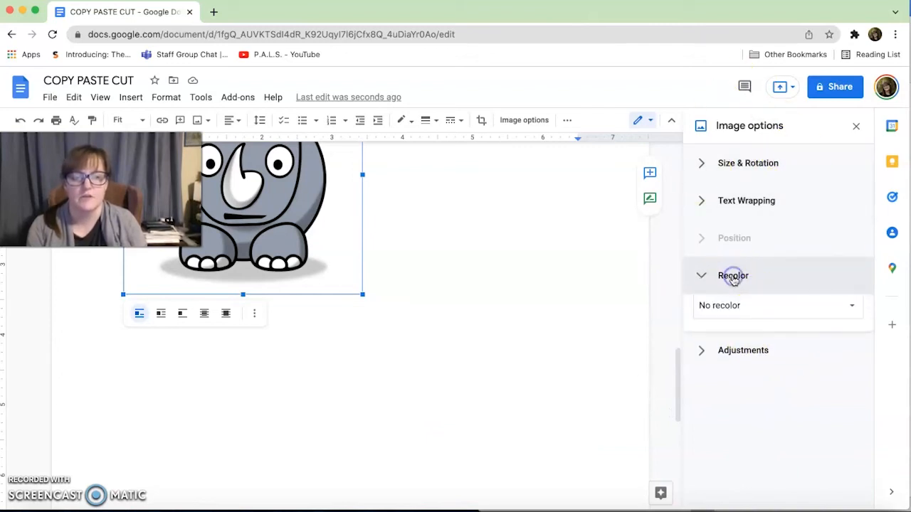
{"action": "left_click", "coordinate": [727, 313]}
{"action": "scroll", "coordinate": [736, 368], "scroll_direction": "down", "scroll_amount": 5}
{"action": "scroll", "coordinate": [736, 369], "scroll_direction": "down", "scroll_amount": 3}
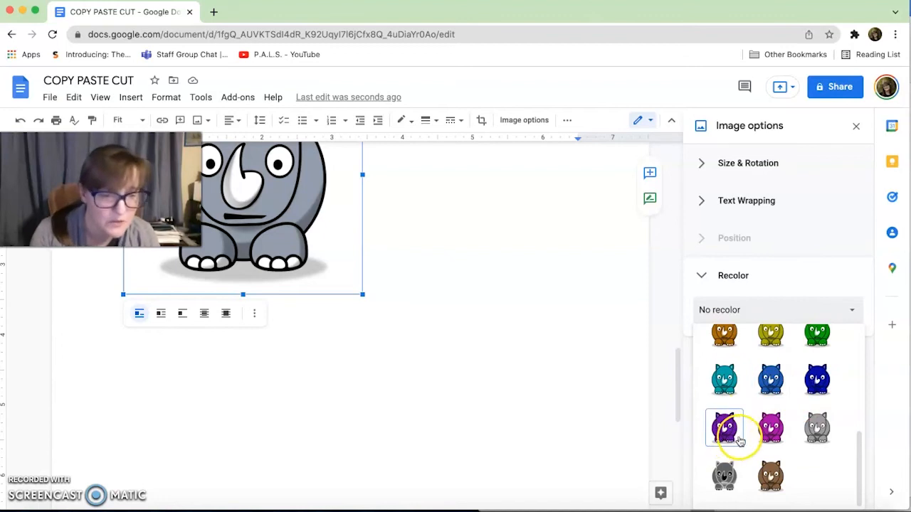
{"action": "left_click", "coordinate": [763, 435]}
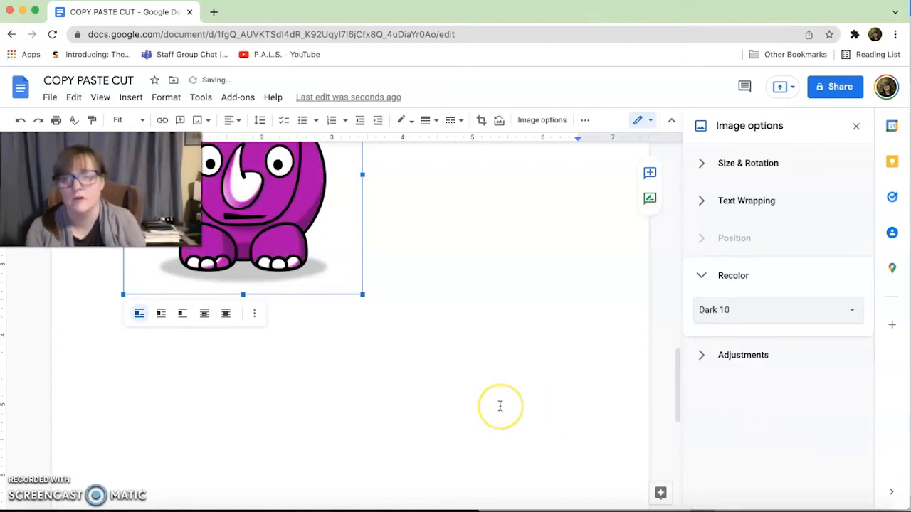
{"action": "scroll", "coordinate": [517, 316], "scroll_direction": "up", "scroll_amount": 4}
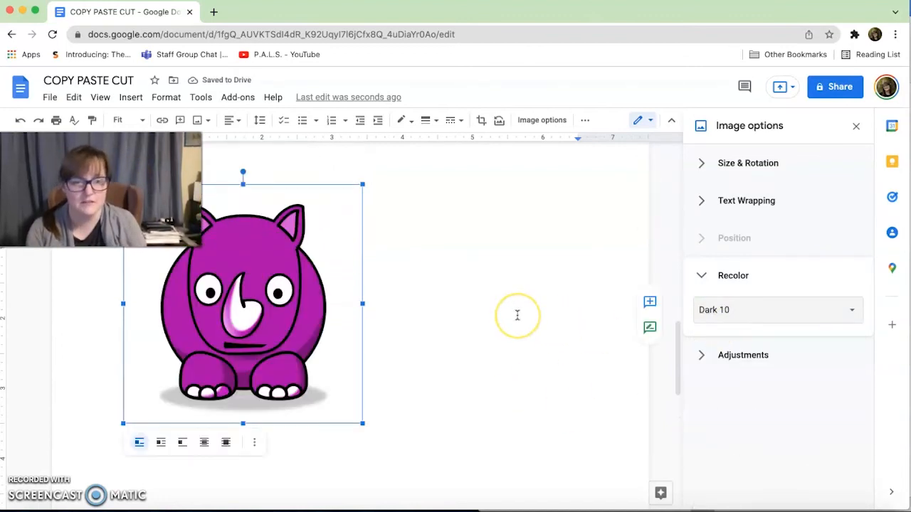
Recolor the cartoon rhino image with the Grayscale option.
{"action": "scroll", "coordinate": [517, 315], "scroll_direction": "down", "scroll_amount": 1}
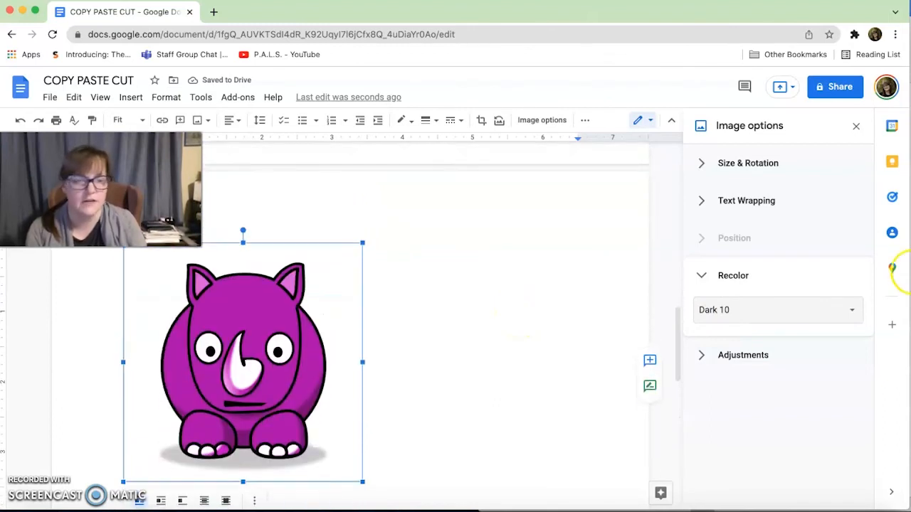
{"action": "left_click", "coordinate": [836, 325]}
{"action": "scroll", "coordinate": [770, 470], "scroll_direction": "down", "scroll_amount": 1}
{"action": "scroll", "coordinate": [770, 469], "scroll_direction": "down", "scroll_amount": 2}
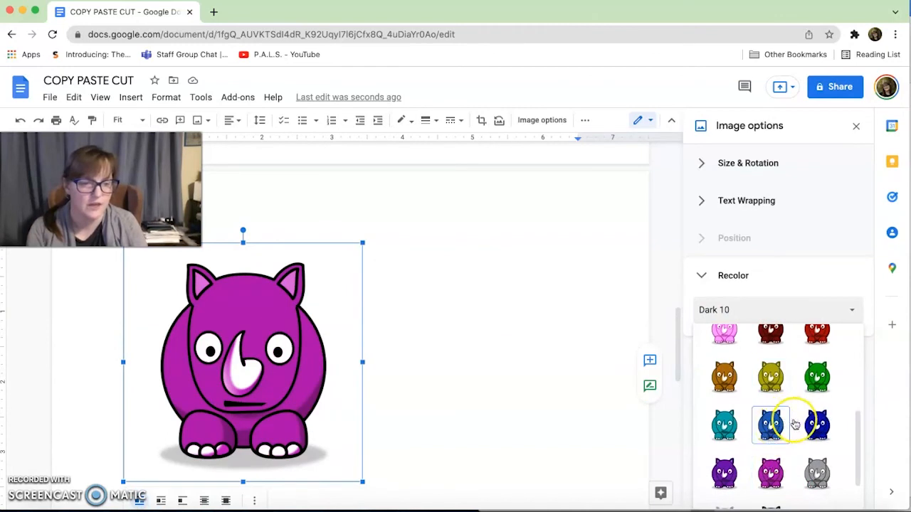
{"action": "left_click", "coordinate": [816, 471]}
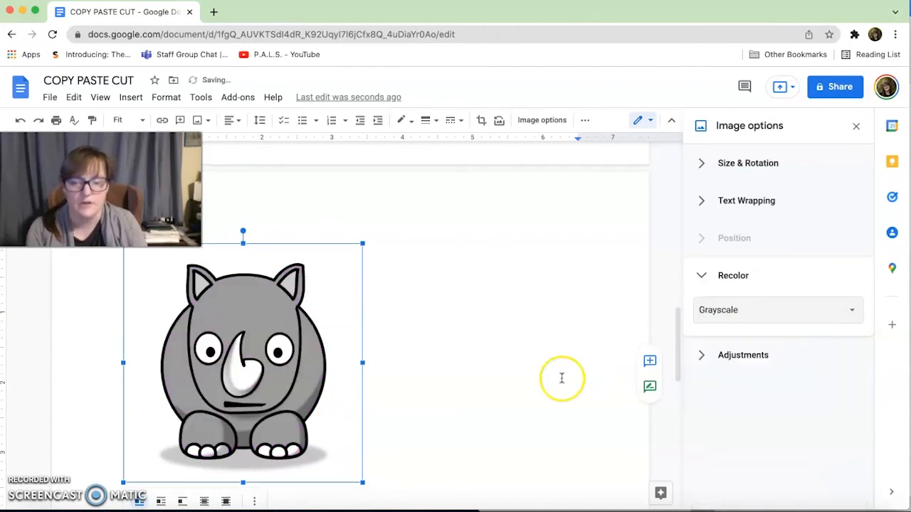
{"action": "scroll", "coordinate": [561, 378], "scroll_direction": "up", "scroll_amount": 3}
{"action": "scroll", "coordinate": [561, 378], "scroll_direction": "down", "scroll_amount": 2}
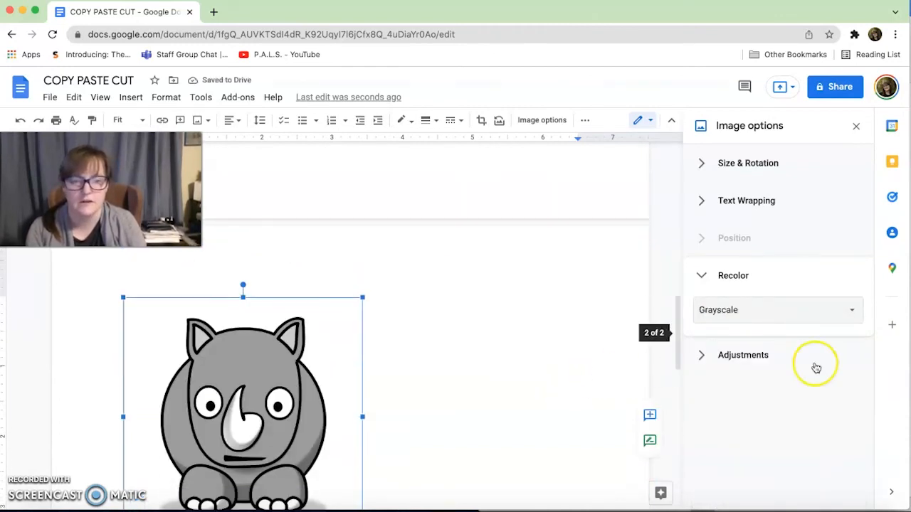
{"action": "left_click", "coordinate": [814, 311]}
{"action": "scroll", "coordinate": [790, 399], "scroll_direction": "down", "scroll_amount": 4}
{"action": "scroll", "coordinate": [774, 420], "scroll_direction": "up", "scroll_amount": 4}
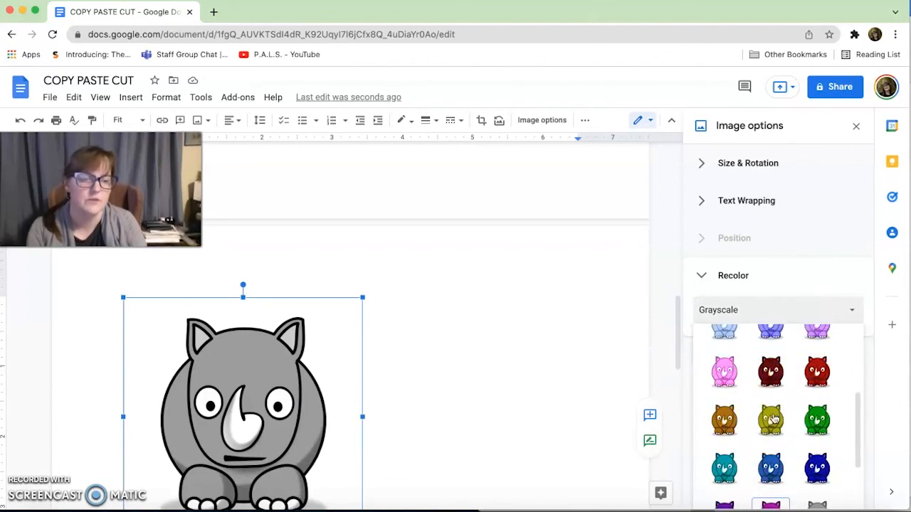
{"action": "left_click", "coordinate": [822, 126]}
{"action": "left_click", "coordinate": [382, 345]}
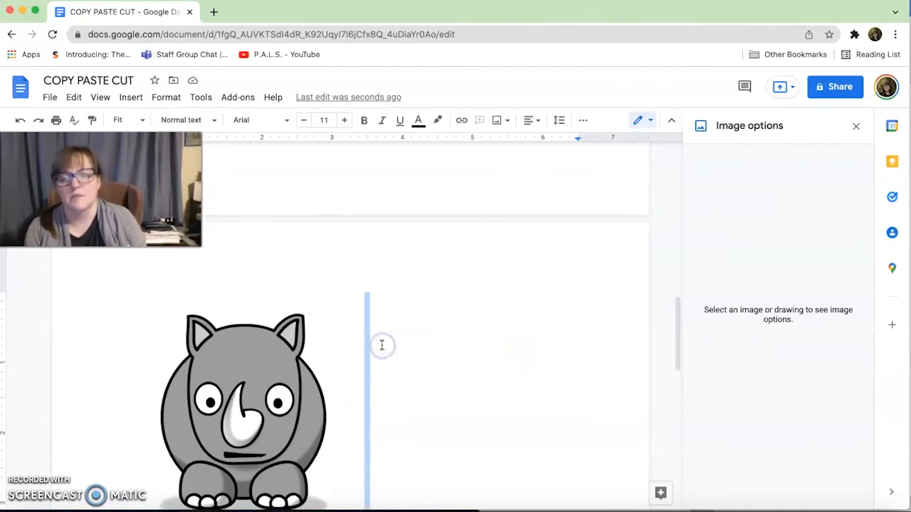
Shrink the cartoon rhino image proportionally to about 2.5 inches wide.
{"action": "left_click", "coordinate": [244, 392]}
{"action": "scroll", "coordinate": [244, 392], "scroll_direction": "up", "scroll_amount": 5}
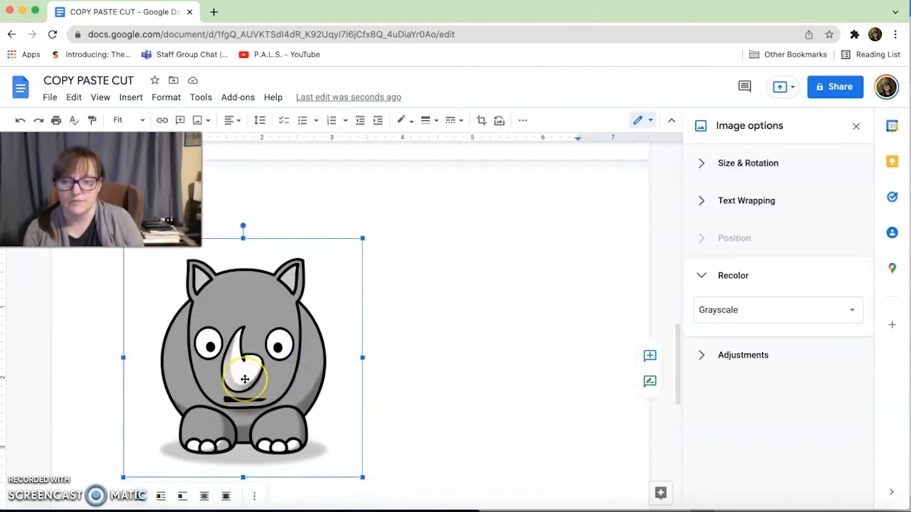
{"action": "scroll", "coordinate": [235, 447], "scroll_direction": "down", "scroll_amount": 5}
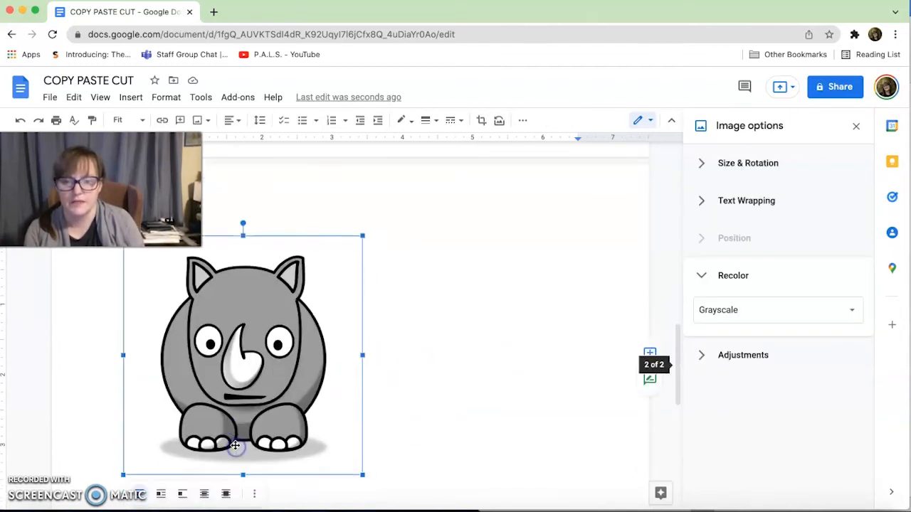
{"action": "scroll", "coordinate": [235, 446], "scroll_direction": "up", "scroll_amount": 2}
{"action": "scroll", "coordinate": [235, 446], "scroll_direction": "down", "scroll_amount": 3}
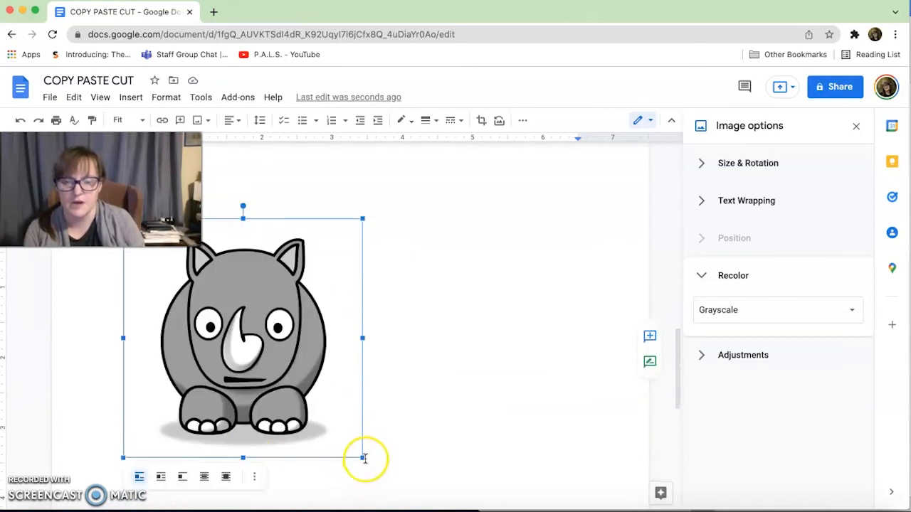
{"action": "left_click_drag", "start_coordinate": [363, 458], "coordinate": [289, 398]}
{"action": "scroll", "coordinate": [289, 397], "scroll_direction": "down", "scroll_amount": 3}
{"action": "scroll", "coordinate": [290, 397], "scroll_direction": "up", "scroll_amount": 4}
{"action": "scroll", "coordinate": [290, 398], "scroll_direction": "up", "scroll_amount": 3}
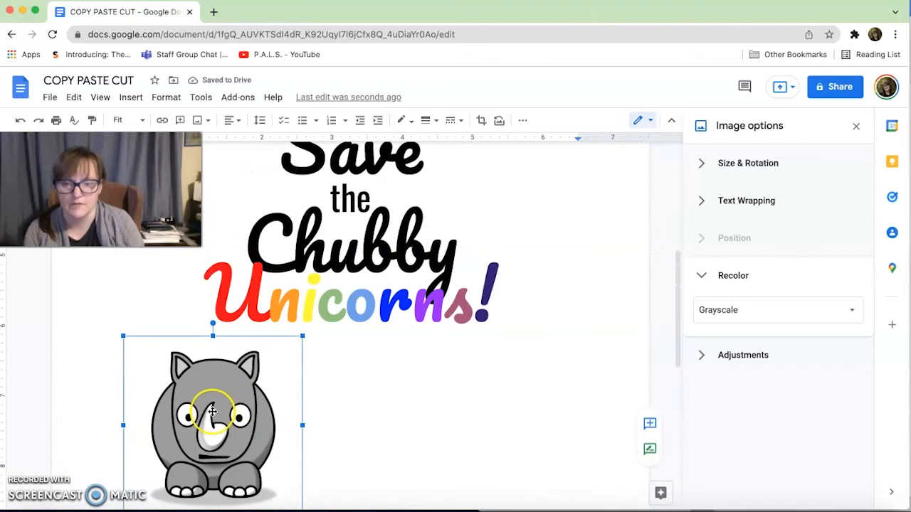
Close the image options and center the cartoon rhino horizontally beneath the caption.
{"action": "left_click", "coordinate": [241, 121]}
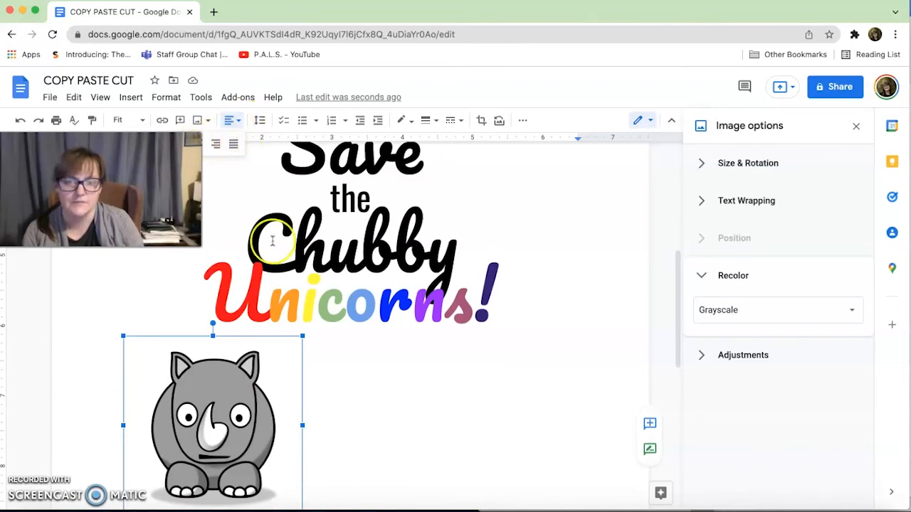
{"action": "left_click", "coordinate": [856, 126]}
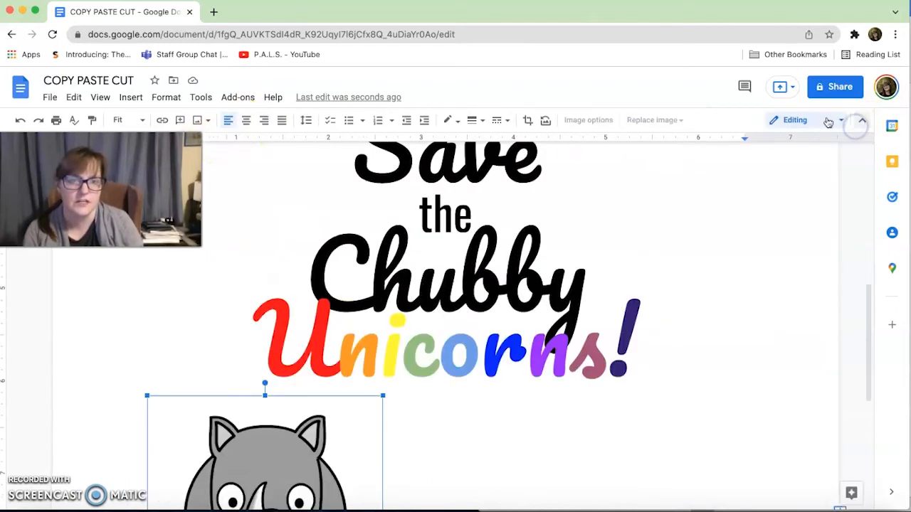
{"action": "left_click", "coordinate": [245, 121]}
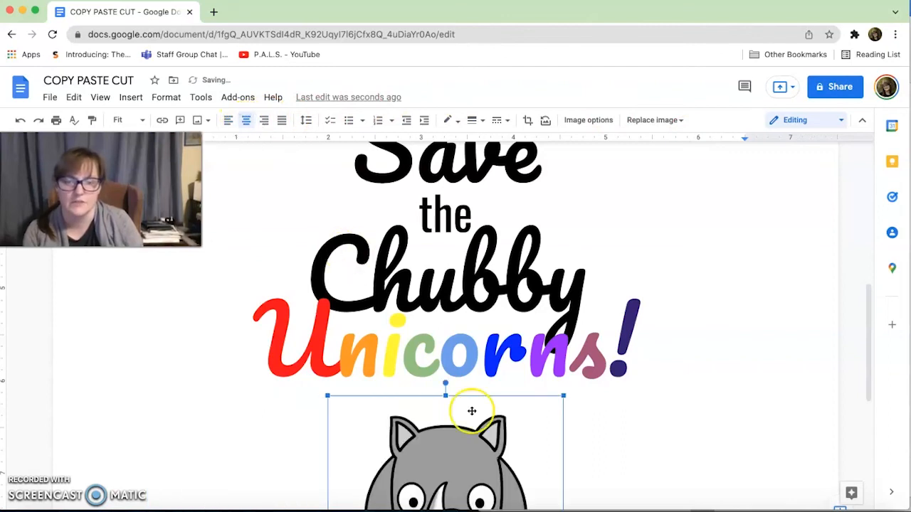
Cut the running rhino photo from above the "Save" line.
{"action": "scroll", "coordinate": [472, 407], "scroll_direction": "down", "scroll_amount": 5}
{"action": "scroll", "coordinate": [472, 411], "scroll_direction": "up", "scroll_amount": 10}
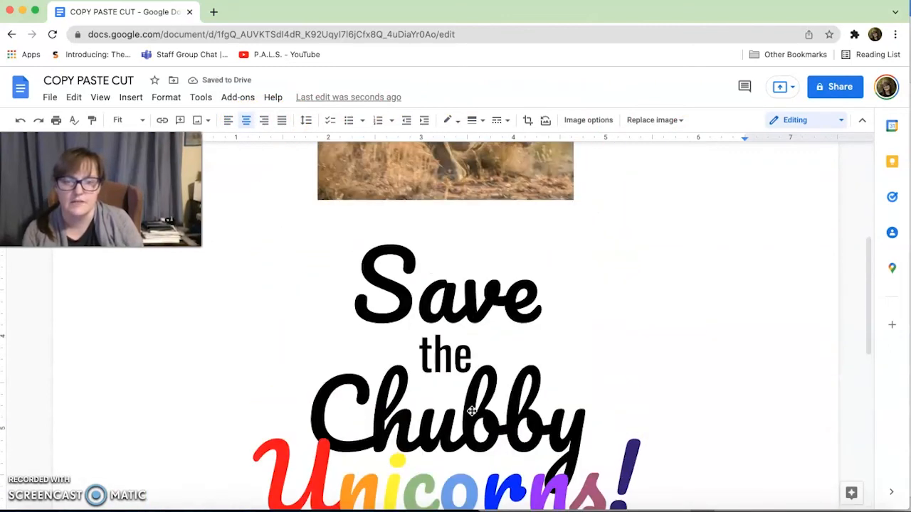
{"action": "left_click", "coordinate": [483, 329]}
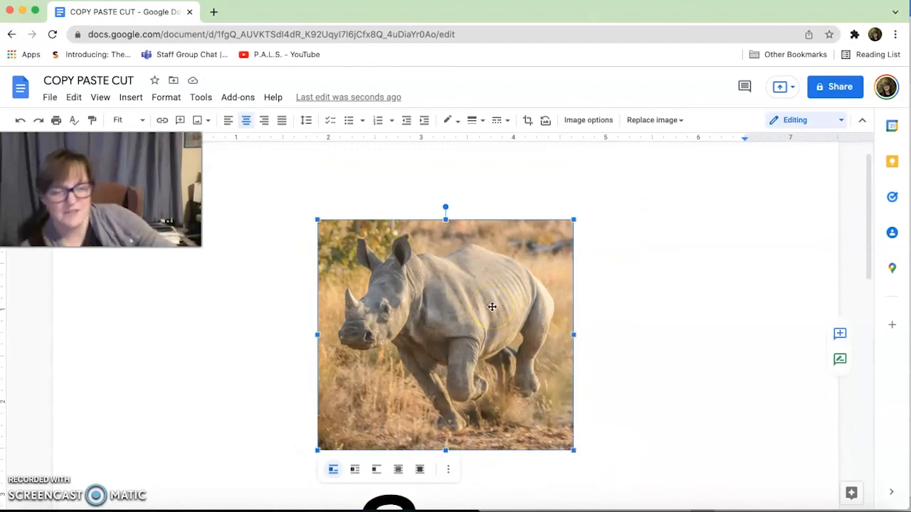
{"action": "key", "text": "super+x"}
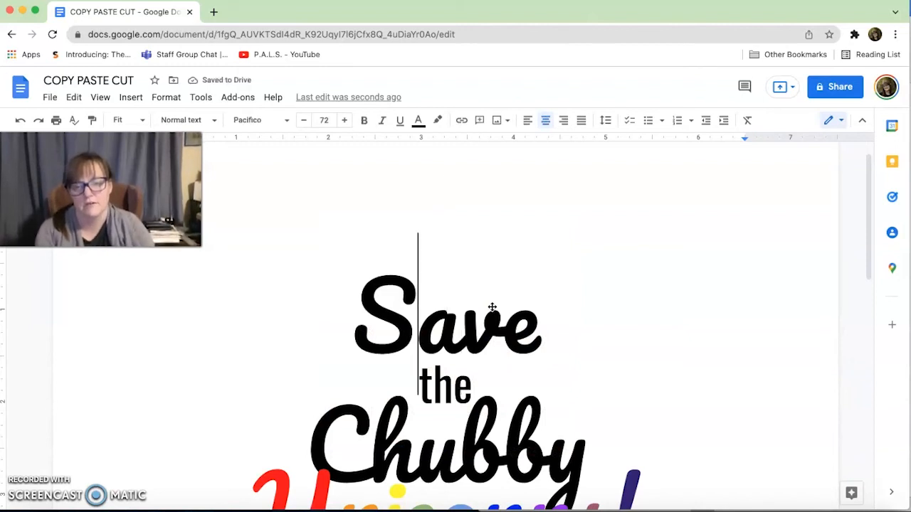
Delete the blank line above "Save" and center the "Save" line.
{"action": "key", "text": "super+shift+l"}
{"action": "key", "text": "BackSpace"}
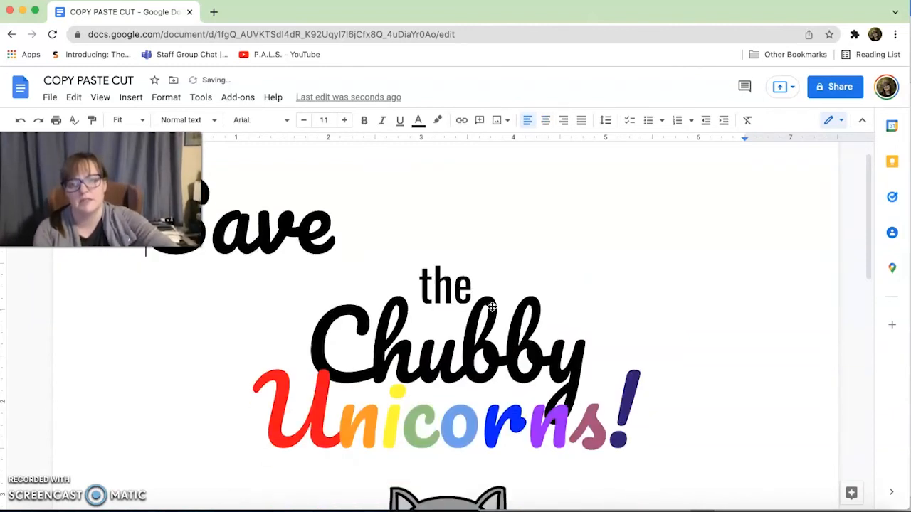
{"action": "left_click", "coordinate": [545, 119]}
Enlarge the cartoon rhino below the caption proportionally to about 3.9 inches wide.
{"action": "scroll", "coordinate": [409, 442], "scroll_direction": "down", "scroll_amount": 3}
{"action": "scroll", "coordinate": [409, 441], "scroll_direction": "down", "scroll_amount": 5}
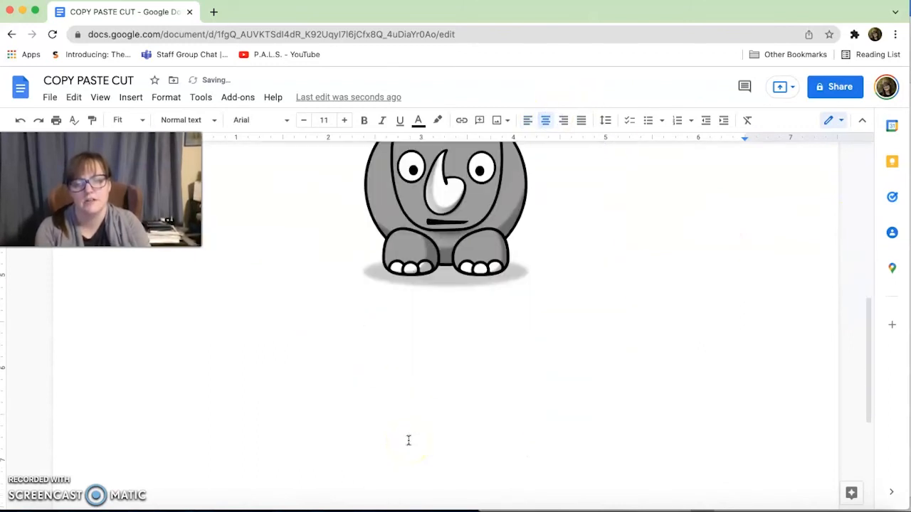
{"action": "left_click", "coordinate": [459, 264]}
{"action": "scroll", "coordinate": [488, 355], "scroll_direction": "up", "scroll_amount": 3}
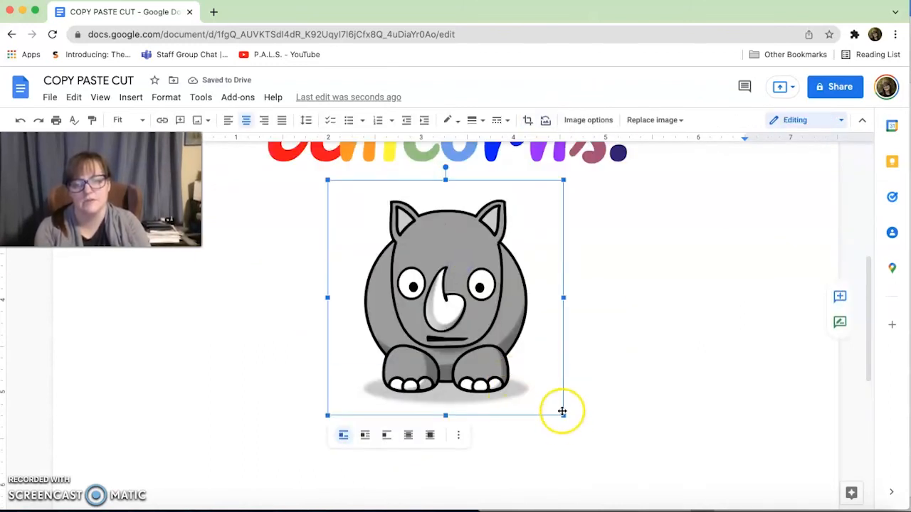
{"action": "left_click_drag", "start_coordinate": [562, 414], "coordinate": [688, 511]}
Set the document zoom to 50% and add three blank lines above "Save".
{"action": "scroll", "coordinate": [153, 346], "scroll_direction": "up", "scroll_amount": 4}
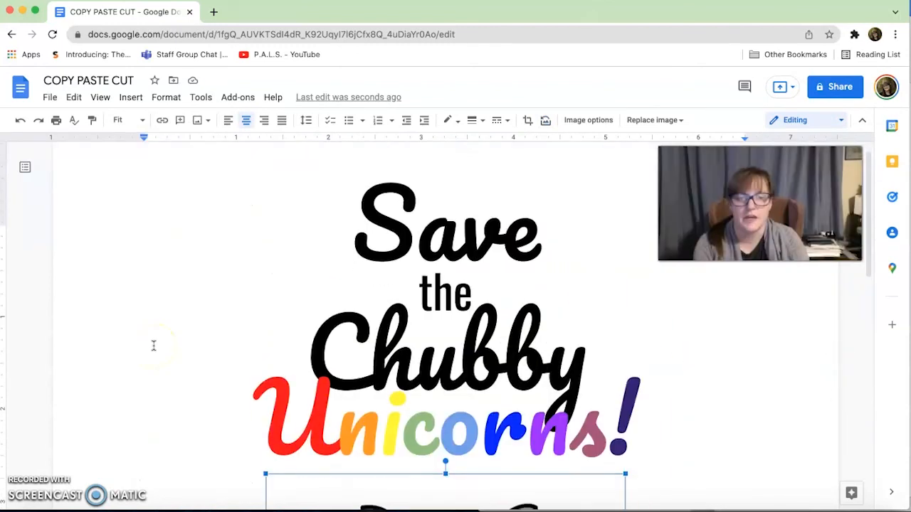
{"action": "scroll", "coordinate": [152, 345], "scroll_direction": "down", "scroll_amount": 5}
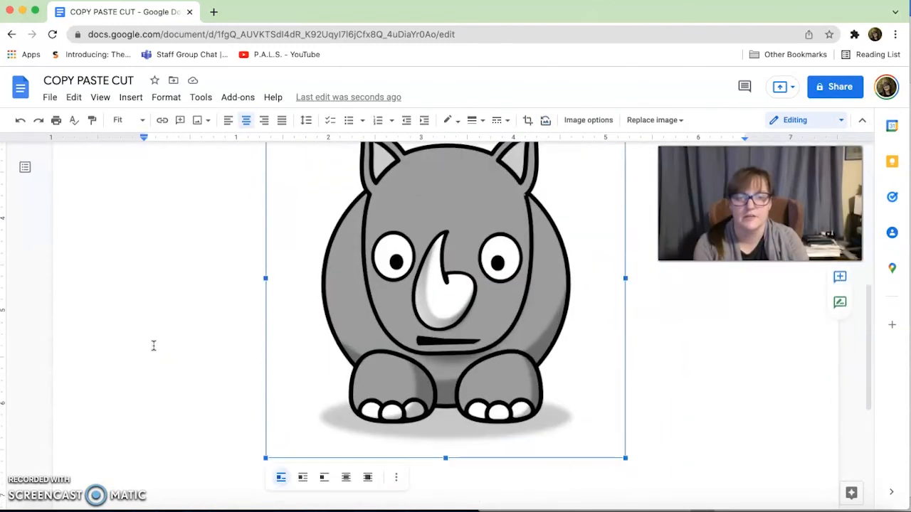
{"action": "left_click", "coordinate": [135, 120]}
{"action": "left_click", "coordinate": [124, 173]}
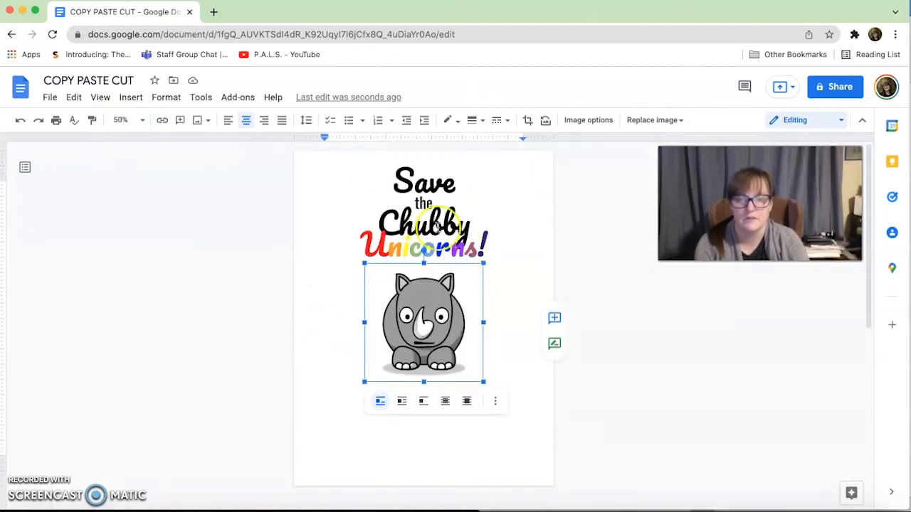
{"action": "left_click", "coordinate": [390, 181]}
{"action": "key", "text": "Return"}
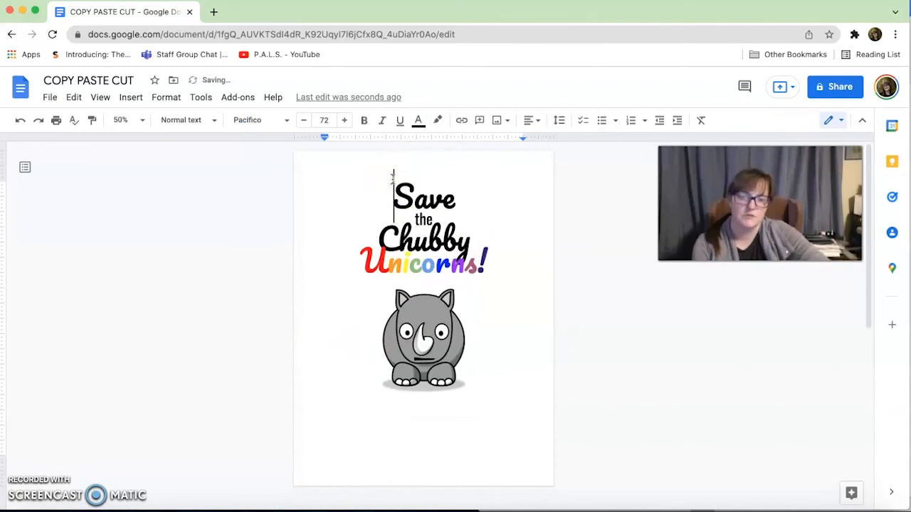
{"action": "key", "text": "Return"}
{"action": "key", "text": "Return"}
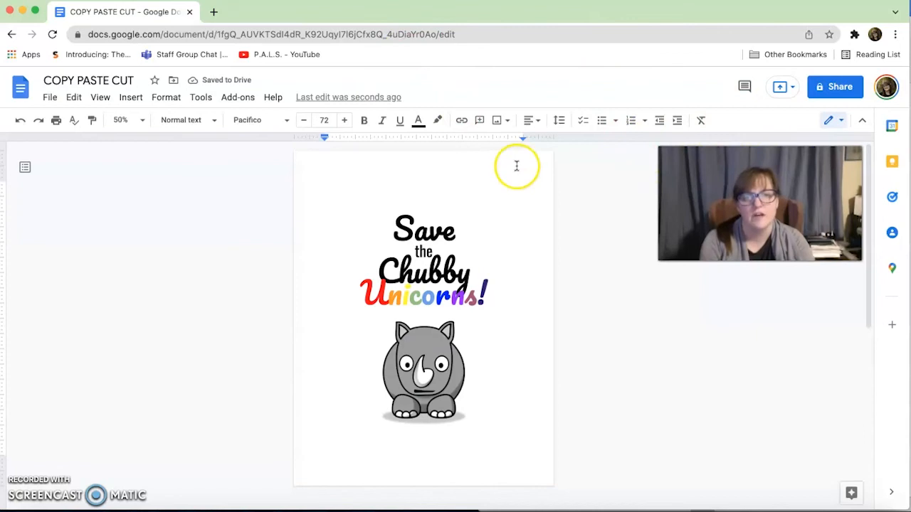
Search the web for images of "rhino unicorn" from within the document.
{"action": "left_click", "coordinate": [498, 121]}
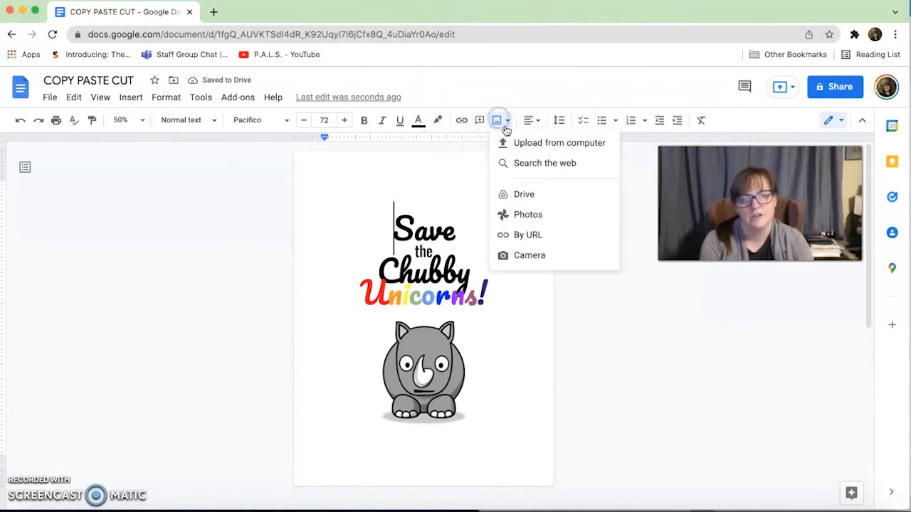
{"action": "left_click", "coordinate": [520, 157]}
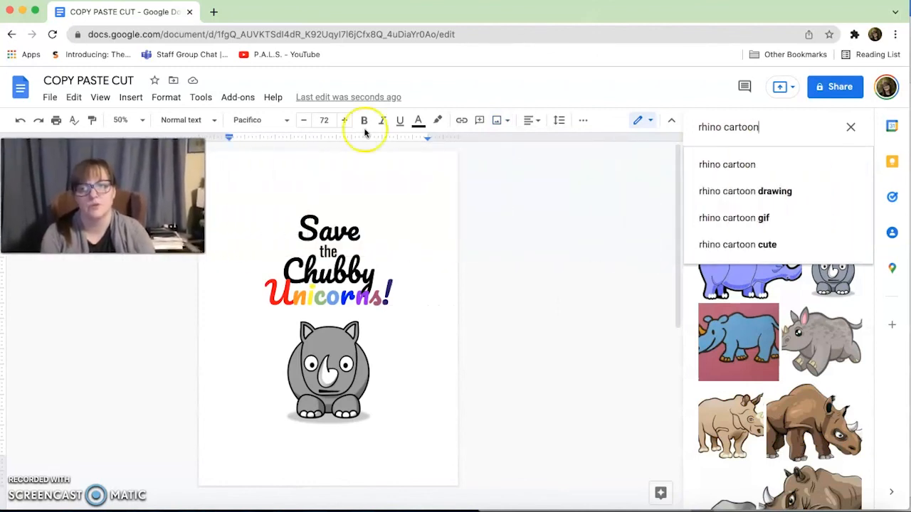
{"action": "double_click", "coordinate": [731, 128]}
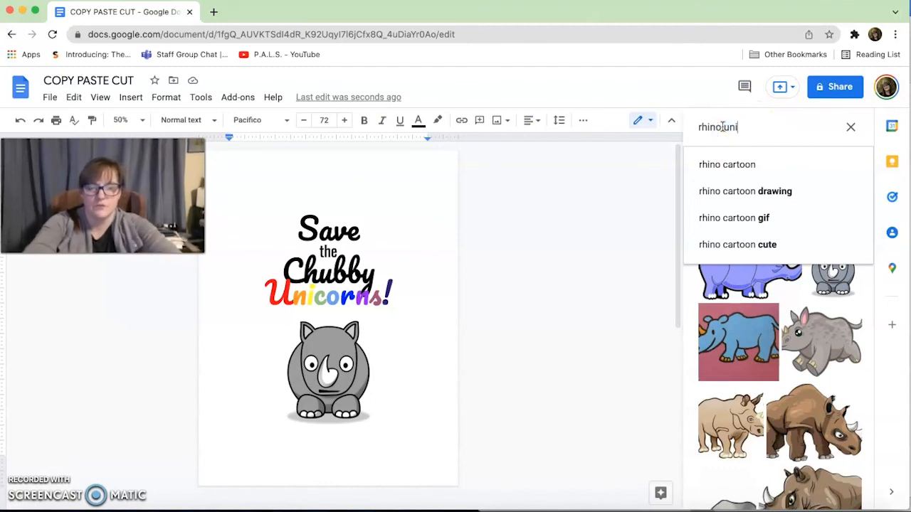
{"action": "type", "text": "unicorn"}
{"action": "key", "text": "Return"}
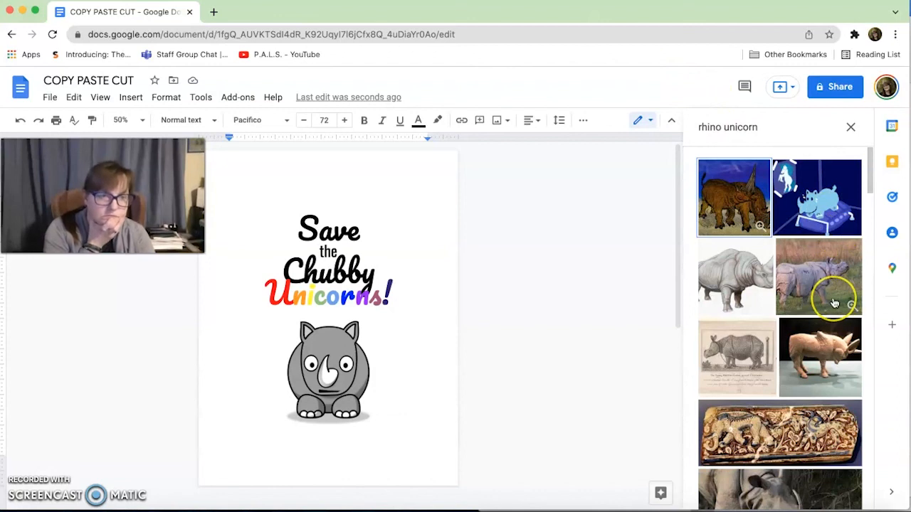
Insert the blue cartoon rhino with the unicorn poster above "Save" and shrink it proportionally to about 3.6 inches wide.
{"action": "left_click", "coordinate": [818, 207]}
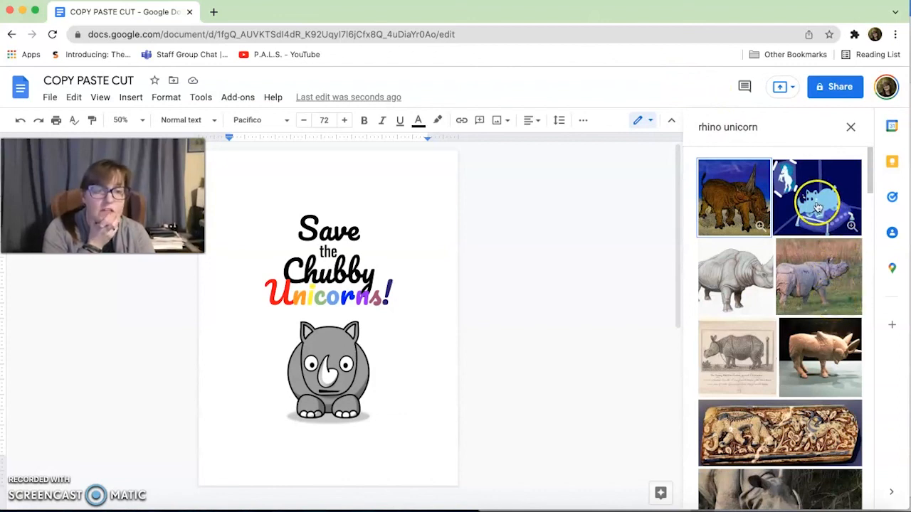
{"action": "left_click_drag", "start_coordinate": [818, 206], "coordinate": [321, 170]}
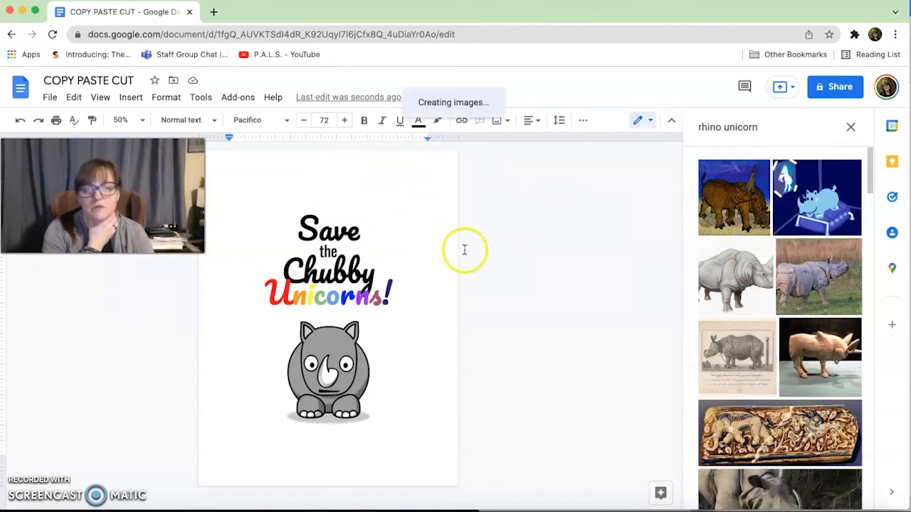
{"action": "left_click", "coordinate": [385, 269]}
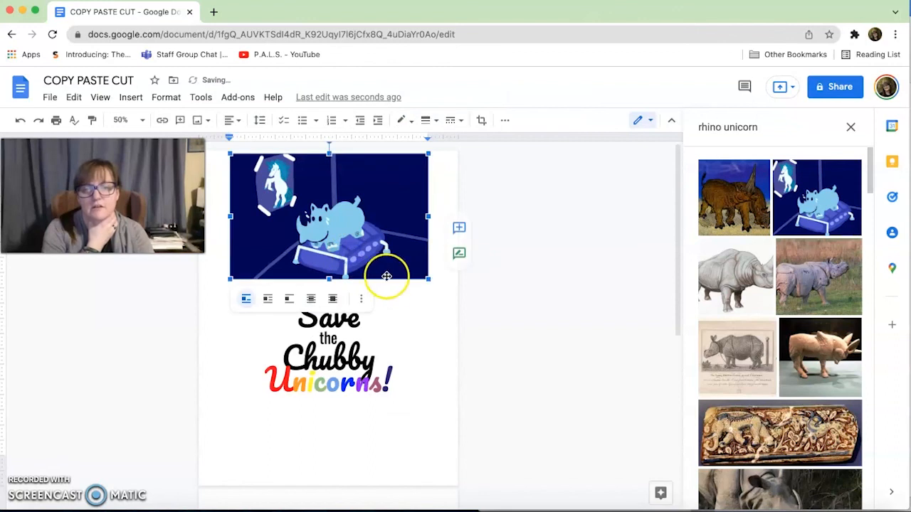
{"action": "left_click_drag", "start_coordinate": [419, 276], "coordinate": [339, 204]}
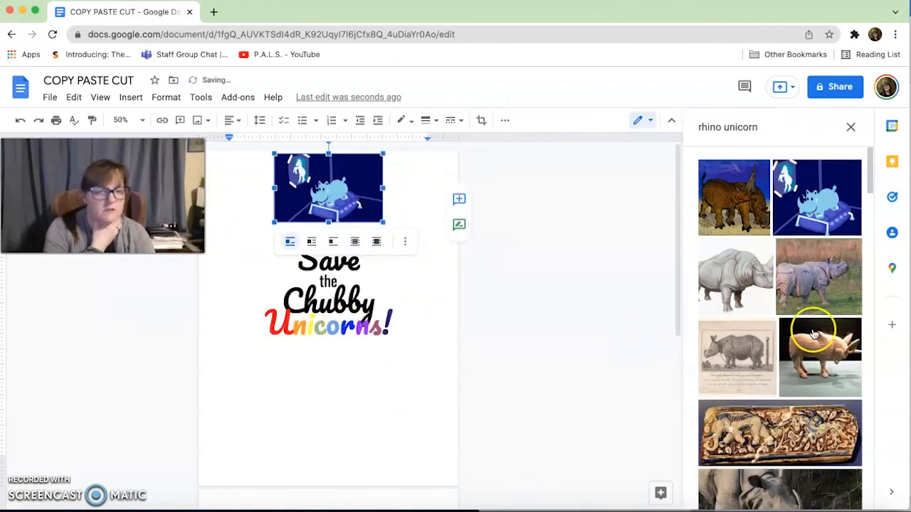
{"action": "scroll", "coordinate": [819, 335], "scroll_direction": "down", "scroll_amount": 1}
{"action": "scroll", "coordinate": [819, 335], "scroll_direction": "down", "scroll_amount": 15}
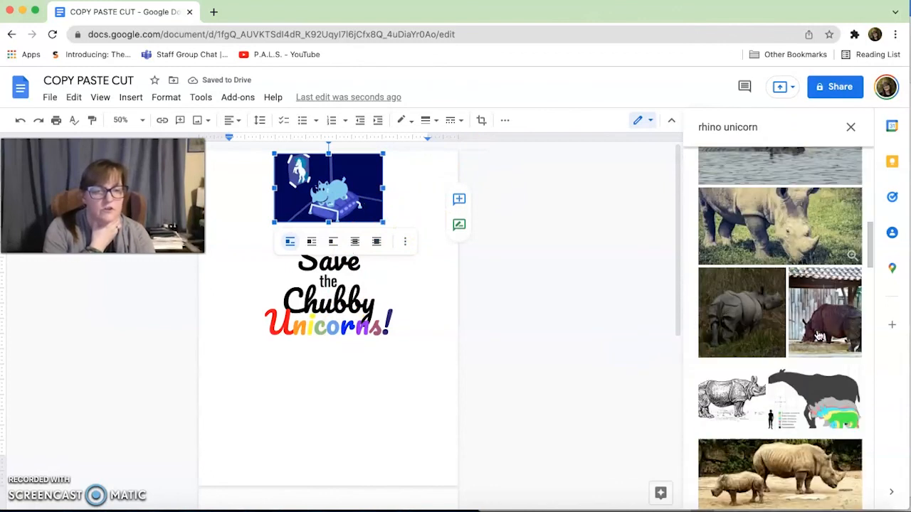
{"action": "scroll", "coordinate": [819, 335], "scroll_direction": "down", "scroll_amount": 12}
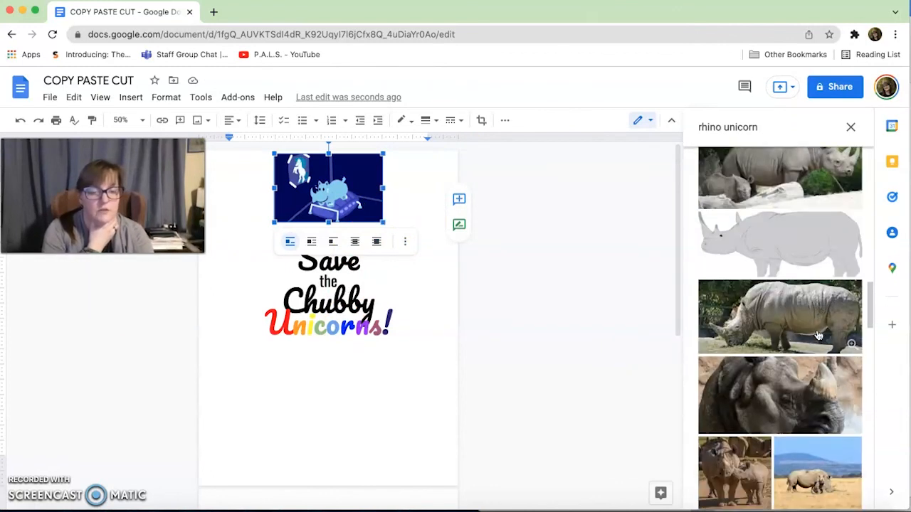
{"action": "left_click", "coordinate": [776, 293]}
Delete the blank line between the blue rhino picture and "Save", and close the image search results.
{"action": "left_click", "coordinate": [297, 349]}
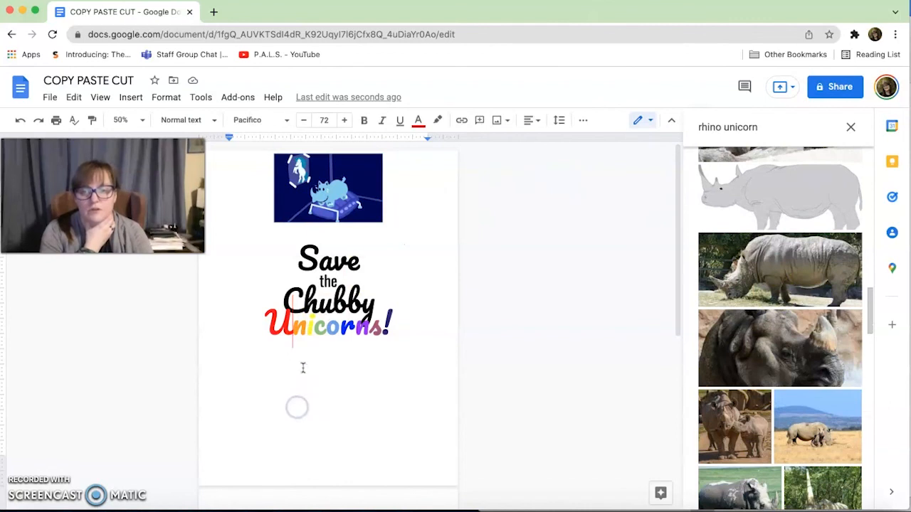
{"action": "left_click", "coordinate": [299, 234]}
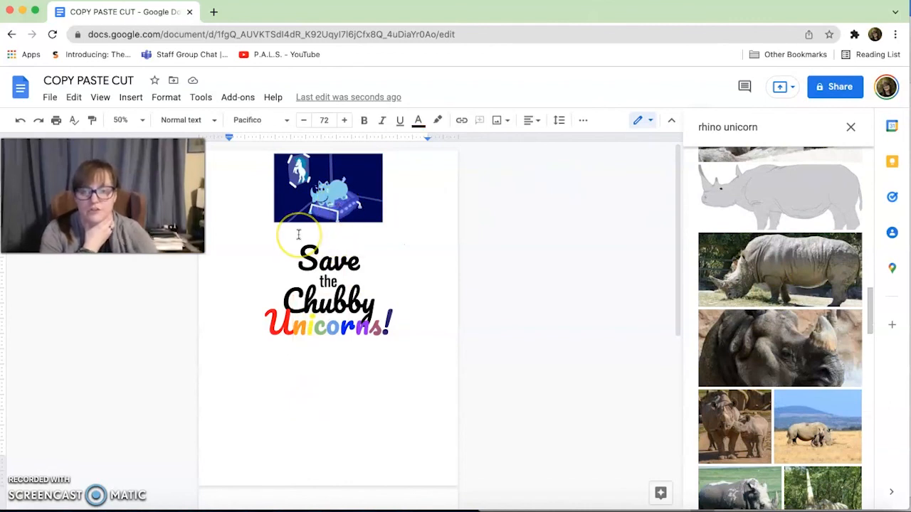
{"action": "key", "text": "BackSpace"}
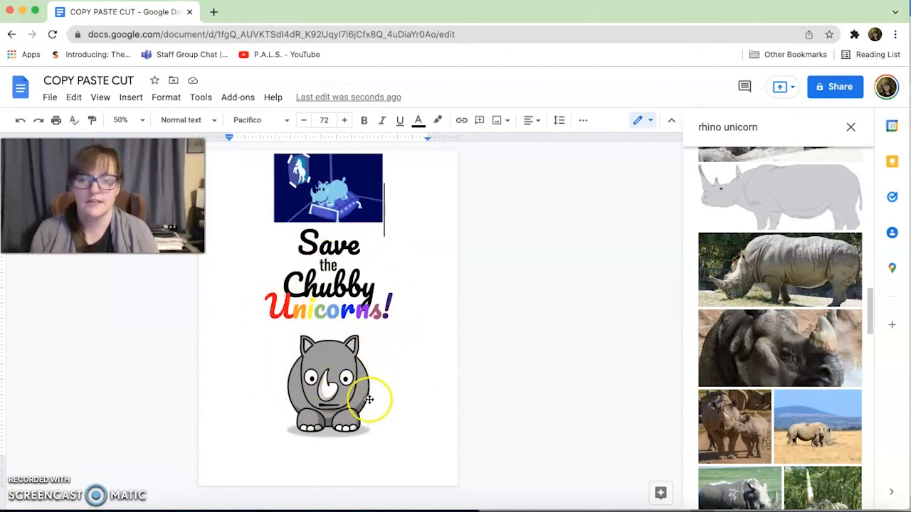
{"action": "left_click", "coordinate": [429, 372]}
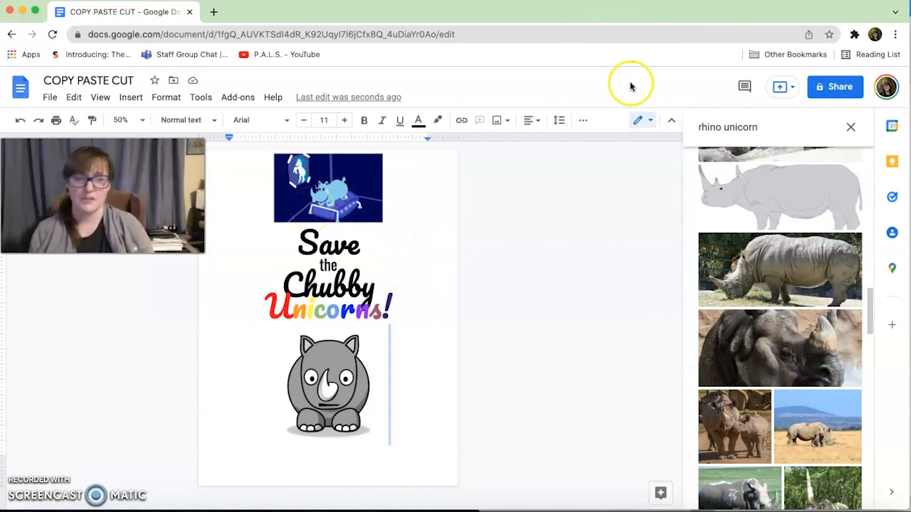
{"action": "left_click", "coordinate": [850, 127]}
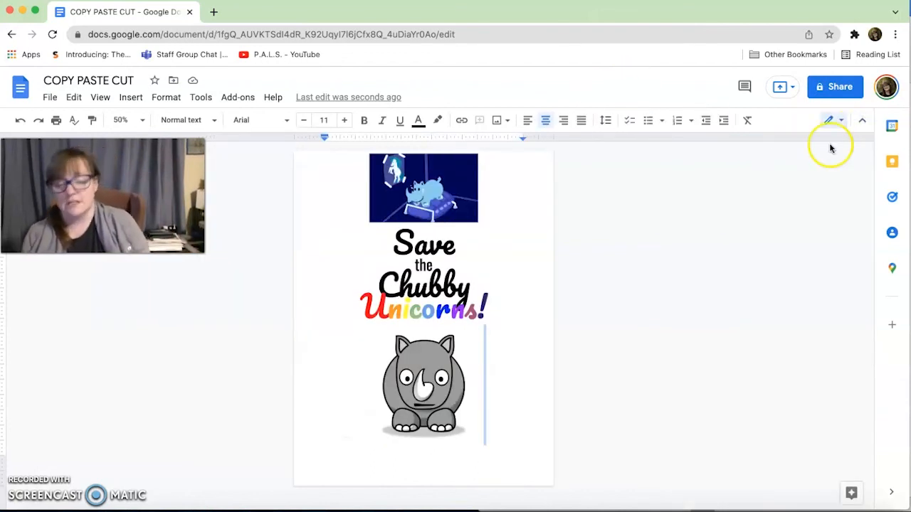
{"action": "left_click", "coordinate": [472, 195]}
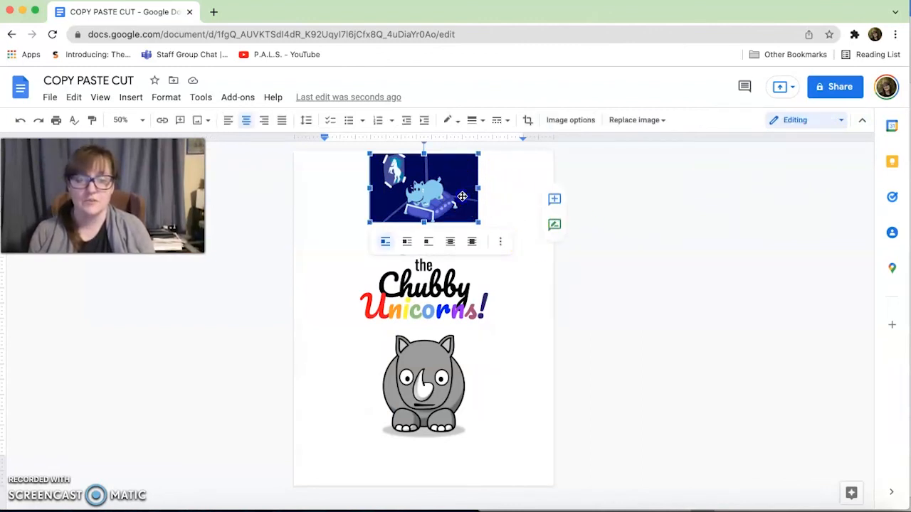
{"action": "left_click", "coordinate": [576, 268]}
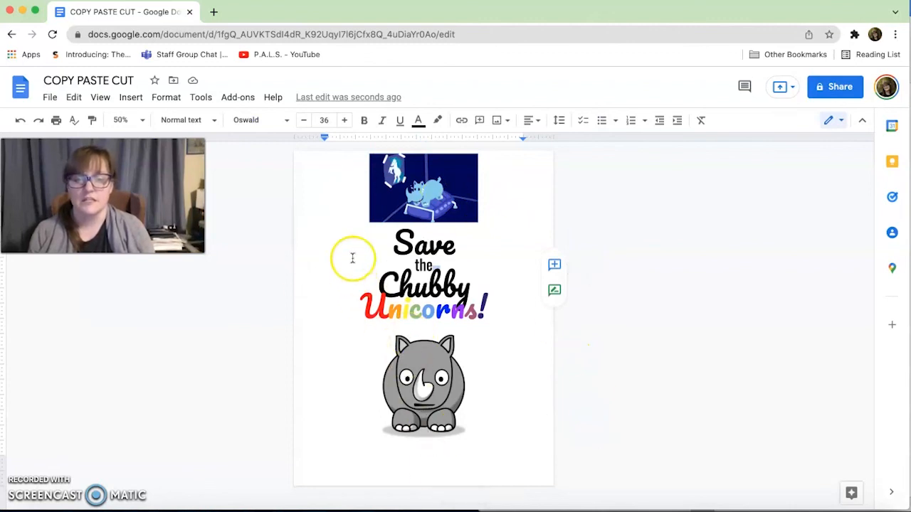
{"action": "left_click", "coordinate": [360, 202]}
{"action": "left_click", "coordinate": [582, 317]}
{"action": "left_click", "coordinate": [642, 328]}
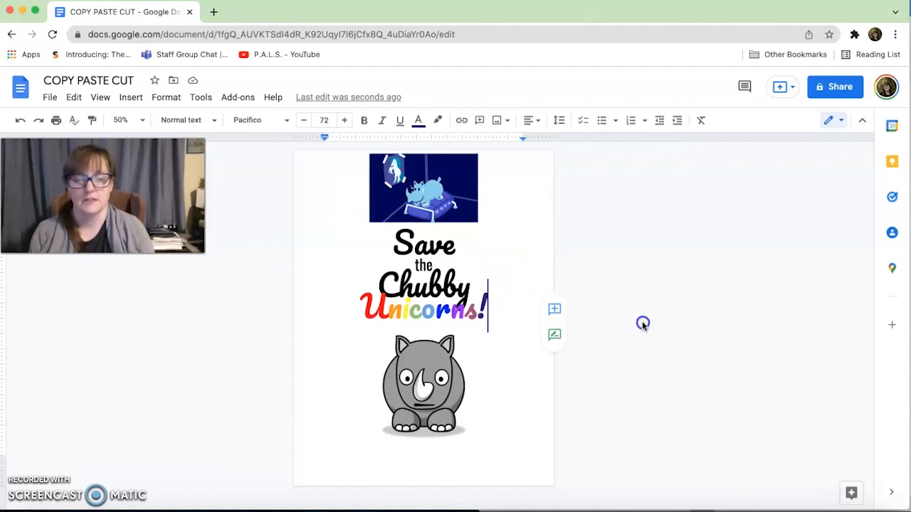